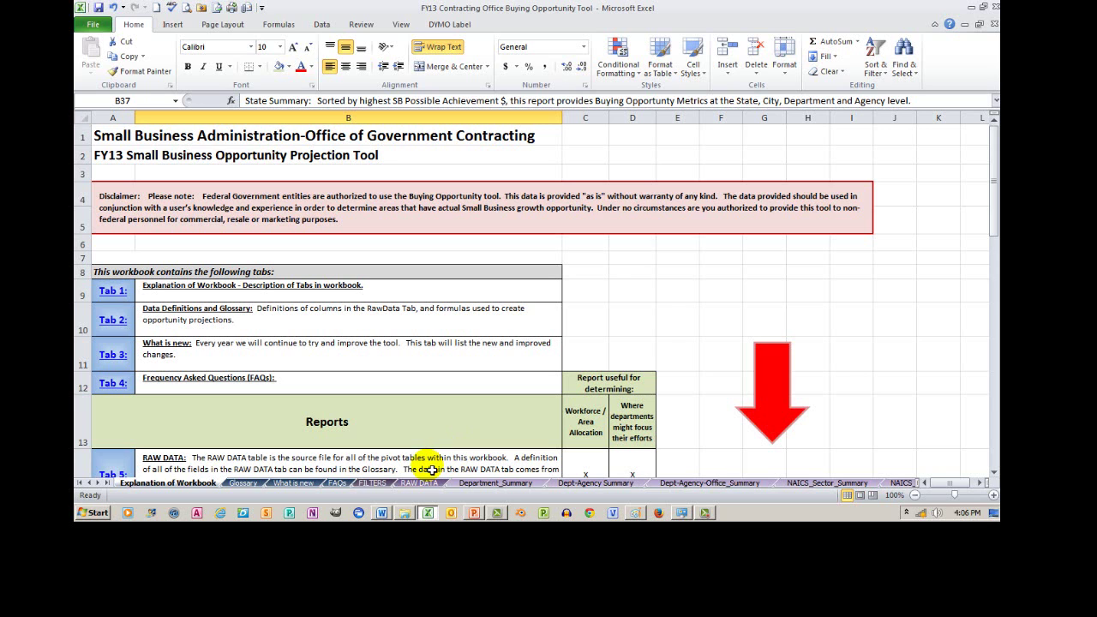
- Look through the Glossary, What is new, FAQs and FILTERS sheets, and return to the Explanation of Workbook sheet
left_click(243, 486)
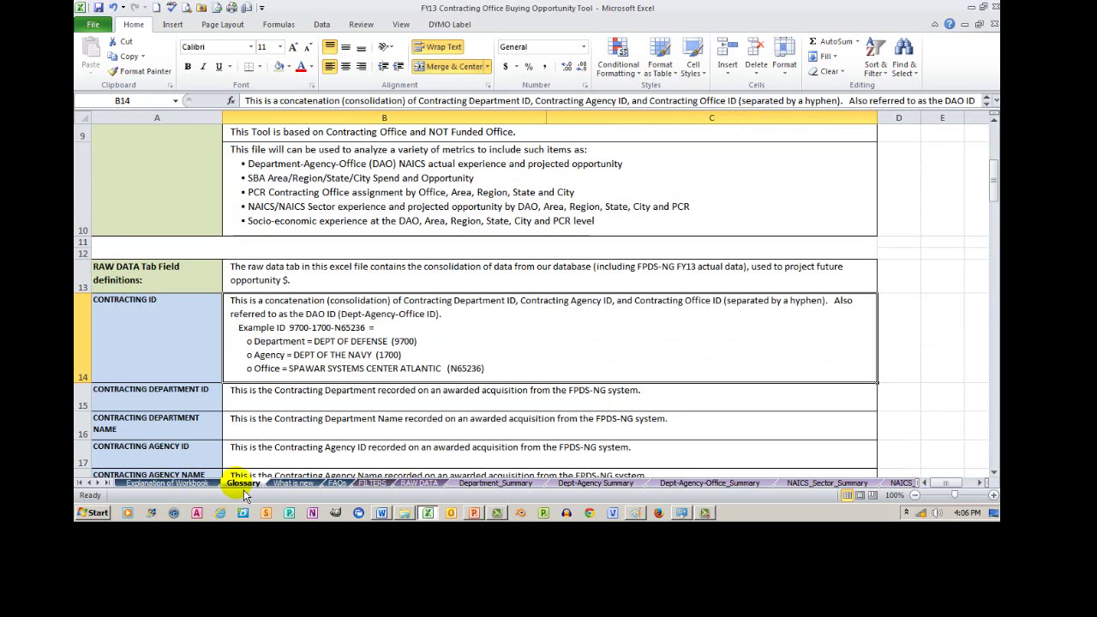
left_click(291, 485)
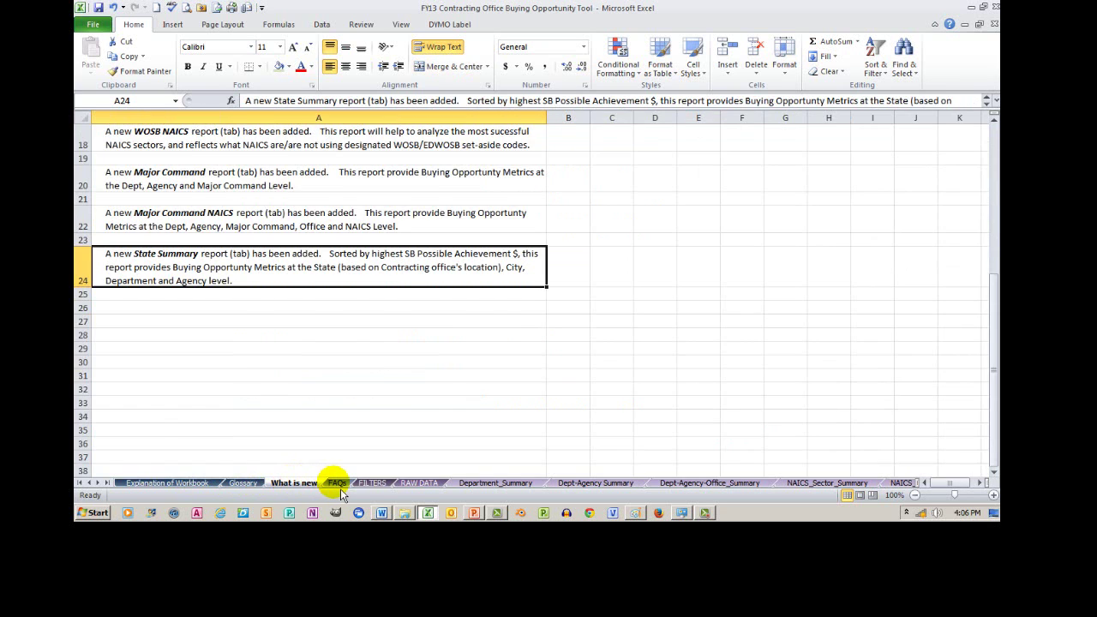
left_click(339, 485)
left_click(369, 486)
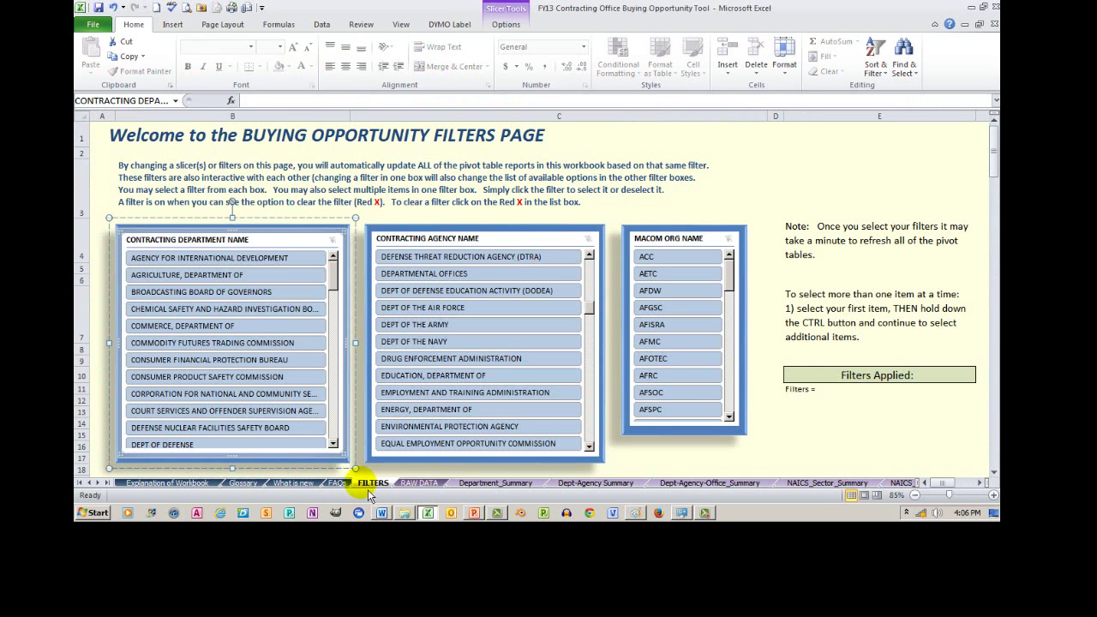
left_click(192, 486)
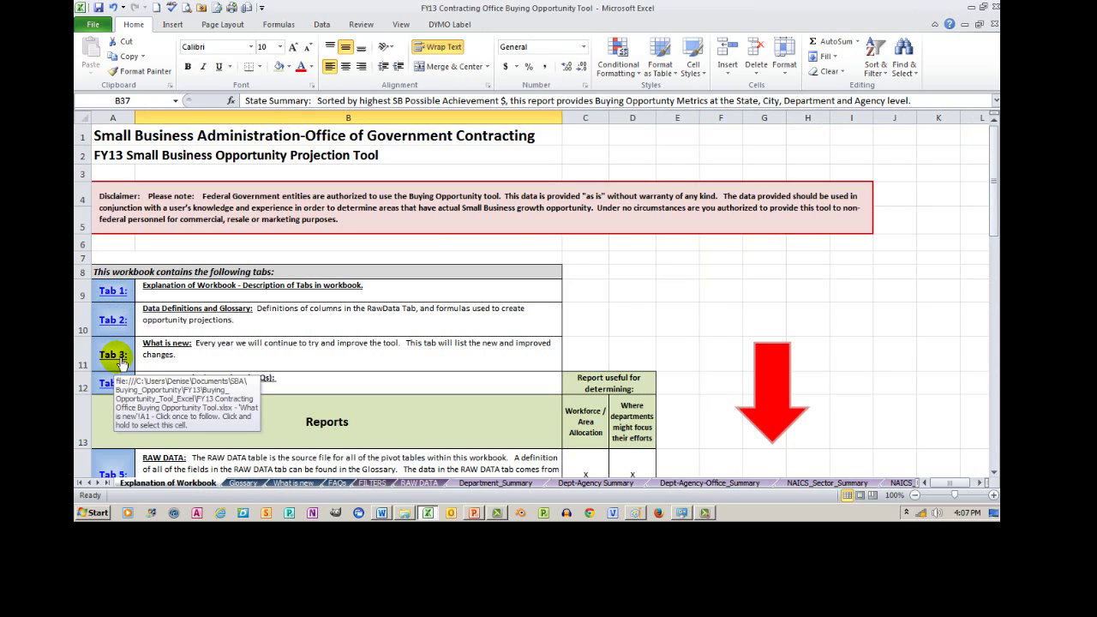
- Follow the Tab 5 link to view the RAW DATA sheet, and return to the start of the Explanation of Workbook sheet
left_click(116, 472)
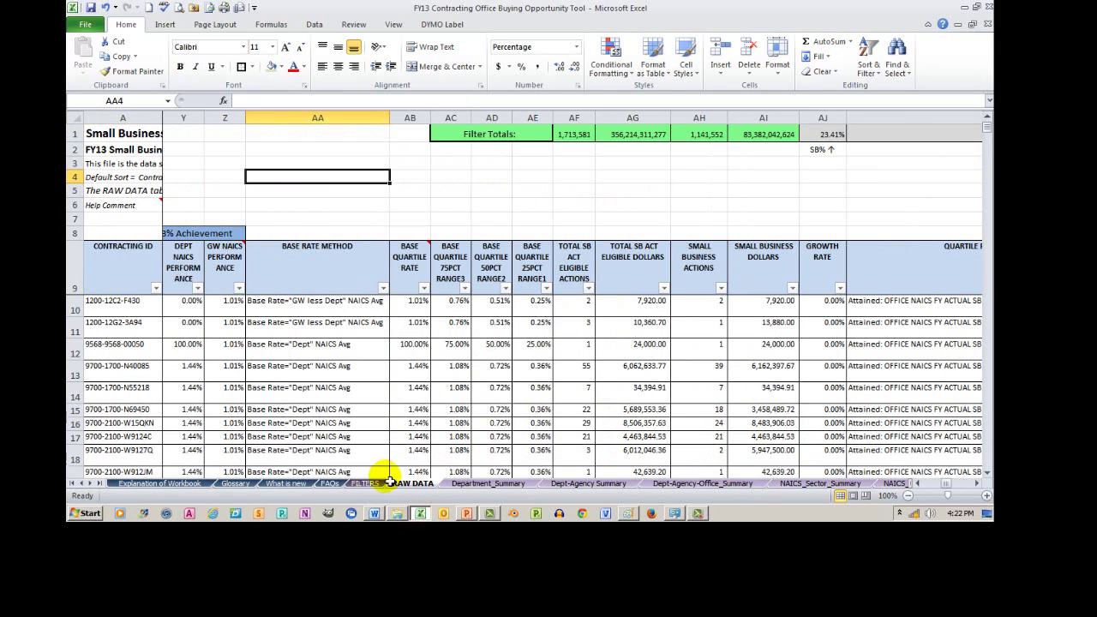
left_click(157, 484)
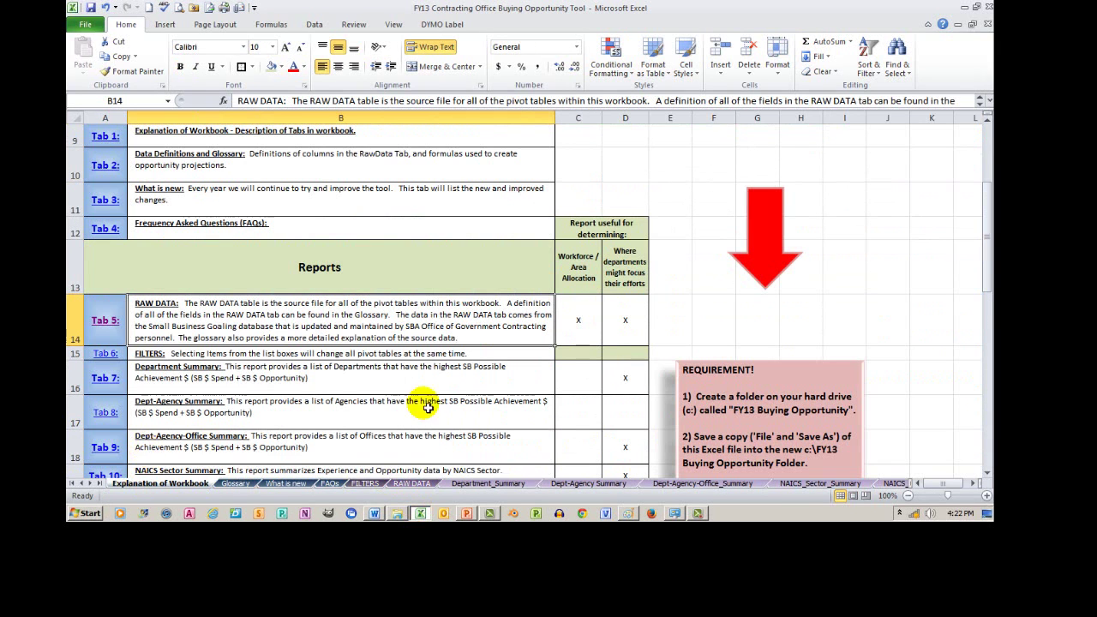
left_click_drag(985, 280, 985, 201)
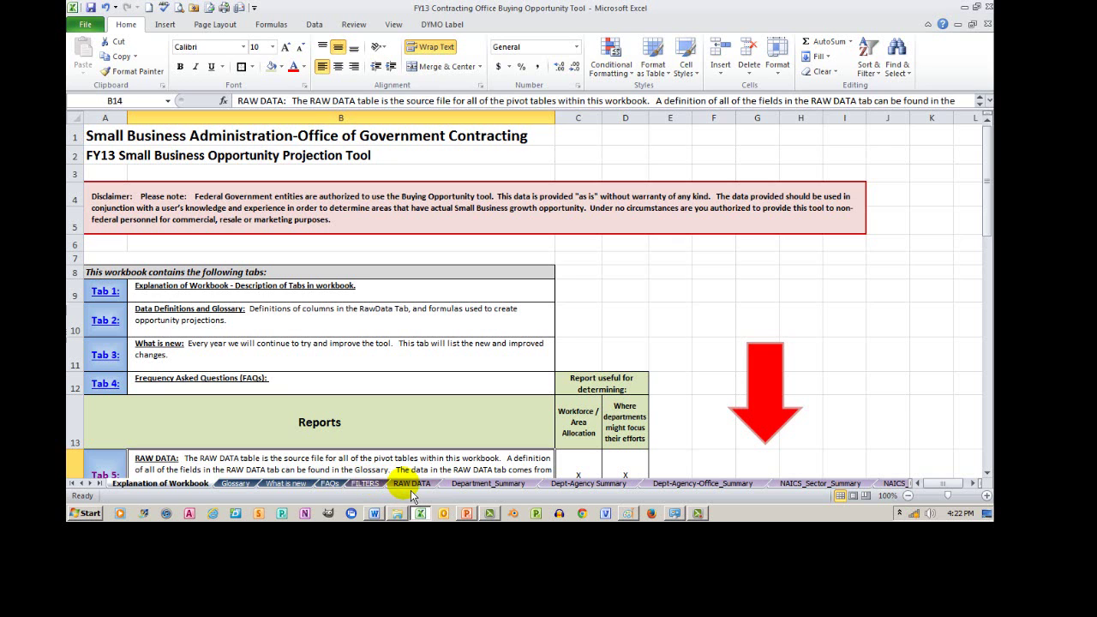
- View the department, agency, office and NAICS sector summary report sheets, and return to the Explanation of Workbook sheet
left_click(473, 484)
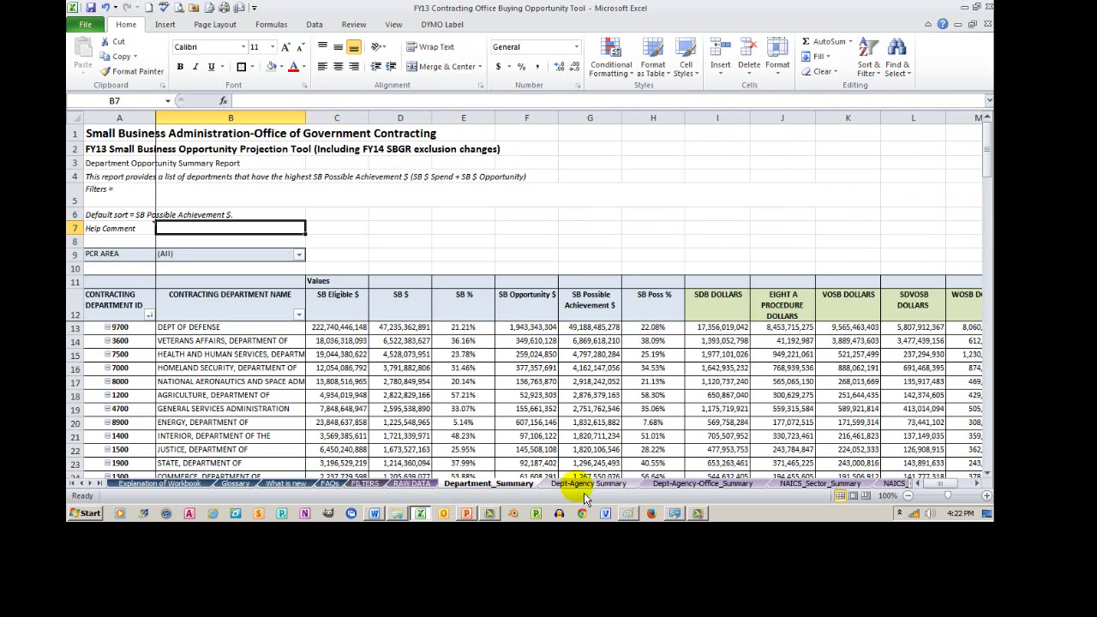
left_click(584, 493)
left_click(735, 484)
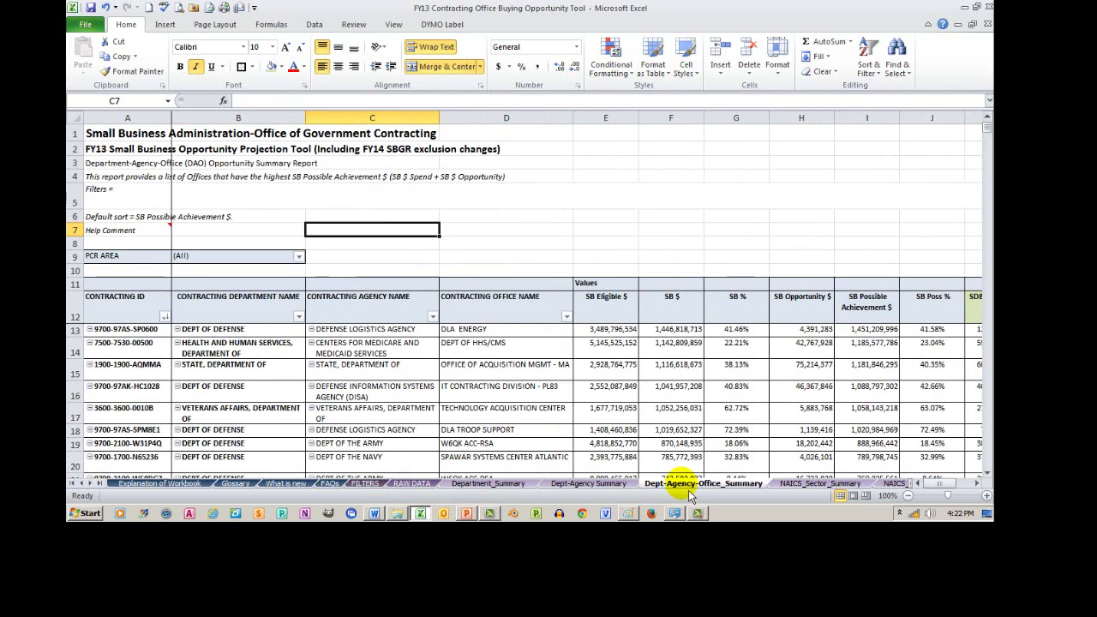
left_click(803, 491)
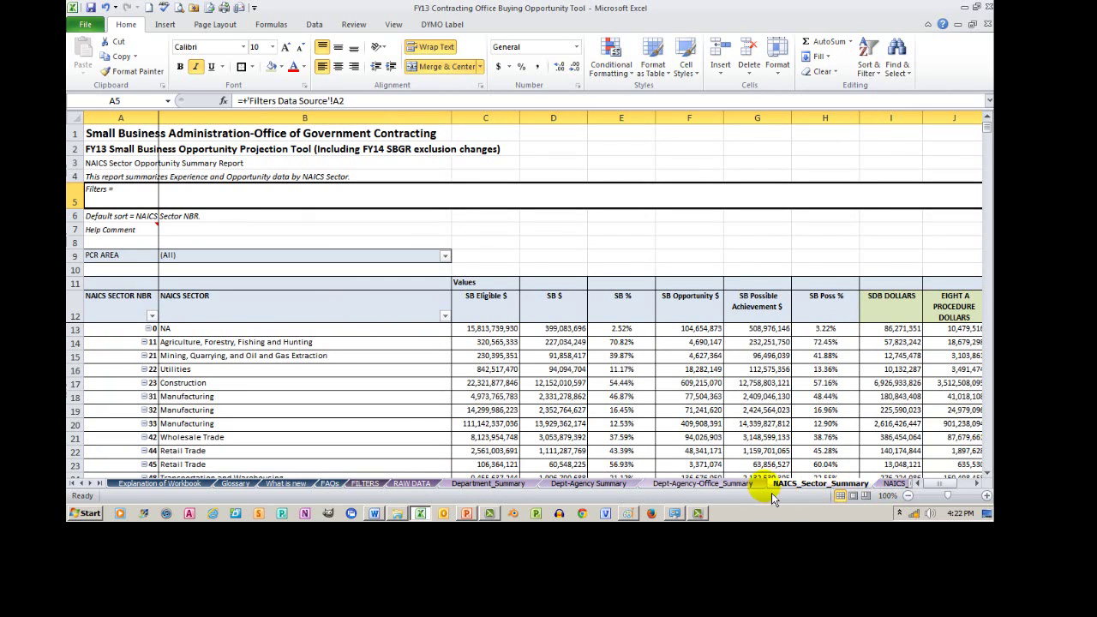
left_click(196, 492)
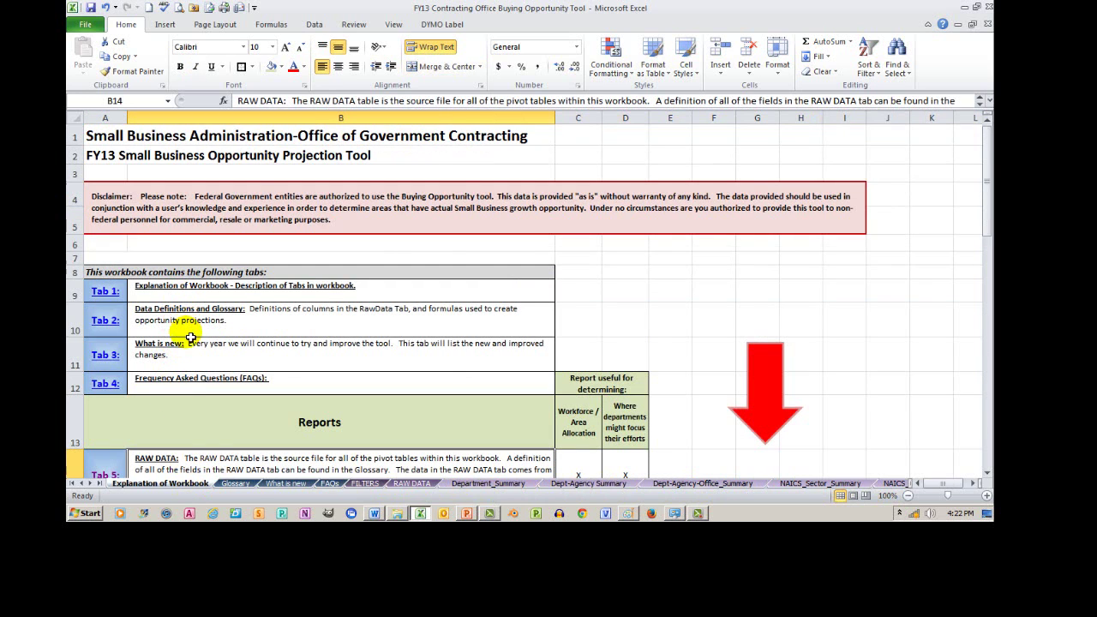
- Examine the two "Report useful for determining" column headings and the RAW DATA description in the Reports list
left_click_drag(982, 220, 982, 265)
left_click(583, 226)
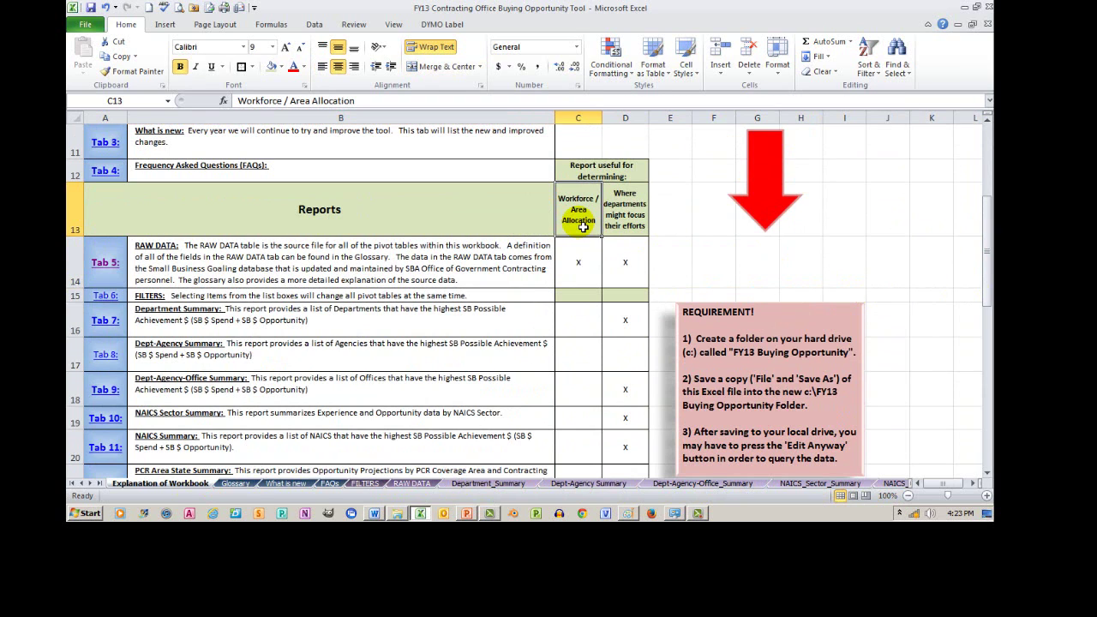
left_click(625, 228)
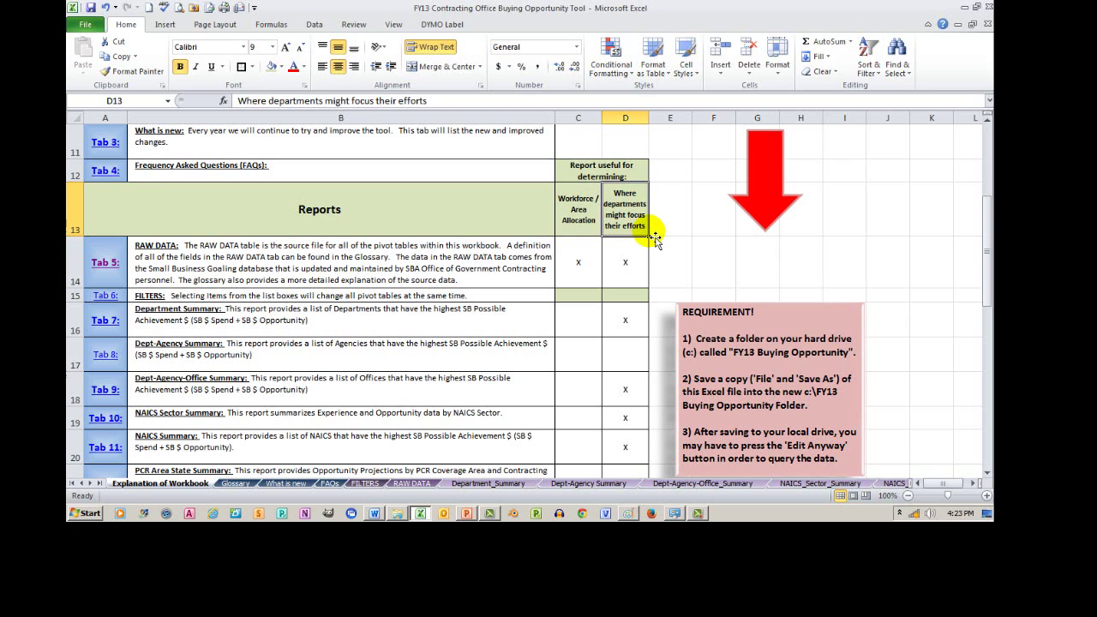
left_click(490, 278)
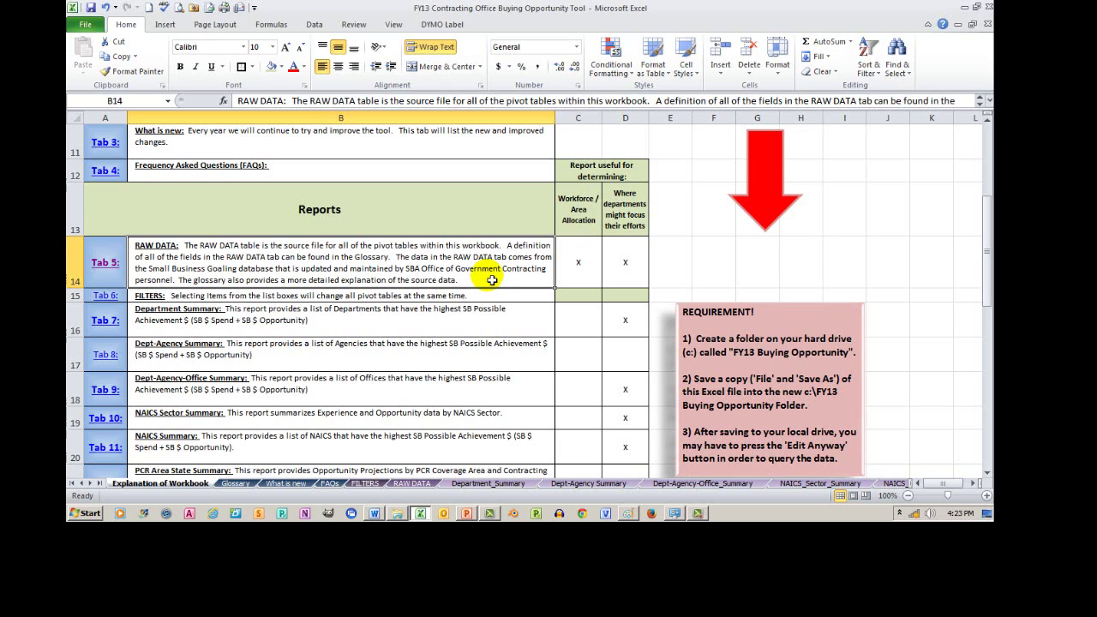
- Read the Data section of the Glossary sheet, ending with the metrics the file can be used to analyze
left_click(239, 483)
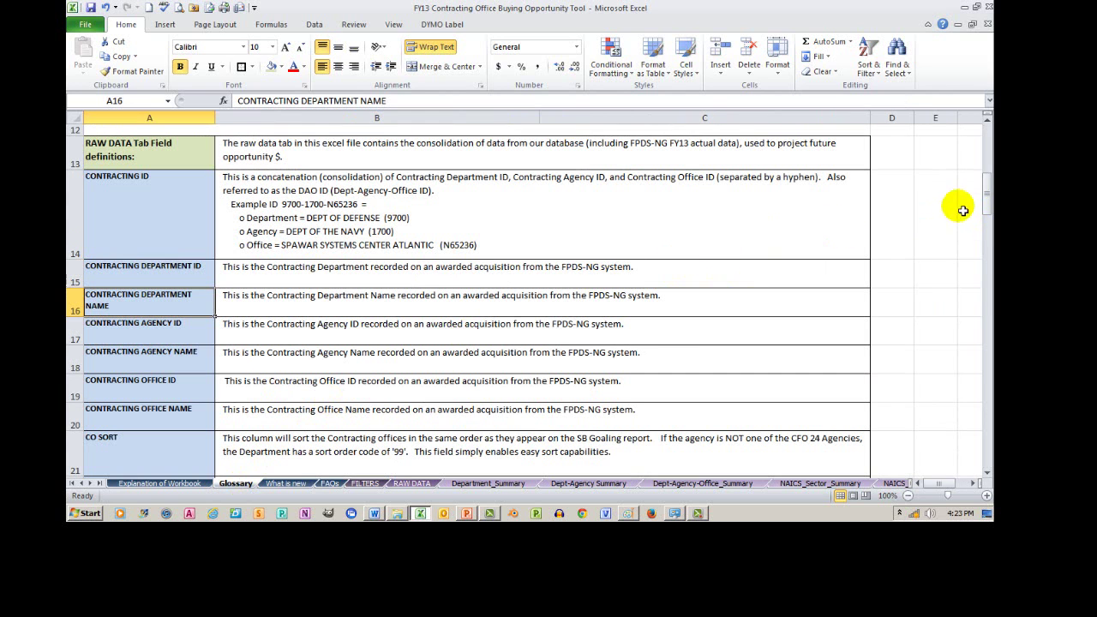
left_click_drag(988, 206, 984, 141)
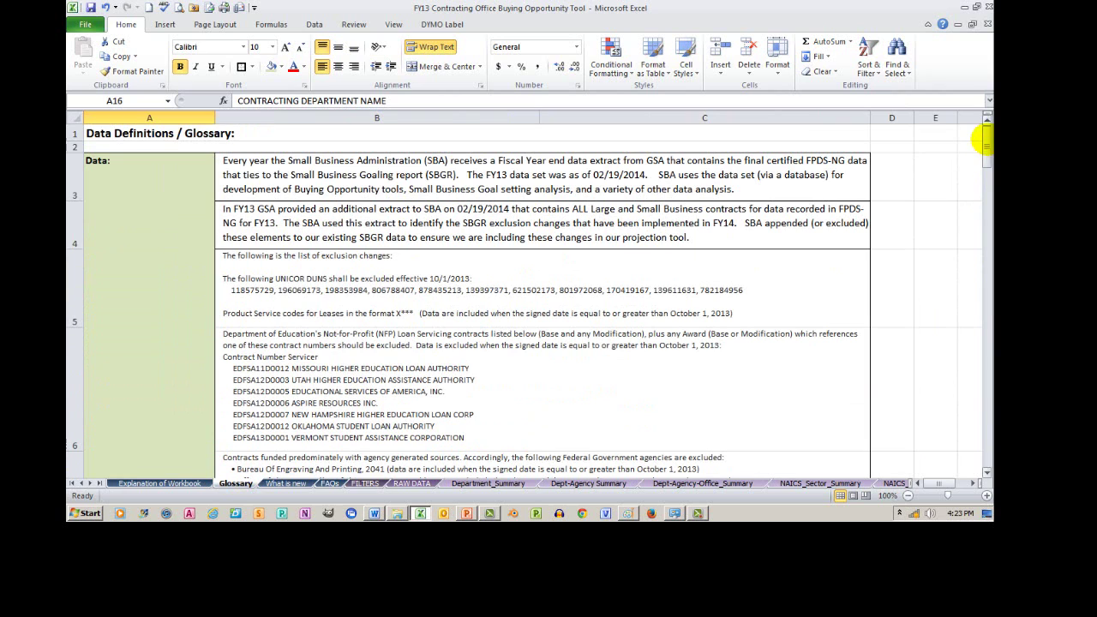
left_click(129, 199)
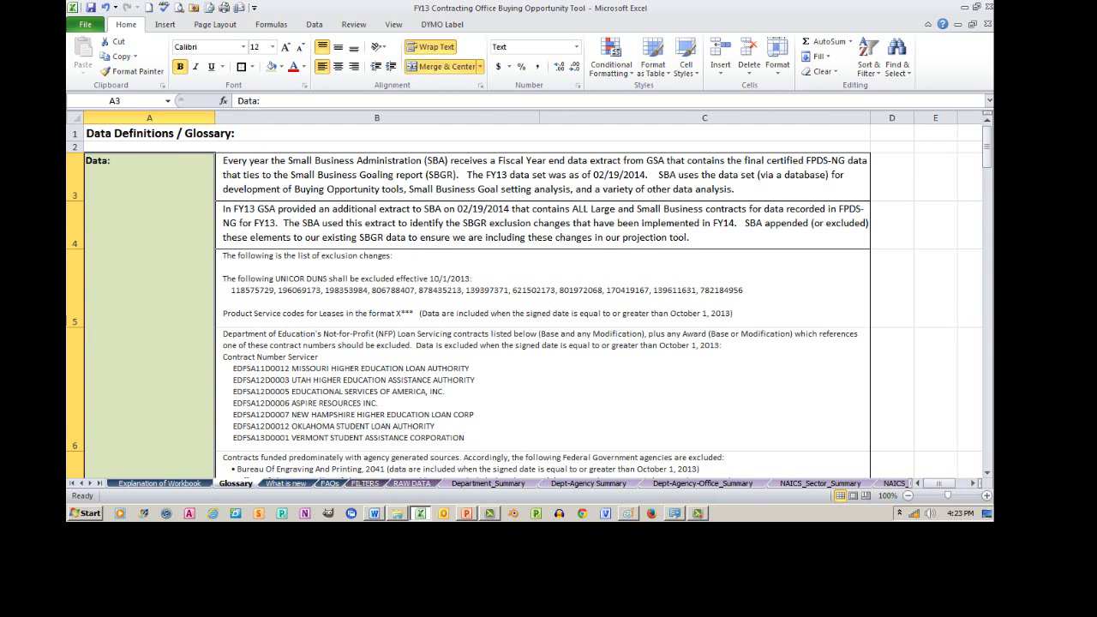
left_click(986, 473)
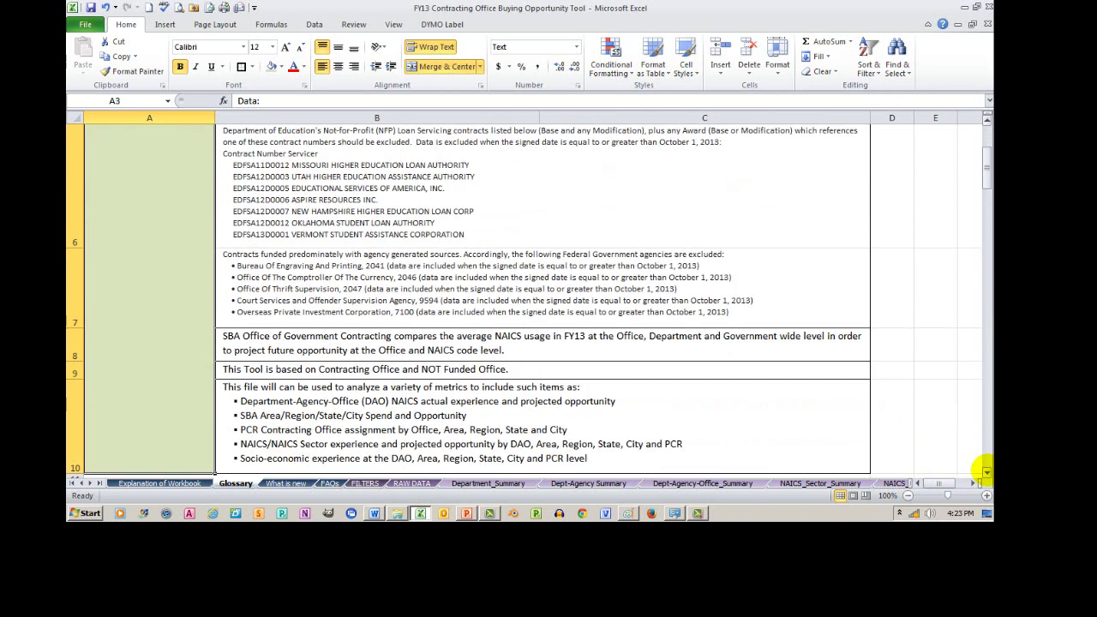
left_click(649, 289)
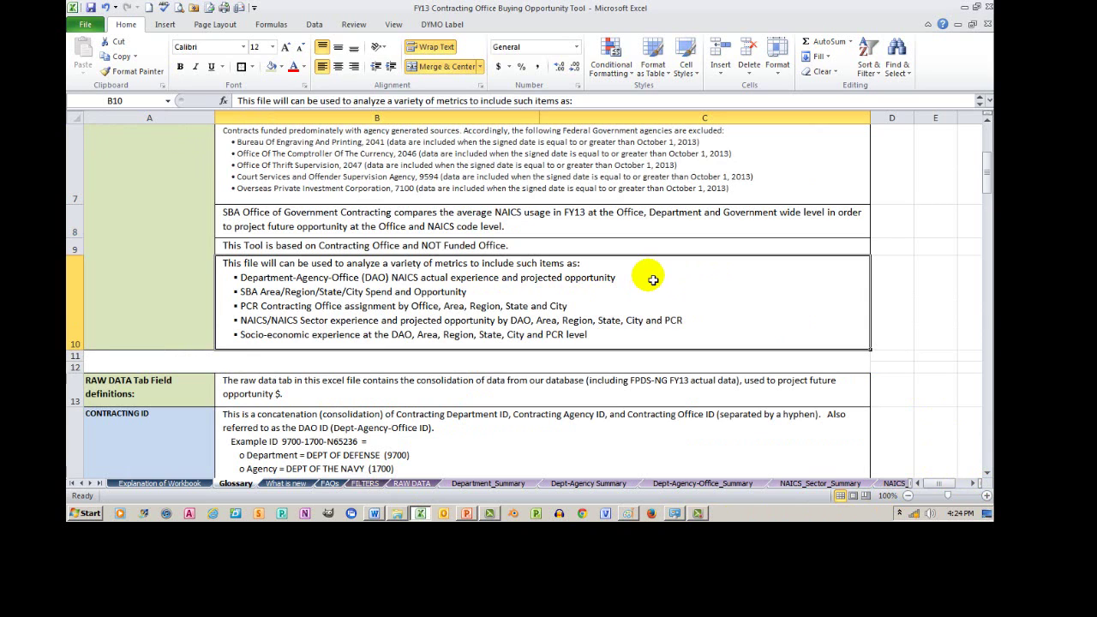
- Examine the RAW DATA field definitions in the Glossary and select the CONTRACTING ID definition
left_click(986, 473)
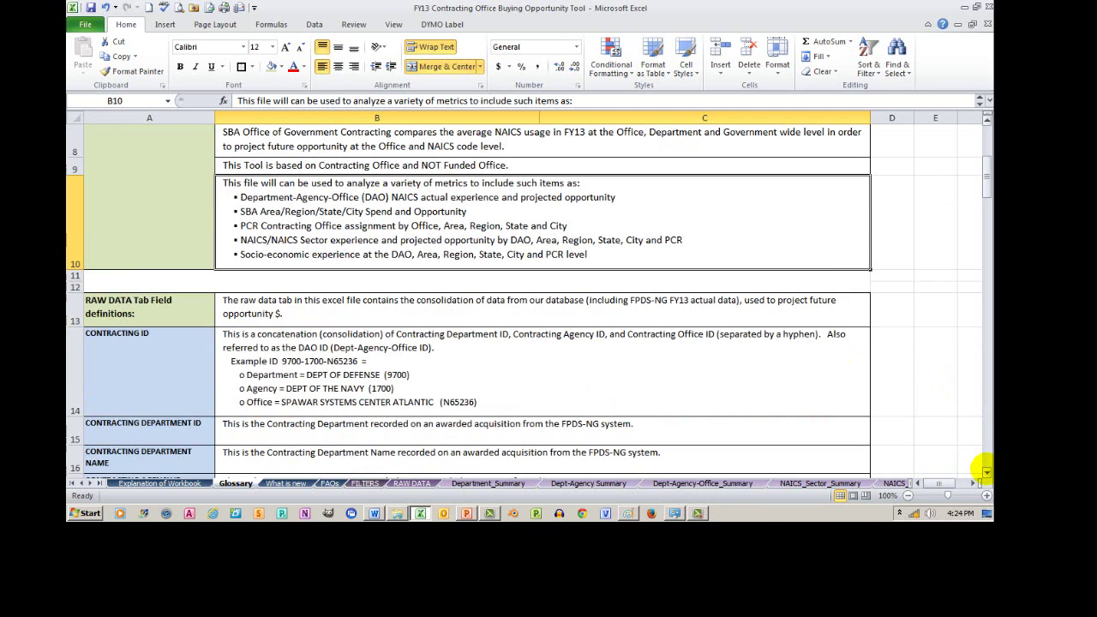
left_click(987, 473)
left_click(987, 473)
left_click(987, 472)
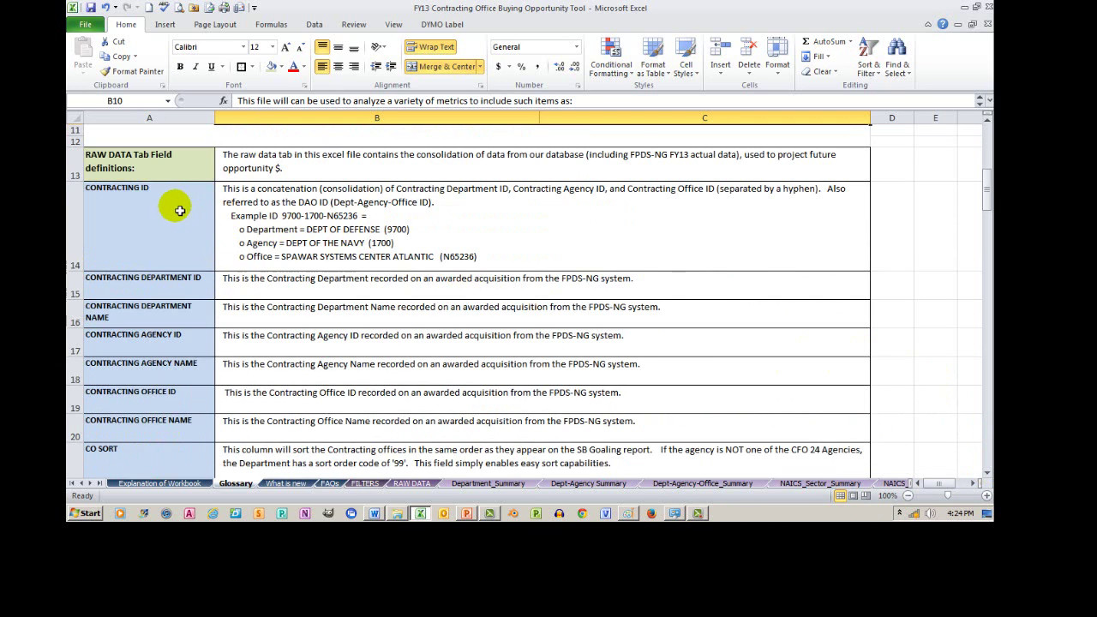
left_click(513, 222)
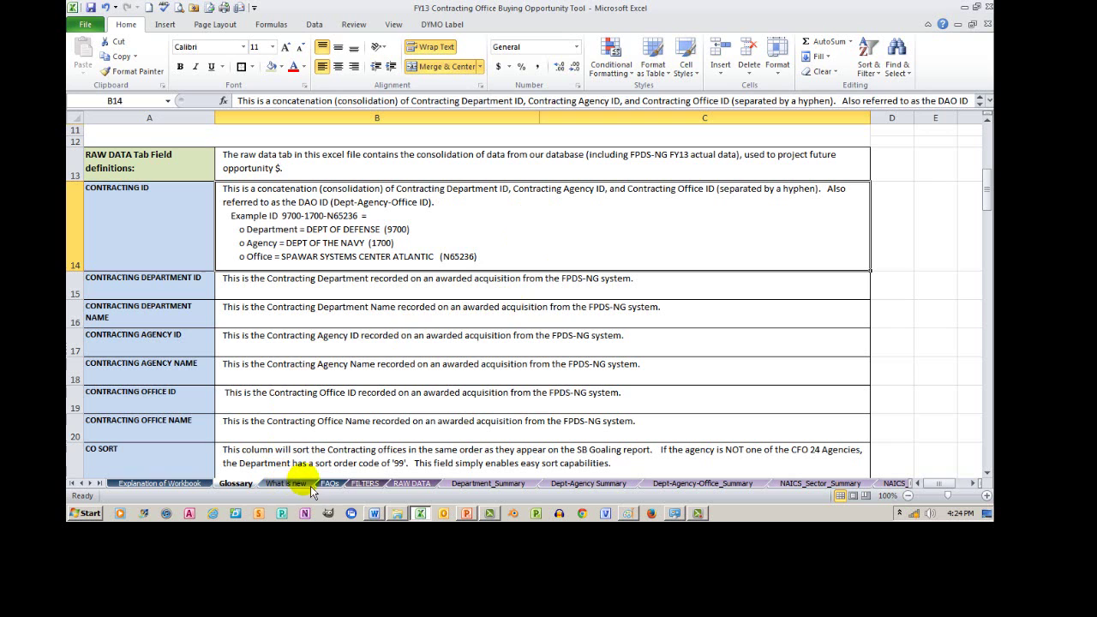
- Examine the CONTRACTING ID, CONTRACTING DEPARTMENT ID and CONTRACTING DEPARTMENT NAME headers on the RAW DATA sheet
left_click(412, 484)
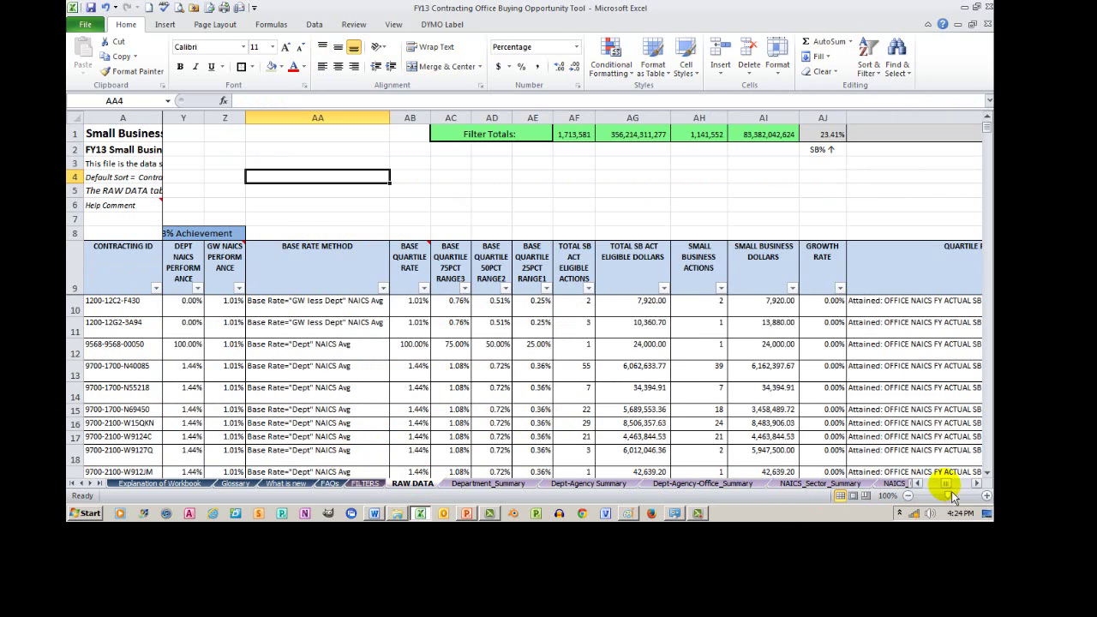
left_click_drag(946, 484, 911, 484)
left_click(122, 257)
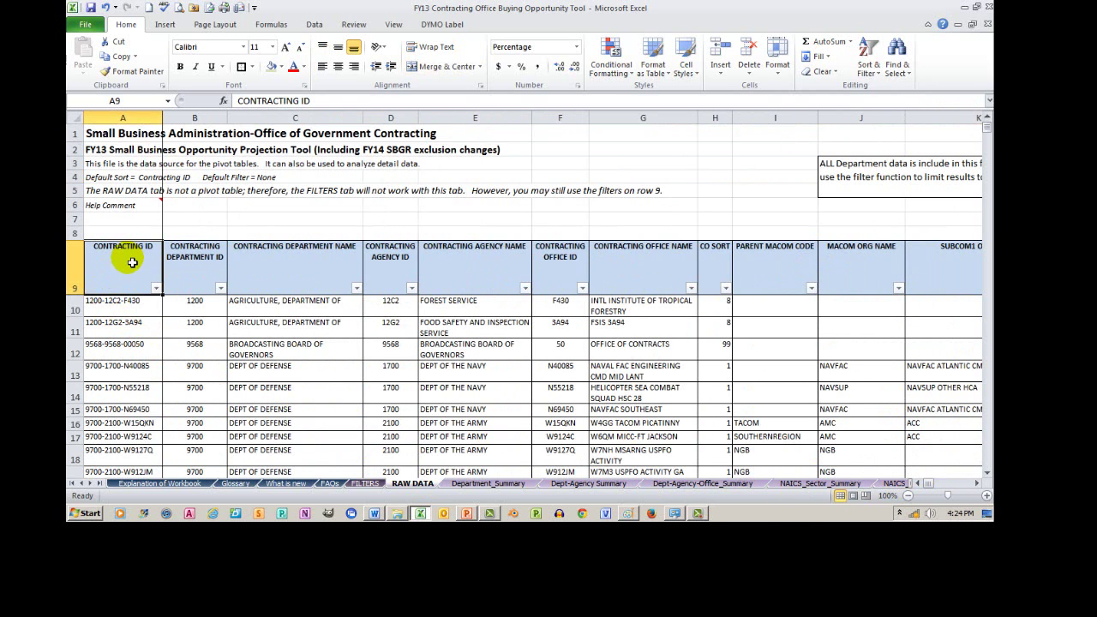
left_click(209, 273)
left_click(296, 273)
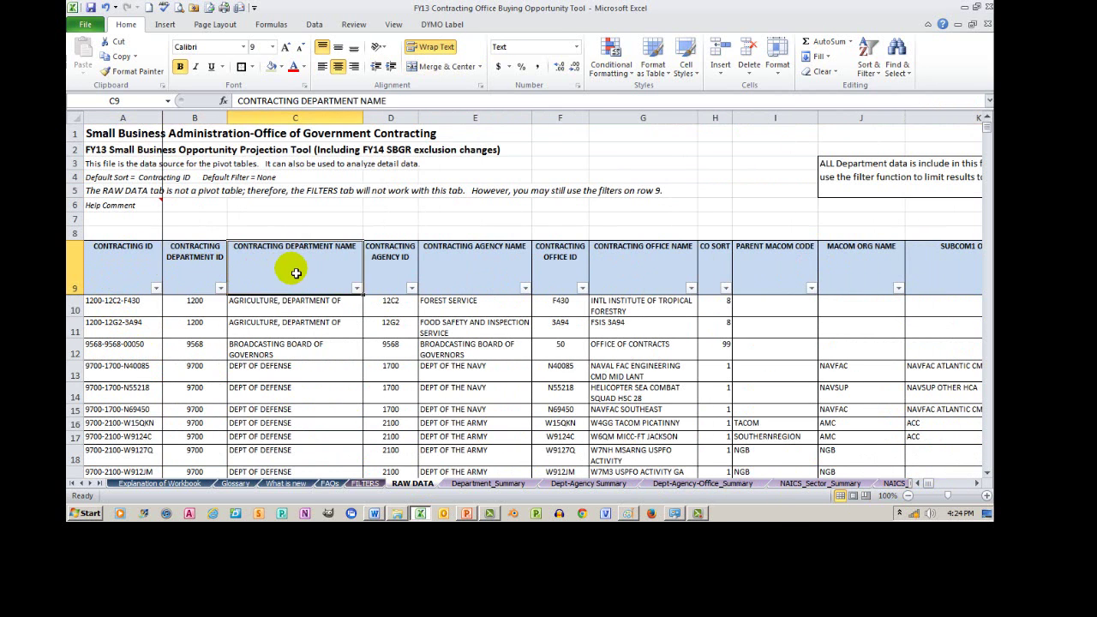
- Locate the matching CONTRACTING ID, CONTRACTING DEPARTMENT ID and CONTRACTING DEPARTMENT NAME entries in the Glossary
left_click(238, 485)
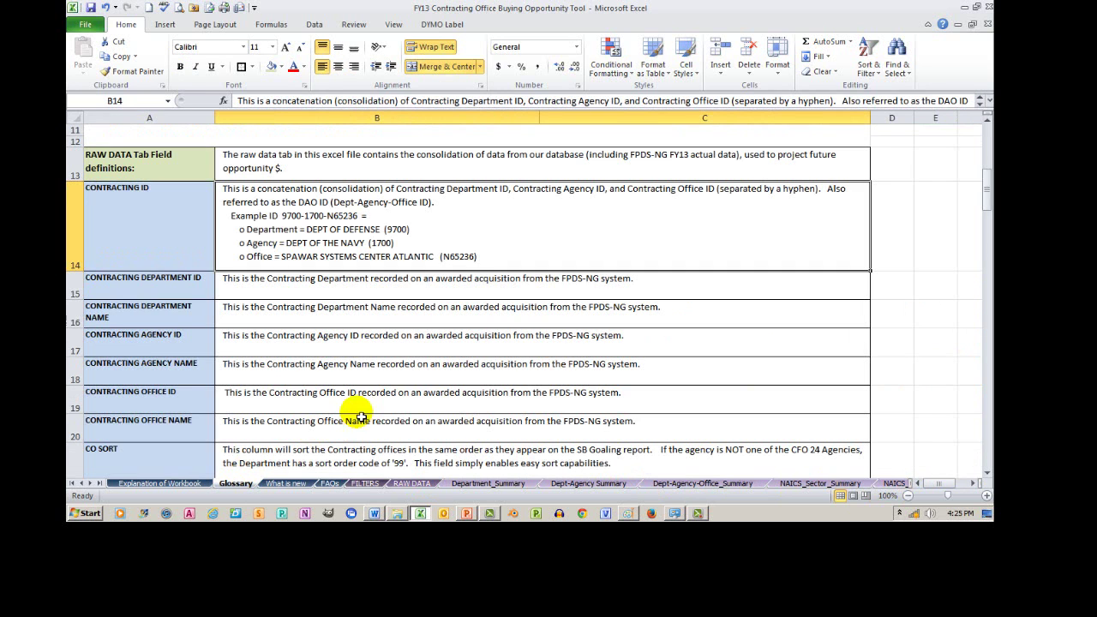
left_click(149, 211)
left_click(144, 291)
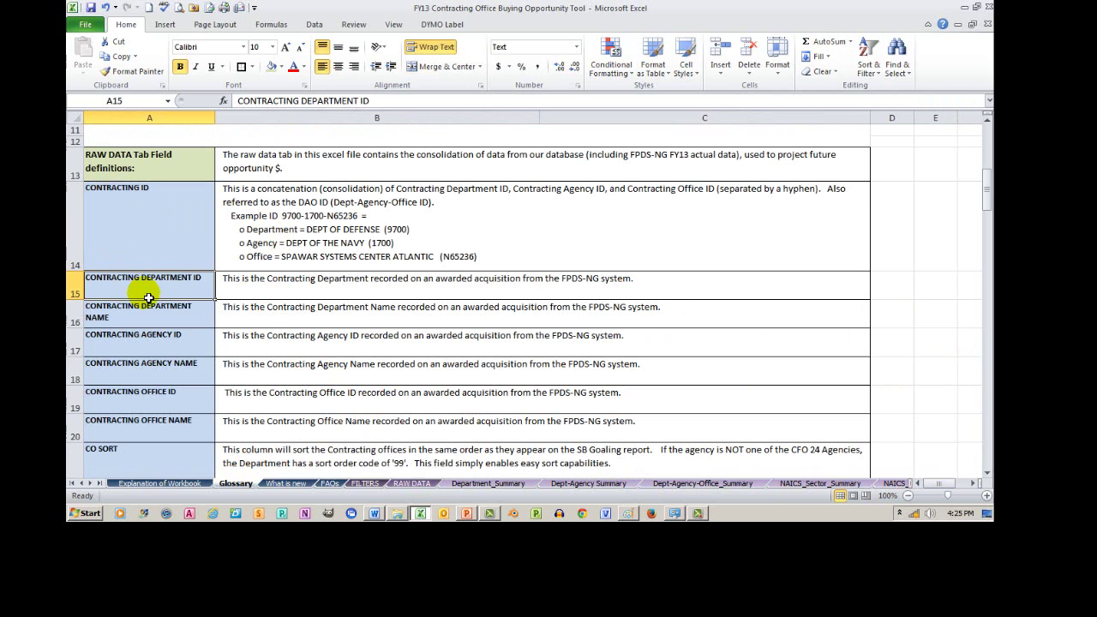
left_click(148, 325)
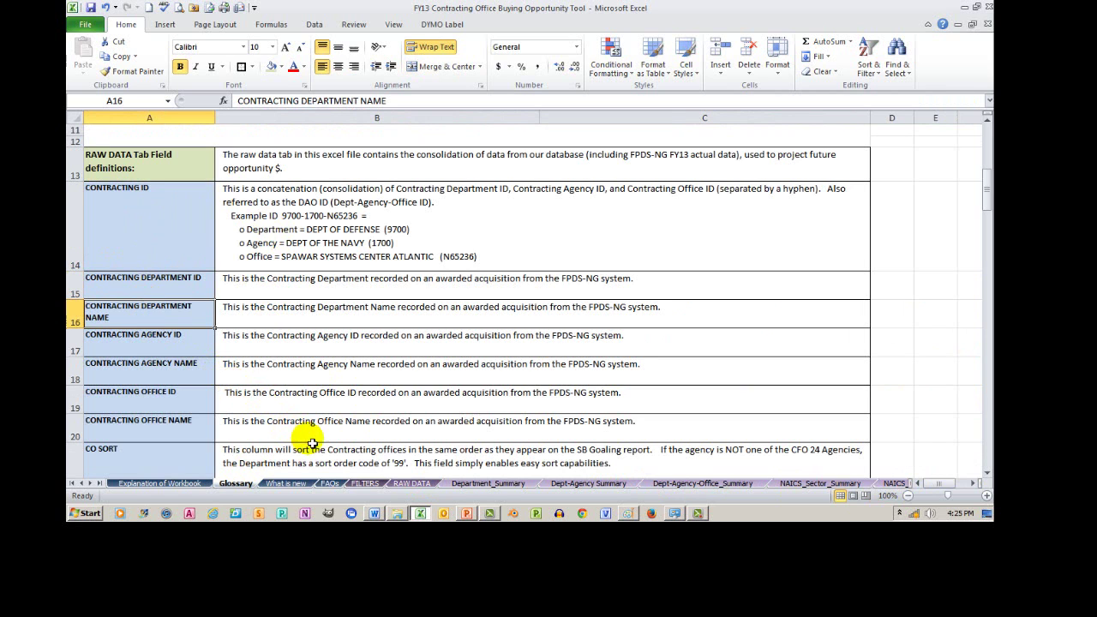
- Go from the first CONTRACTING ID record on the RAW DATA sheet to the end of the data and check the last rows
left_click(412, 484)
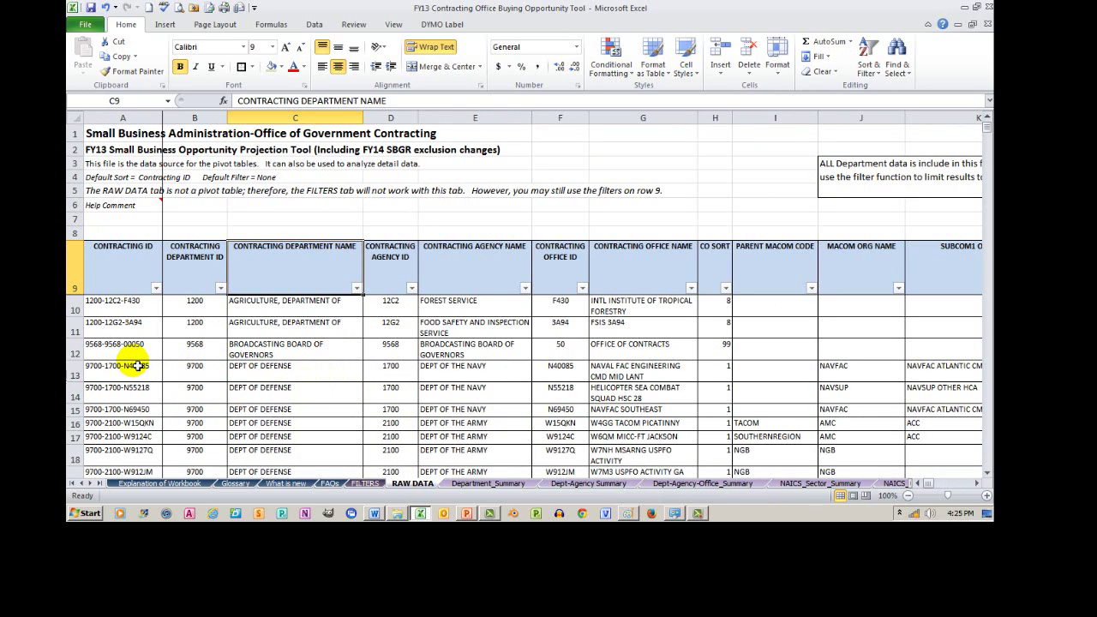
left_click(126, 308)
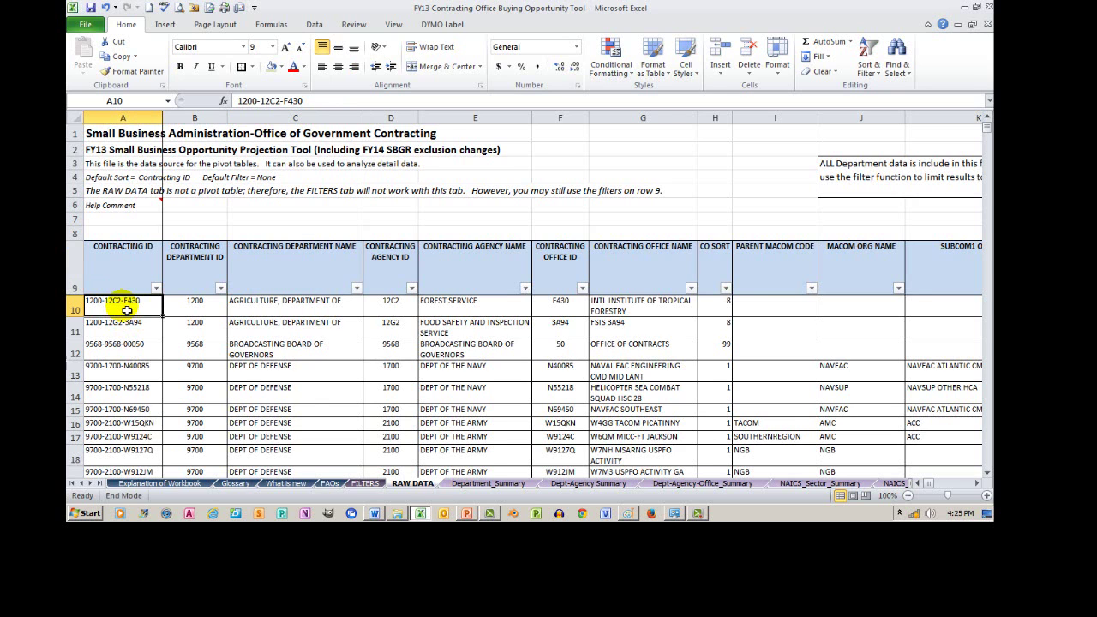
key("ctrl+Down")
key("Down")
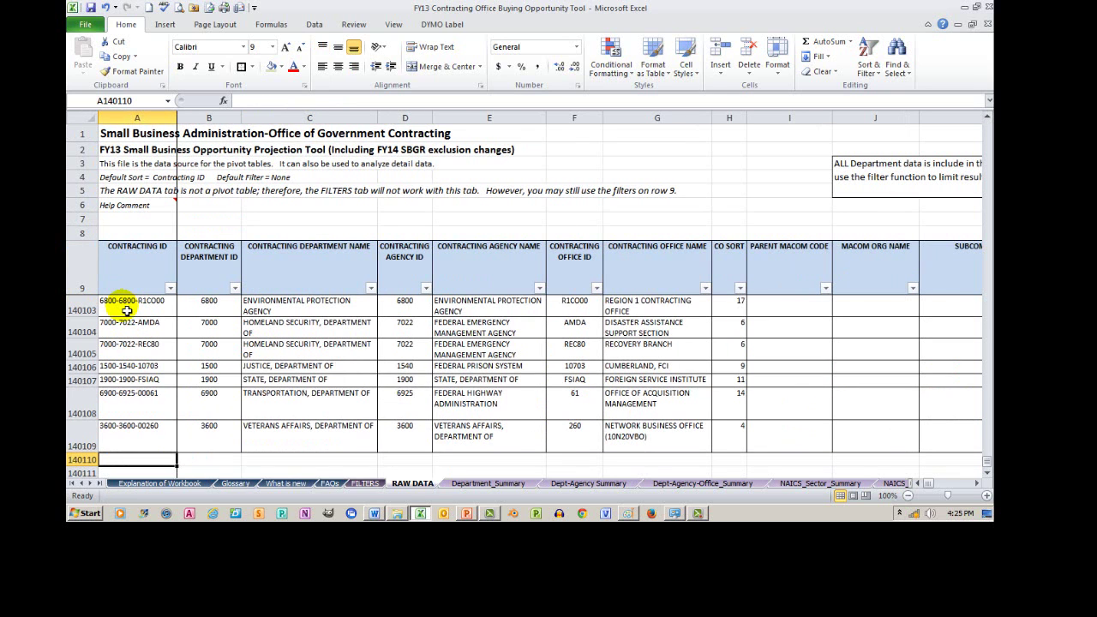
key("Up")
key("Up")
key("Up")
key("Up")
key("Up")
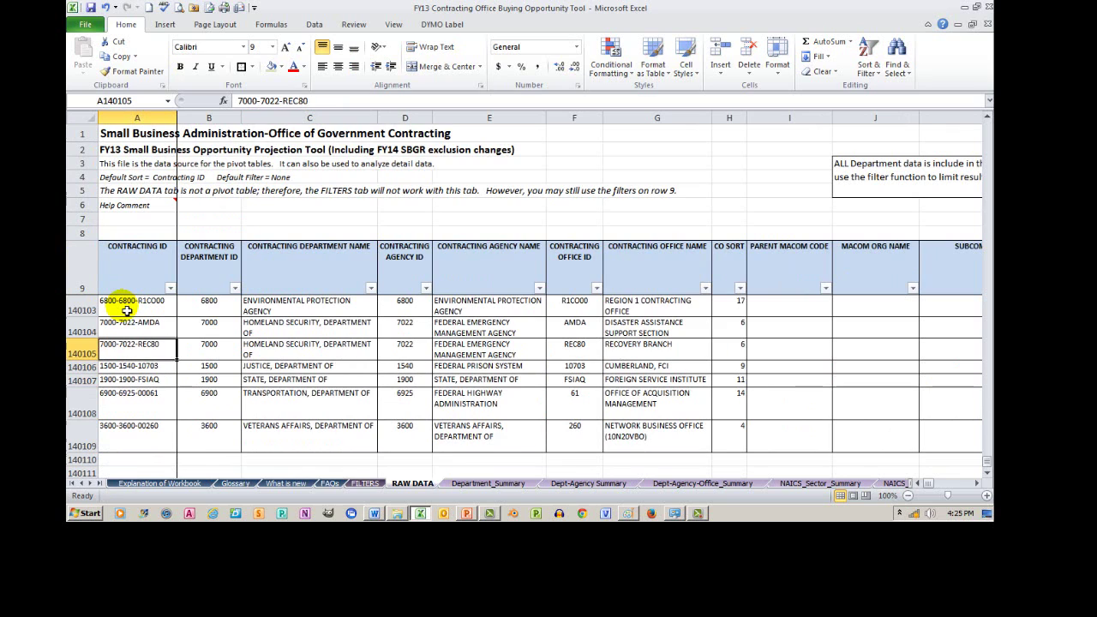
- View the sort and filter options of the CONTRACTING ID column, and close them without applying a filter
left_click(125, 283)
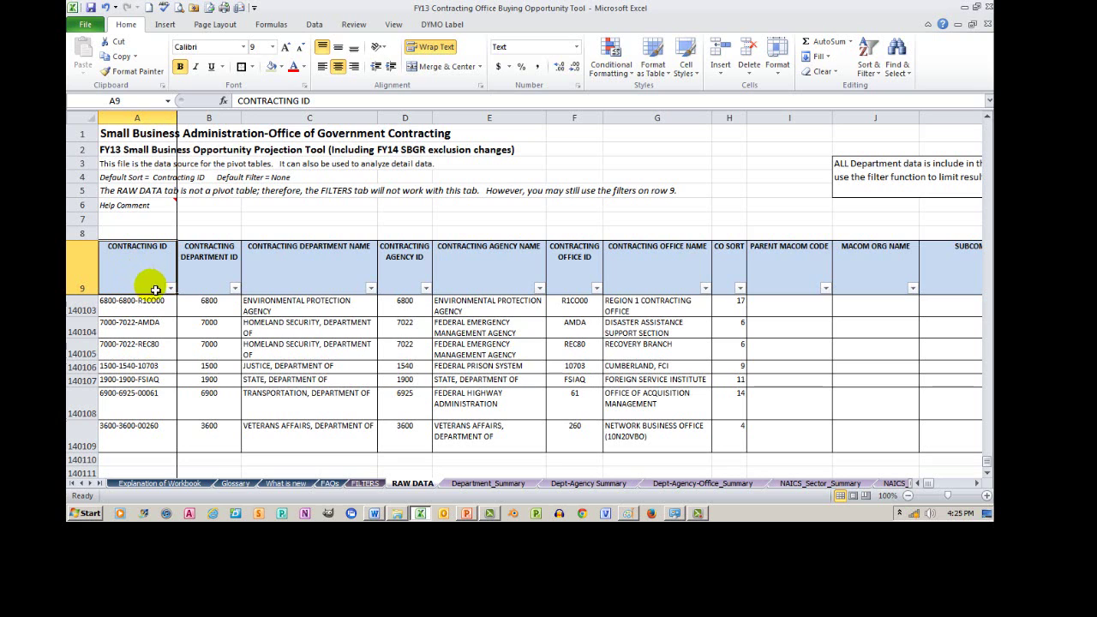
left_click(172, 288)
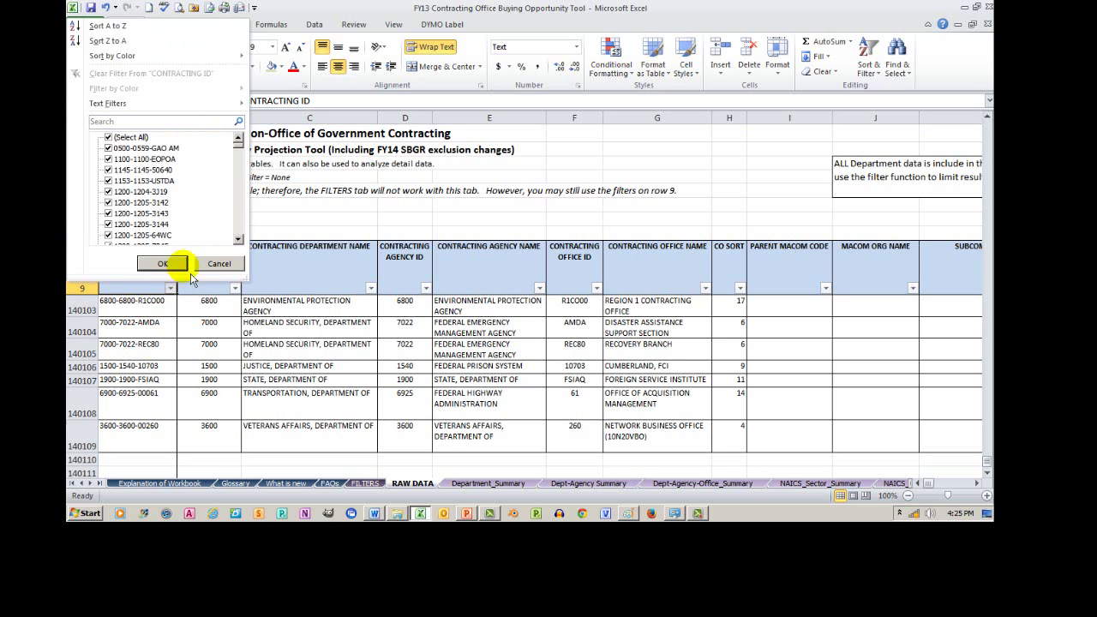
left_click(218, 265)
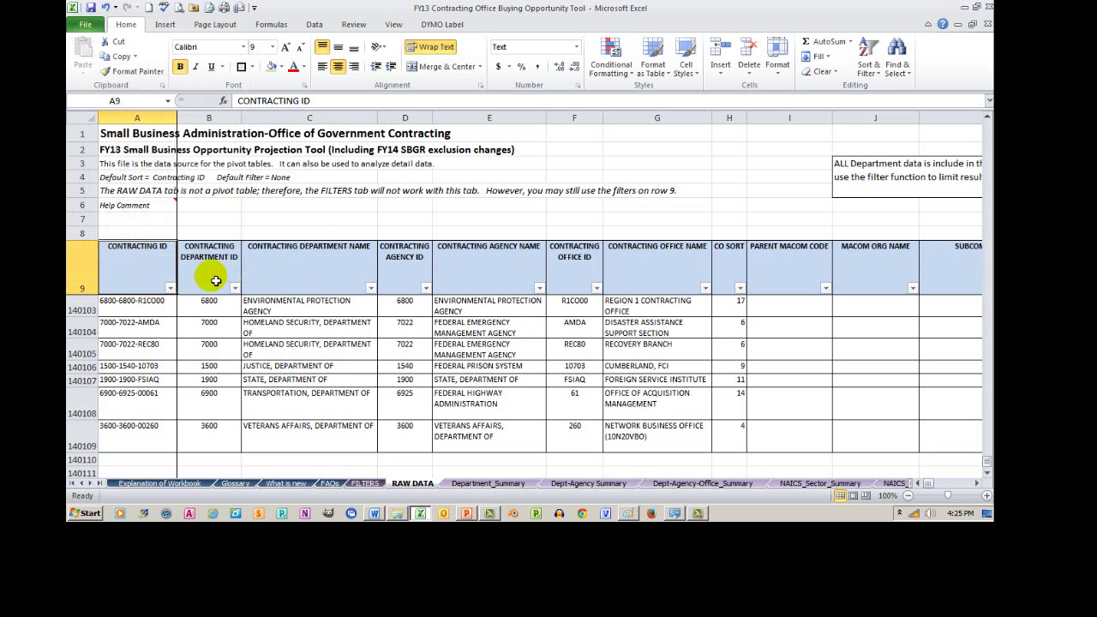
- View the sort and filter options of the CONTRACTING DEPARTMENT ID column, and close them without applying a filter
left_click(235, 288)
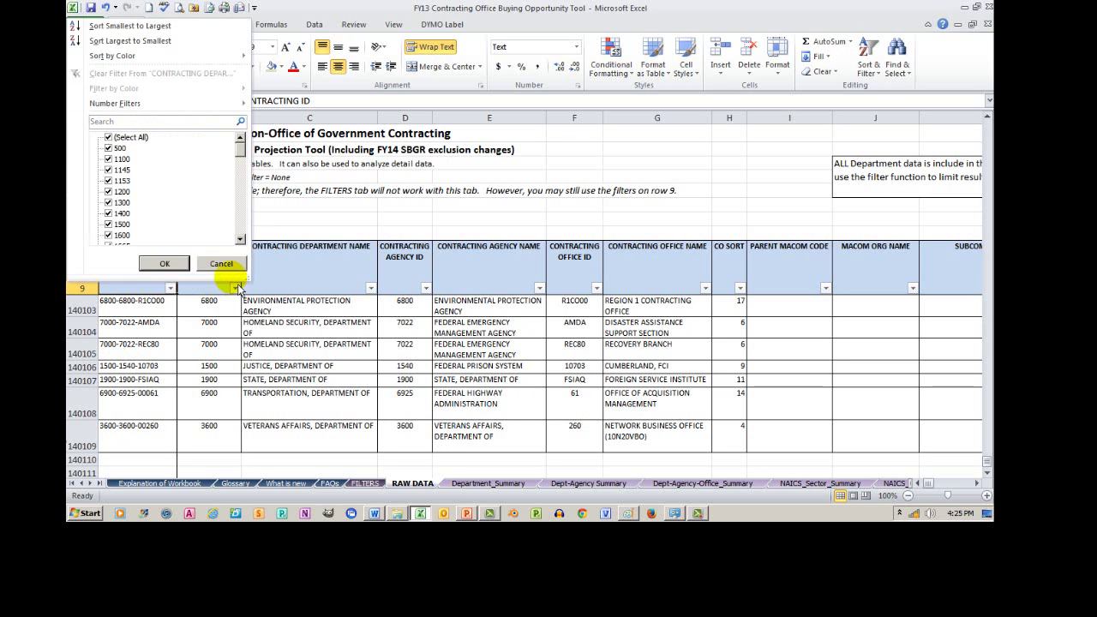
left_click(233, 267)
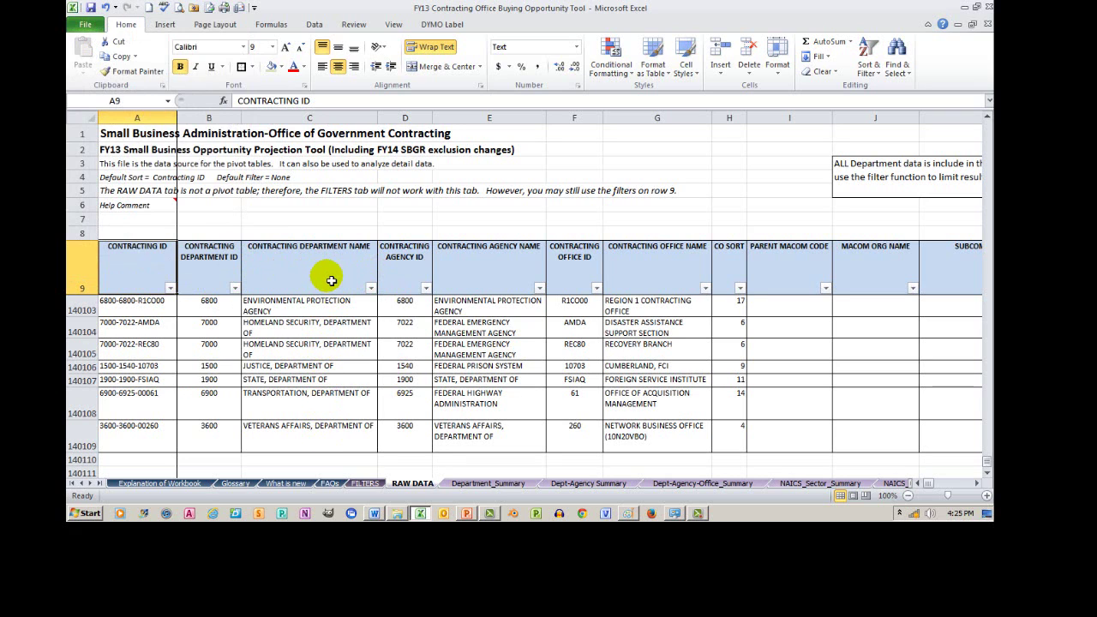
left_click(585, 136)
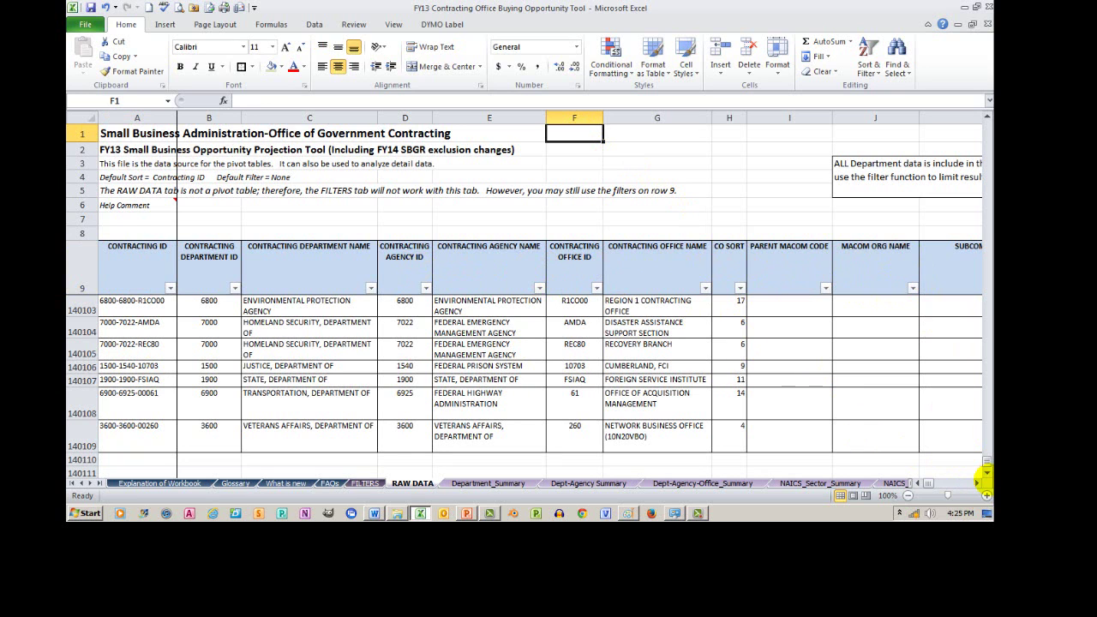
- Look across the RAW DATA columns through GROWTH RATE and select the Filter Totals label in row 1
left_click(976, 482)
left_click(976, 483)
left_click(977, 482)
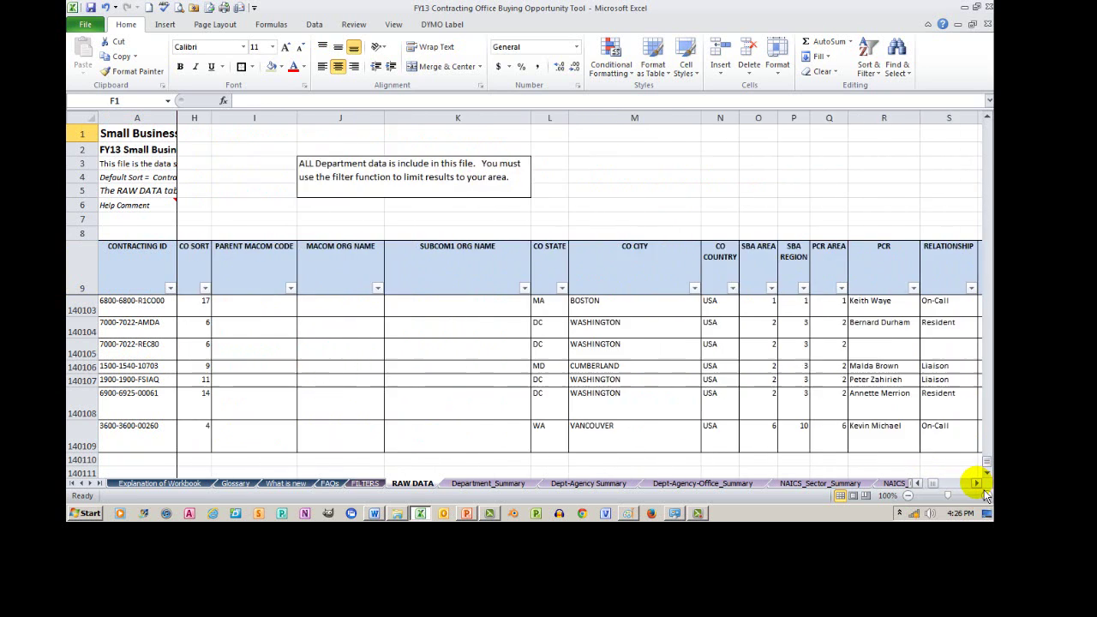
left_click(977, 482)
left_click(976, 482)
left_click(977, 483)
left_click(976, 482)
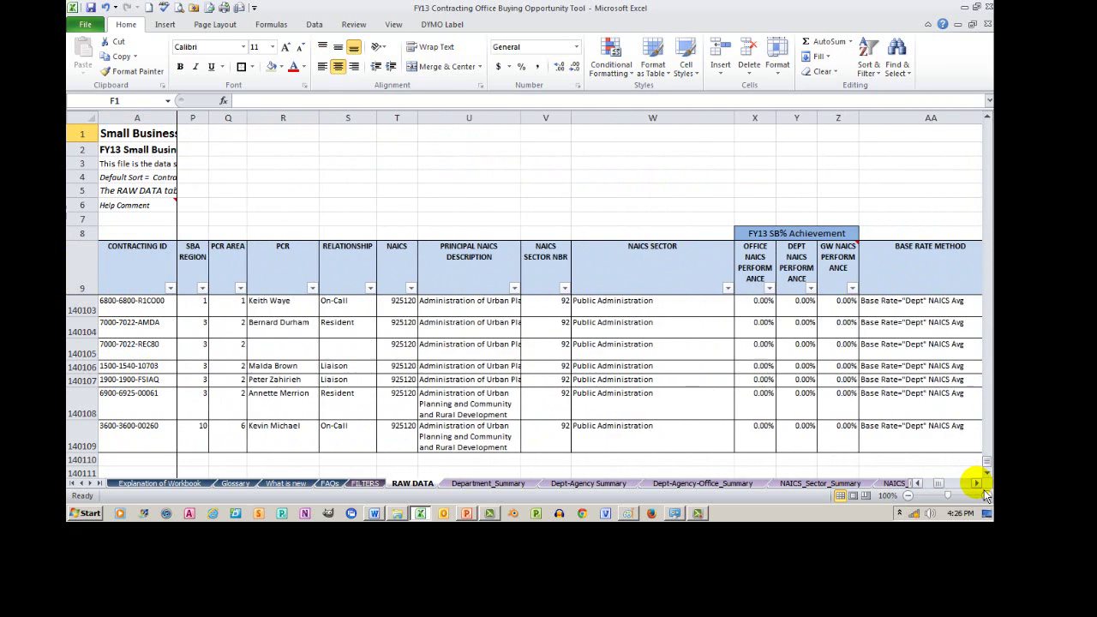
left_click(976, 482)
left_click(976, 482)
left_click(976, 483)
left_click(976, 483)
left_click(976, 482)
left_click(977, 483)
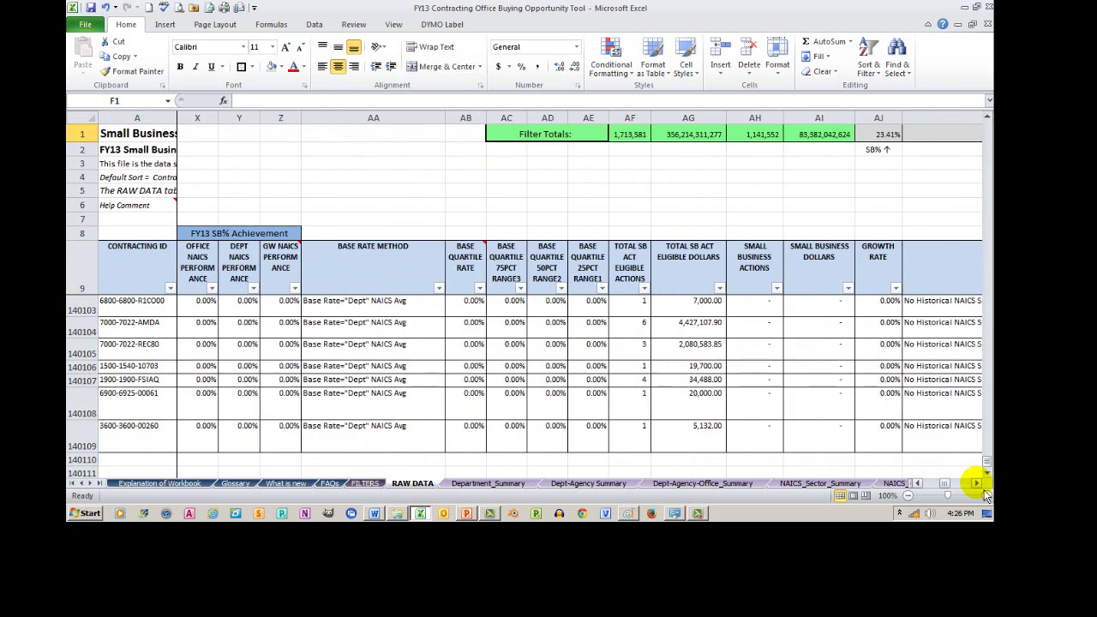
left_click(977, 483)
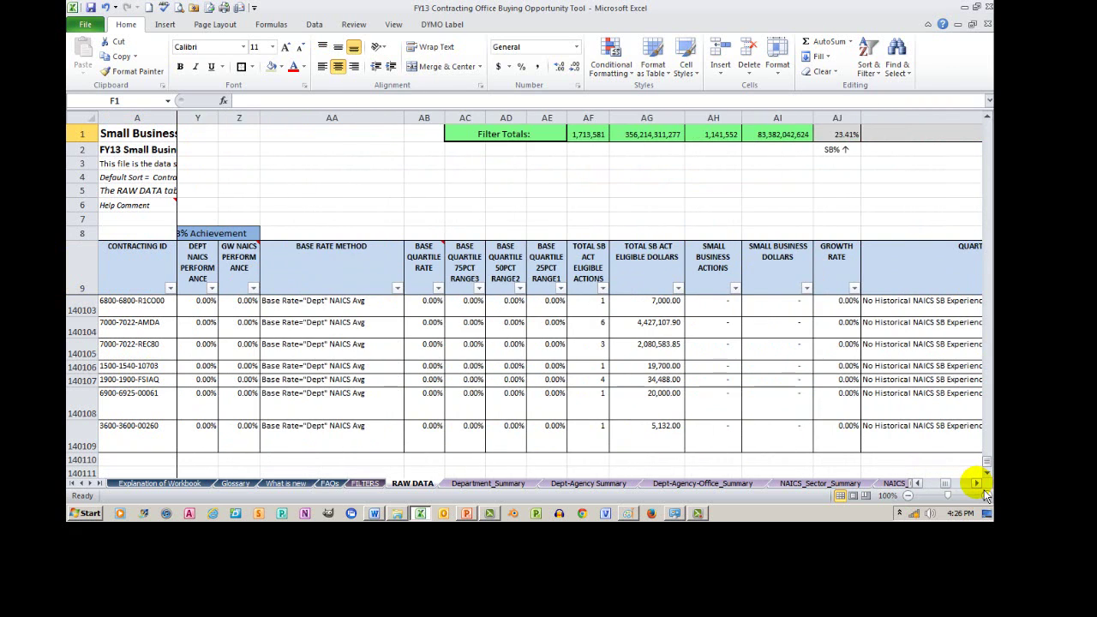
left_click(519, 138)
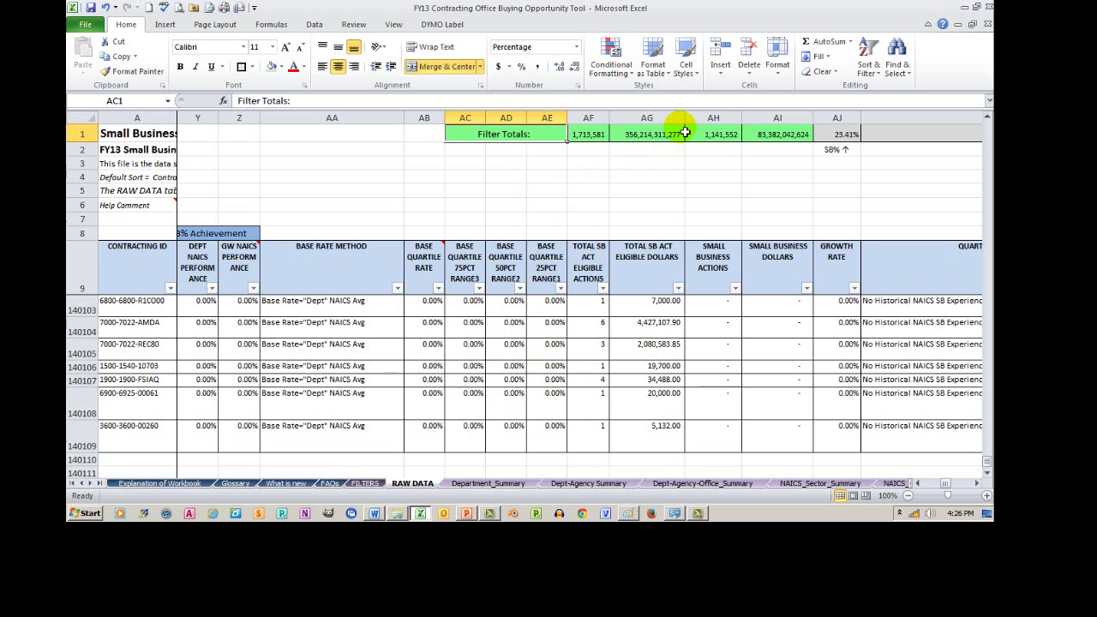
- Filter the NAICS column by deselecting all codes and applying a search for 221210
left_click(921, 485)
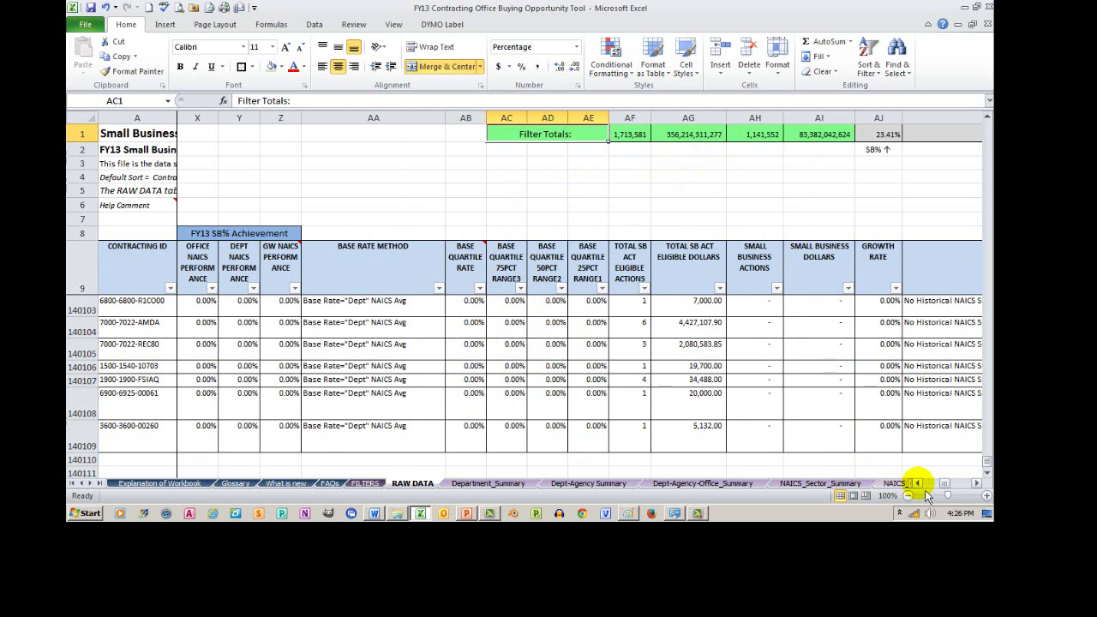
left_click(920, 486)
left_click(920, 485)
left_click(921, 486)
left_click(921, 485)
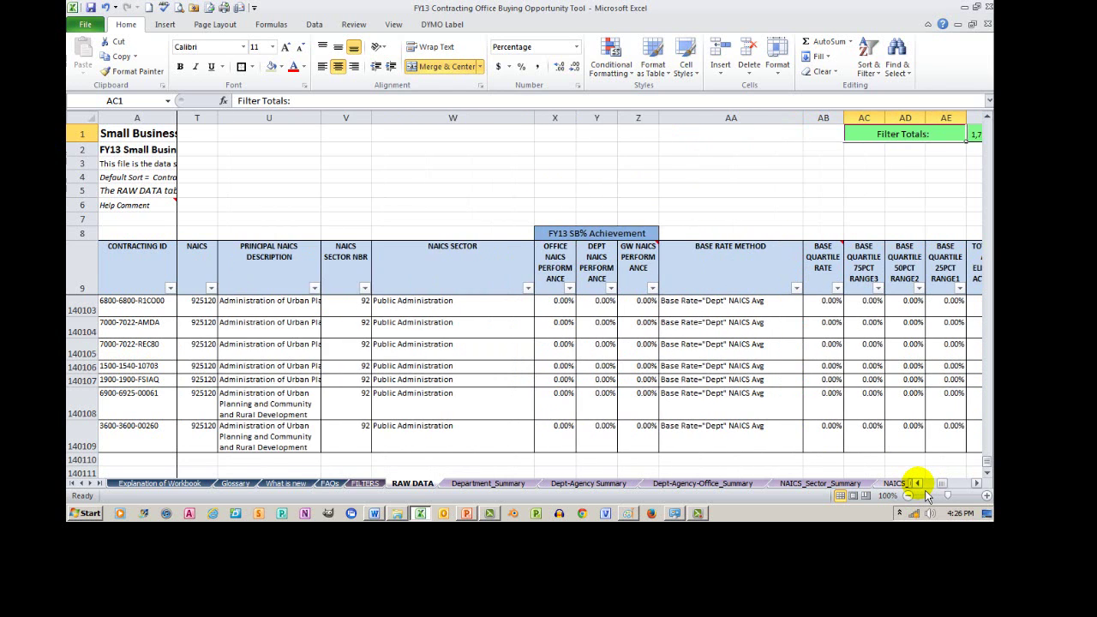
left_click(921, 486)
left_click(921, 485)
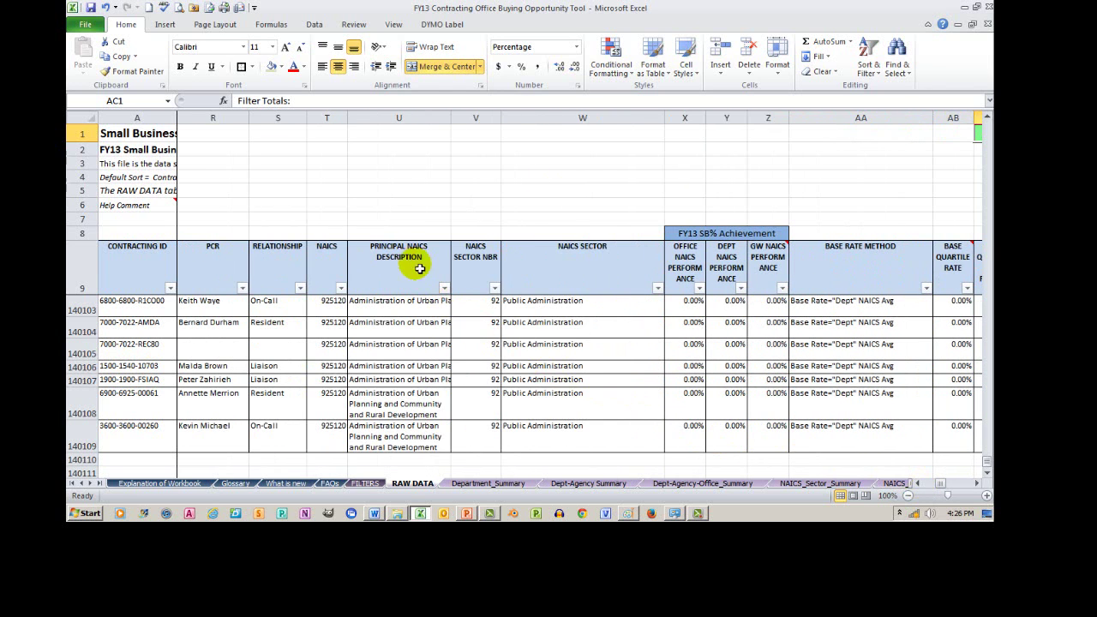
left_click(342, 288)
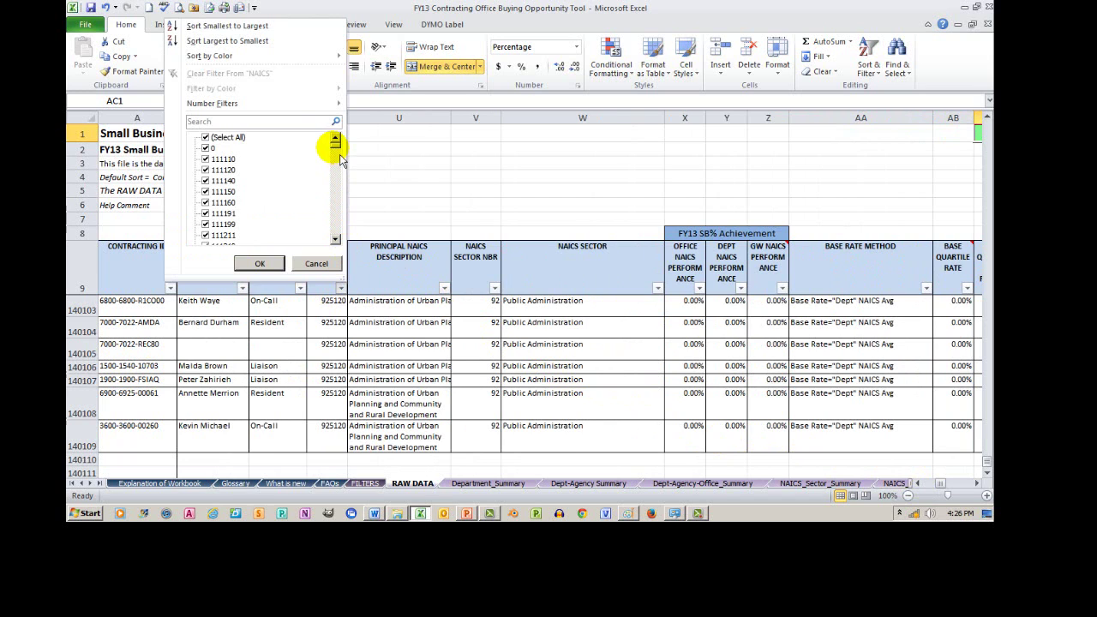
mouse_move(340, 160)
left_mouse_down()
mouse_move(342, 189)
mouse_move(346, 147)
left_mouse_up()
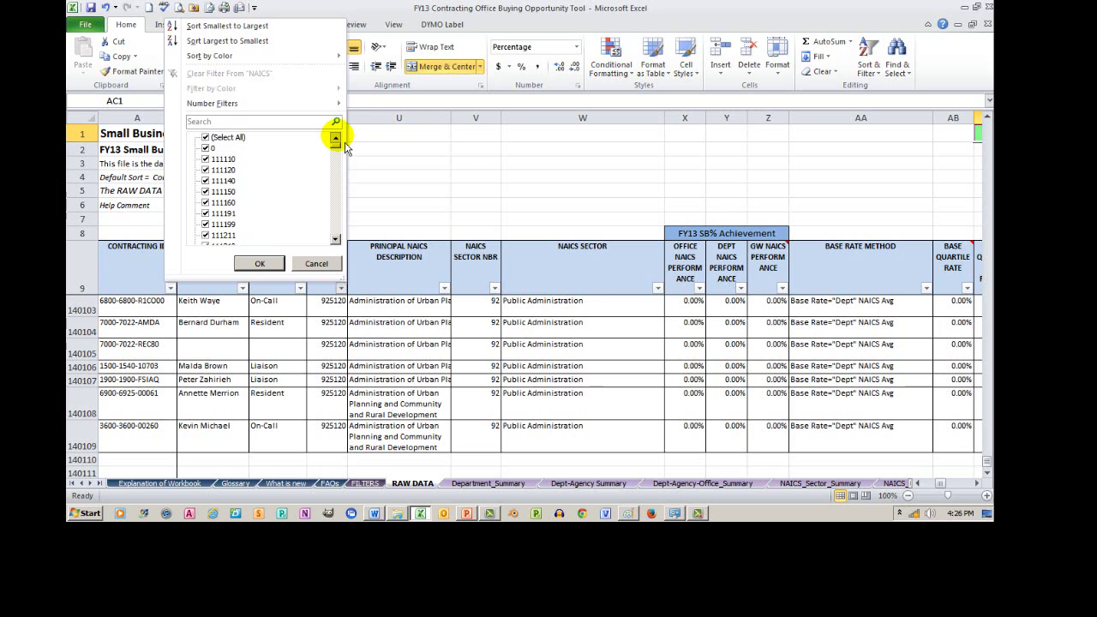
left_click(206, 137)
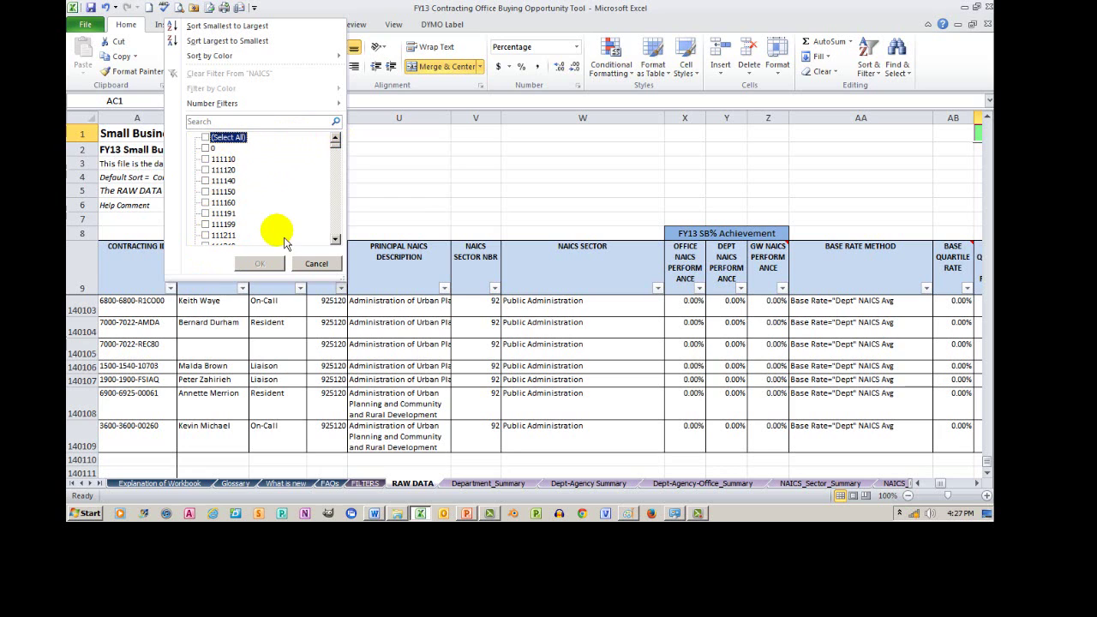
mouse_move(343, 159)
left_mouse_down()
mouse_move(344, 174)
mouse_move(345, 152)
left_mouse_up()
left_click(274, 123)
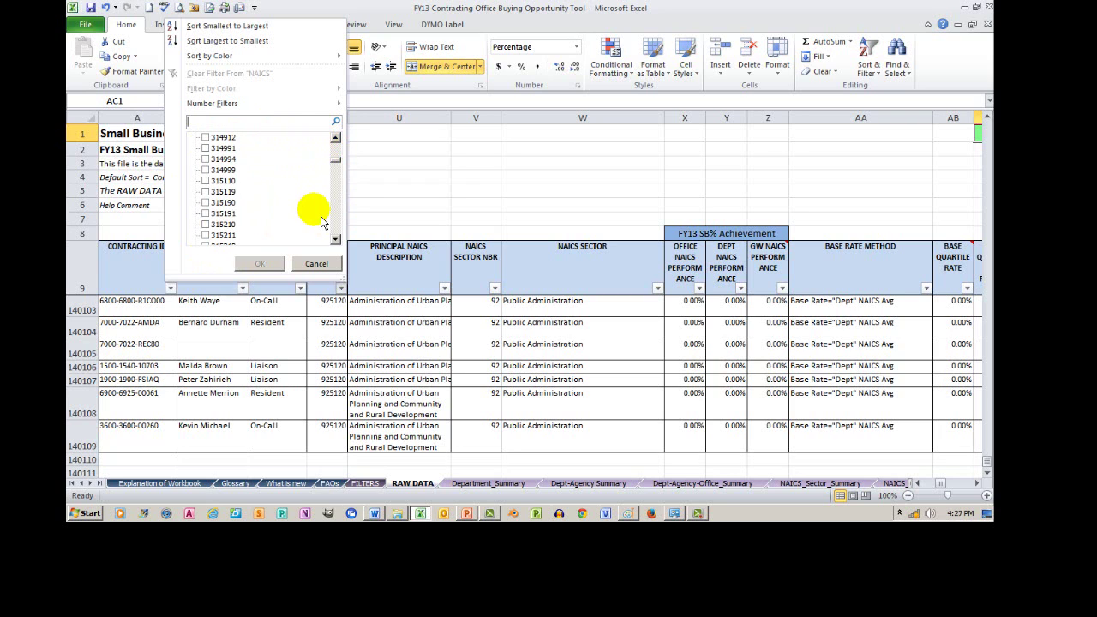
type("221210")
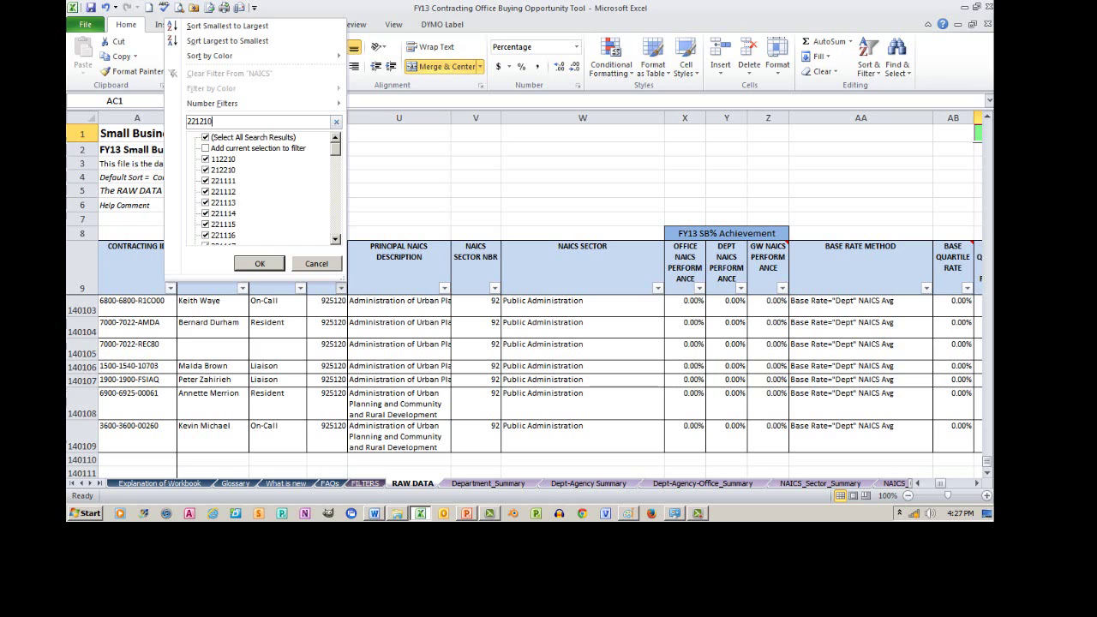
left_click(253, 265)
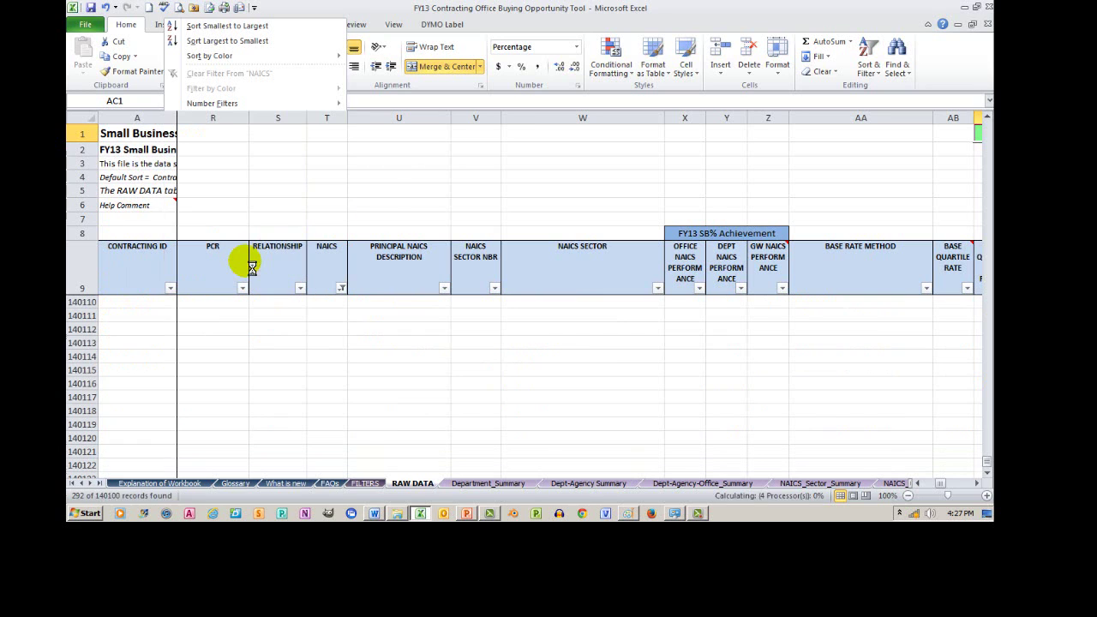
- Check the Filter Totals for the filtered records and select the TOTAL SB ACT ELIGIBLE DOLLARS total
left_click(912, 139)
left_click(976, 482)
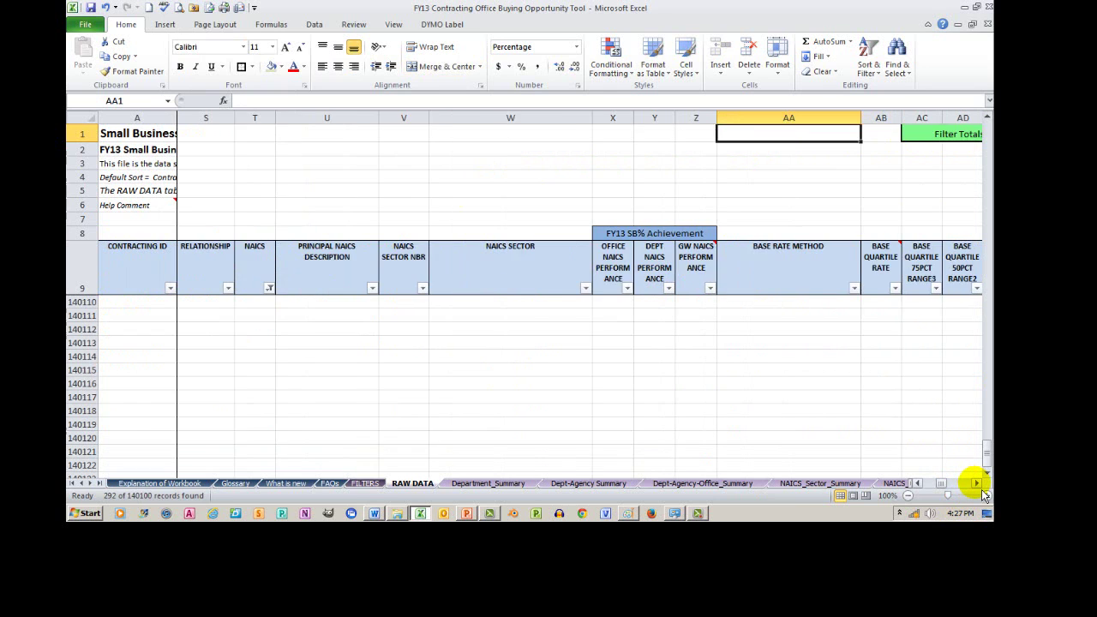
left_click_drag(976, 484, 976, 484)
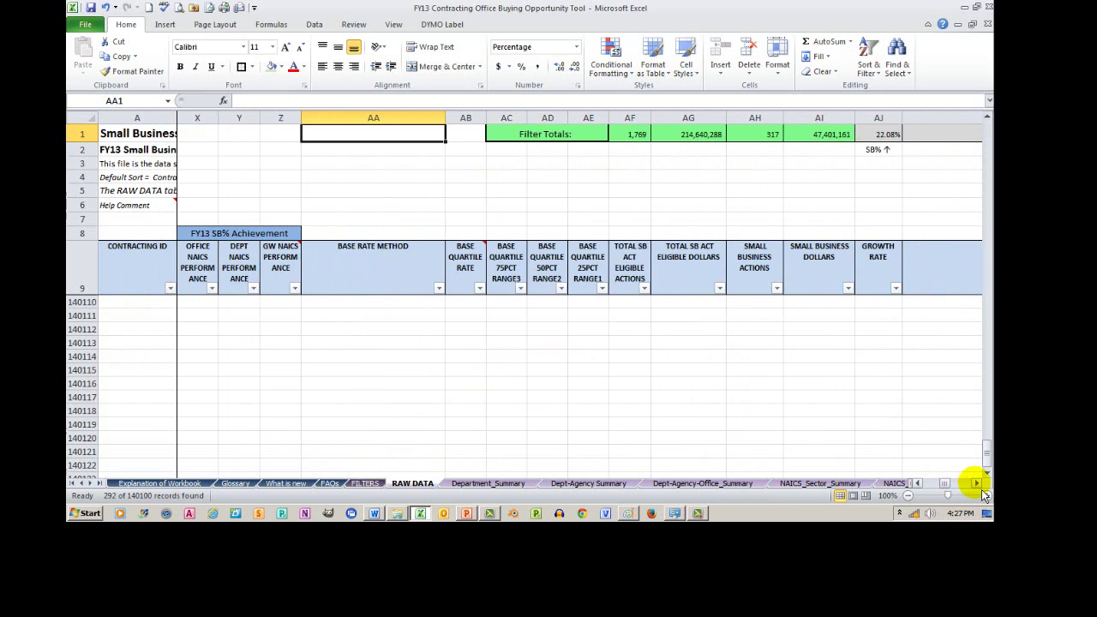
left_click(722, 134)
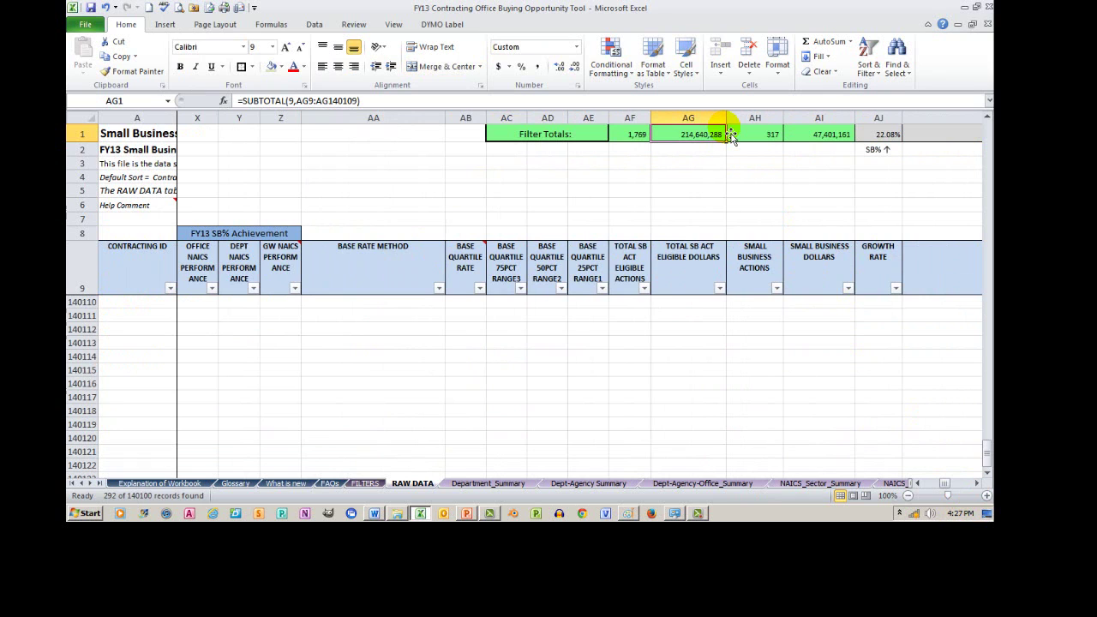
- Clear the filter from the NAICS column
left_click(917, 484)
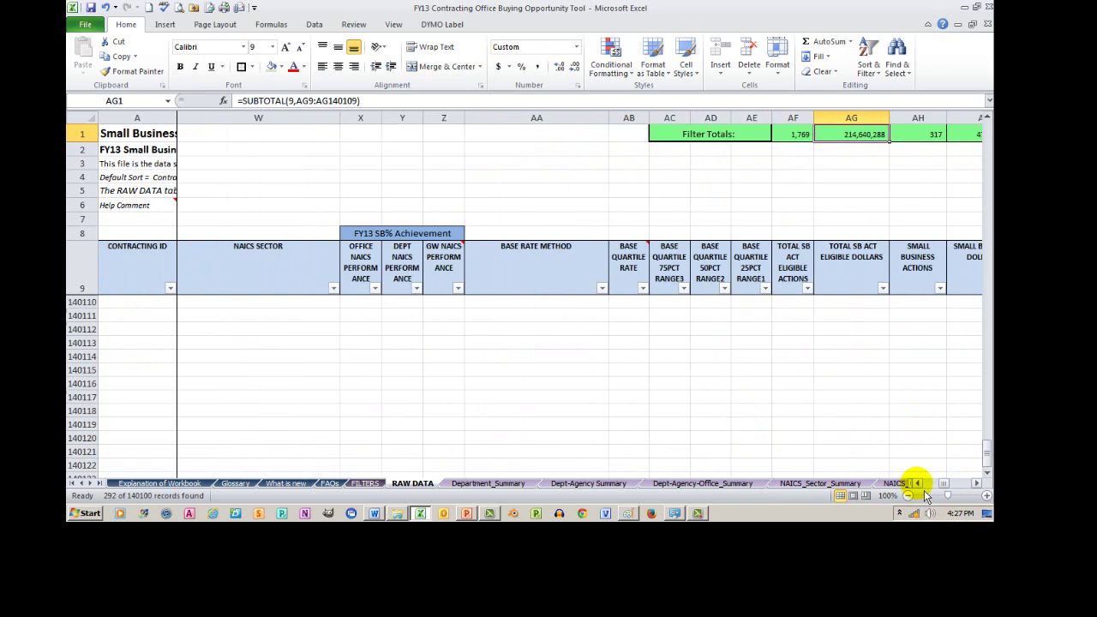
left_click(917, 484)
left_click(917, 483)
left_click(917, 483)
left_click(917, 484)
left_click(917, 484)
left_click(917, 484)
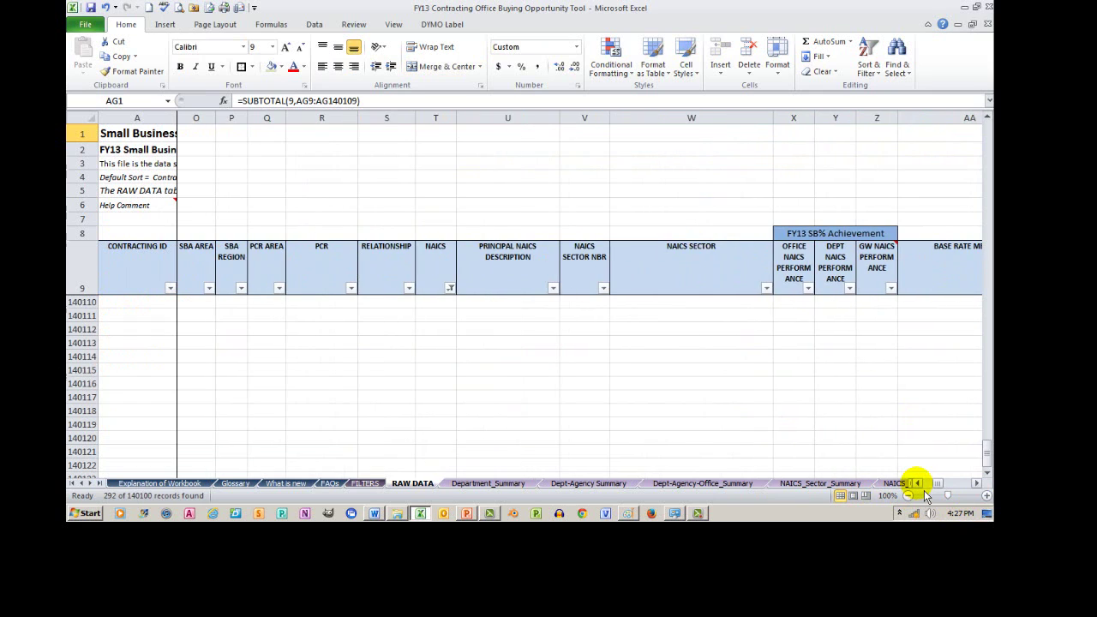
left_click(450, 288)
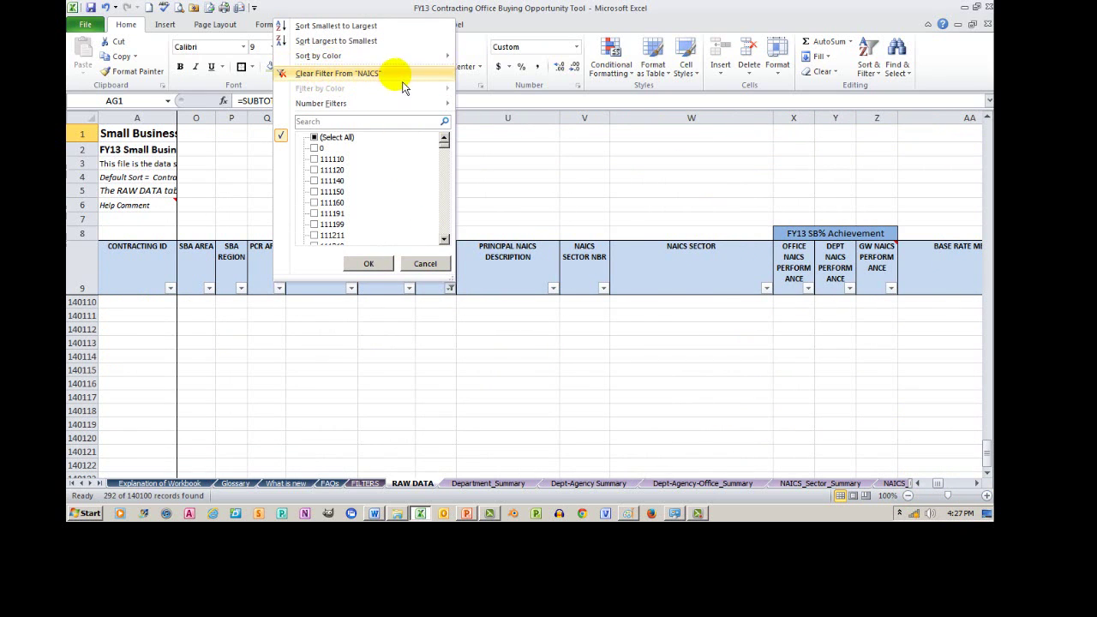
left_click(437, 77)
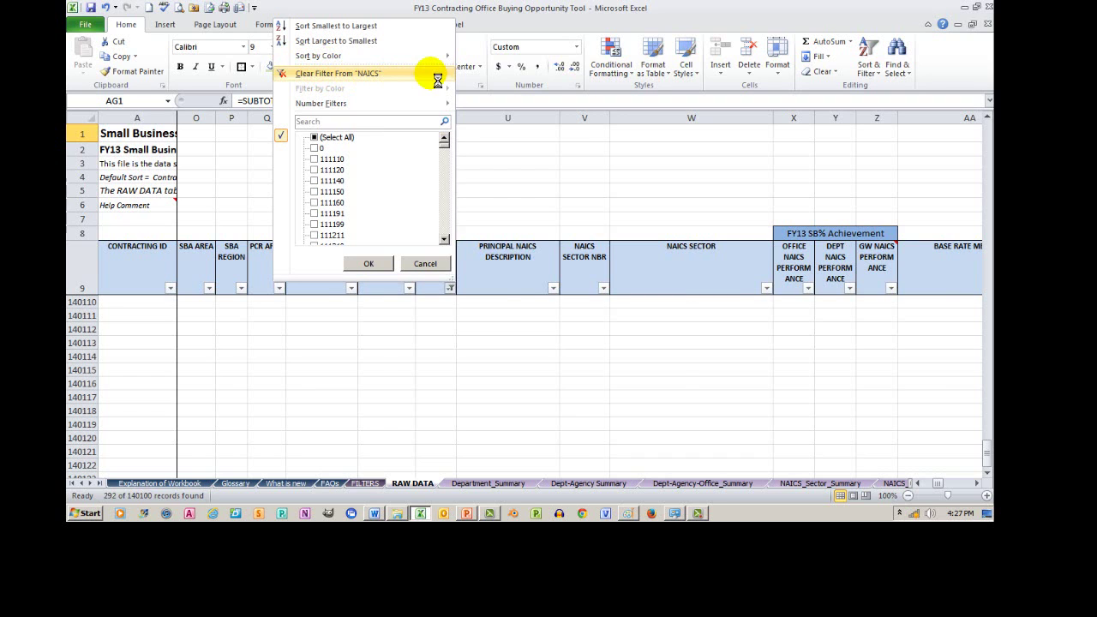
- Return to the first records of the RAW DATA sheet and view the Help Comment
left_click(150, 207)
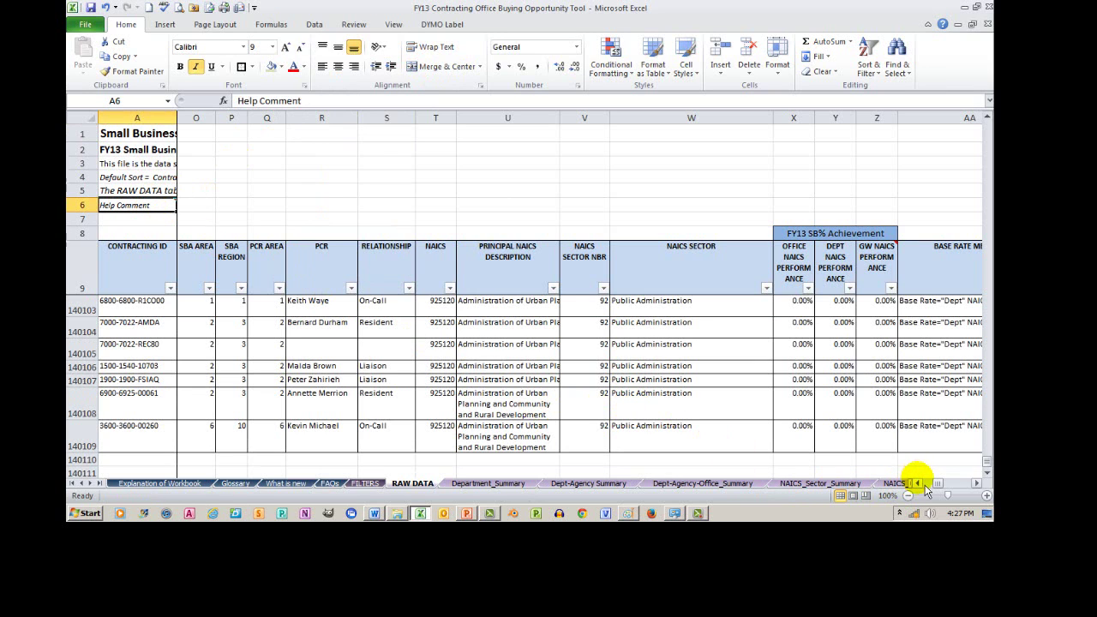
left_click(684, 274)
key("ctrl+Home")
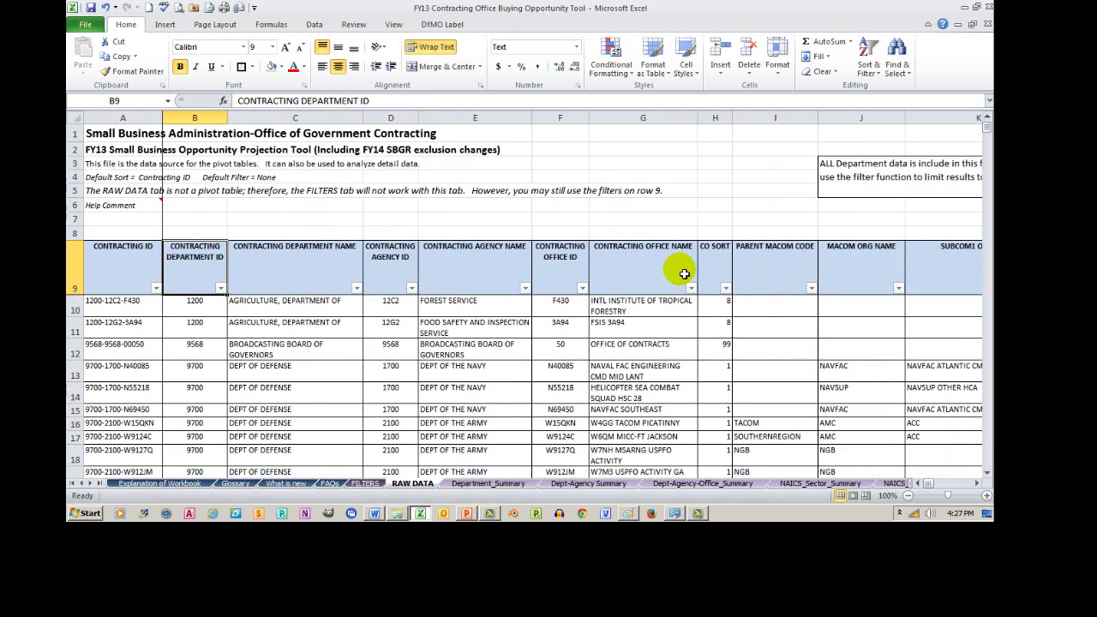
mouse_move(127, 208)
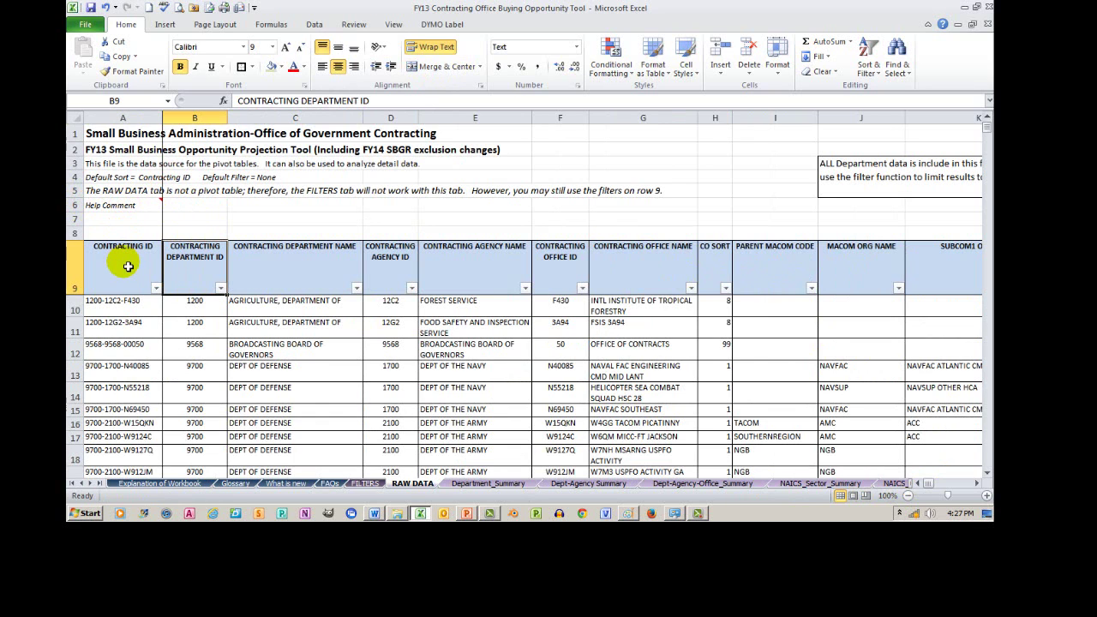
- Examine the CO SORT header and the Broadcasting Board of Governors sort value, followed by the MACOM, SUBCOM1, state and city columns
left_click(721, 271)
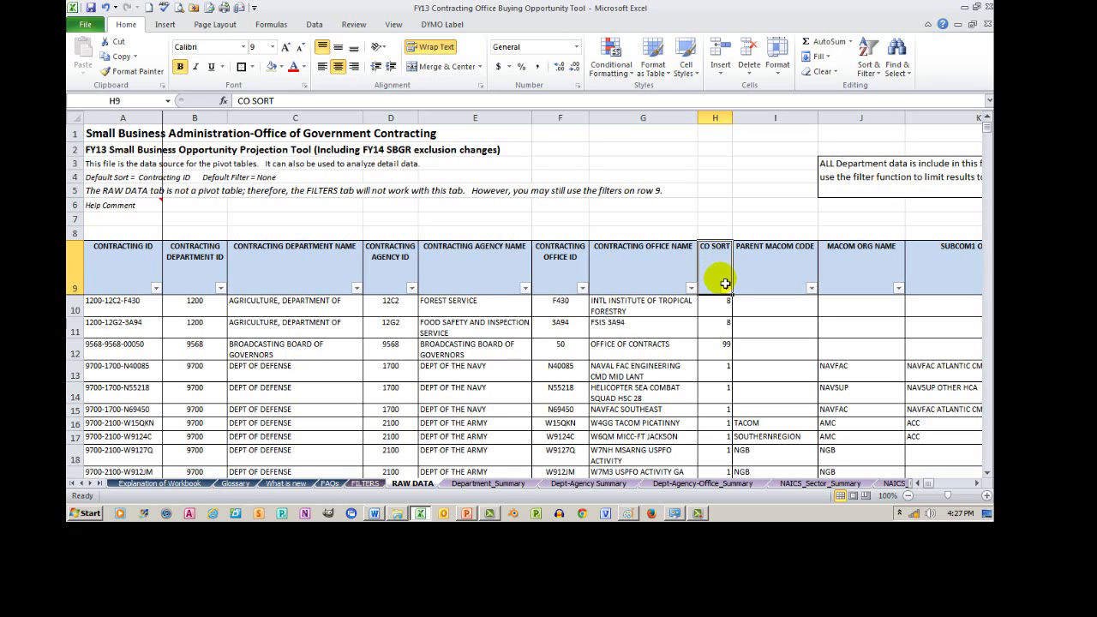
left_click(716, 349)
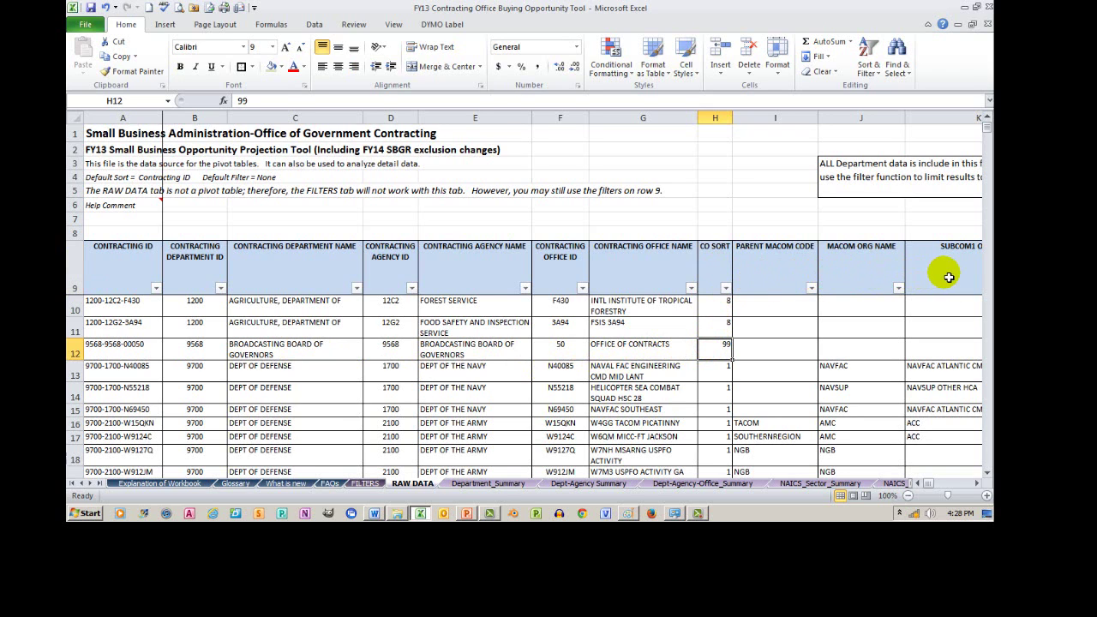
left_click(977, 484)
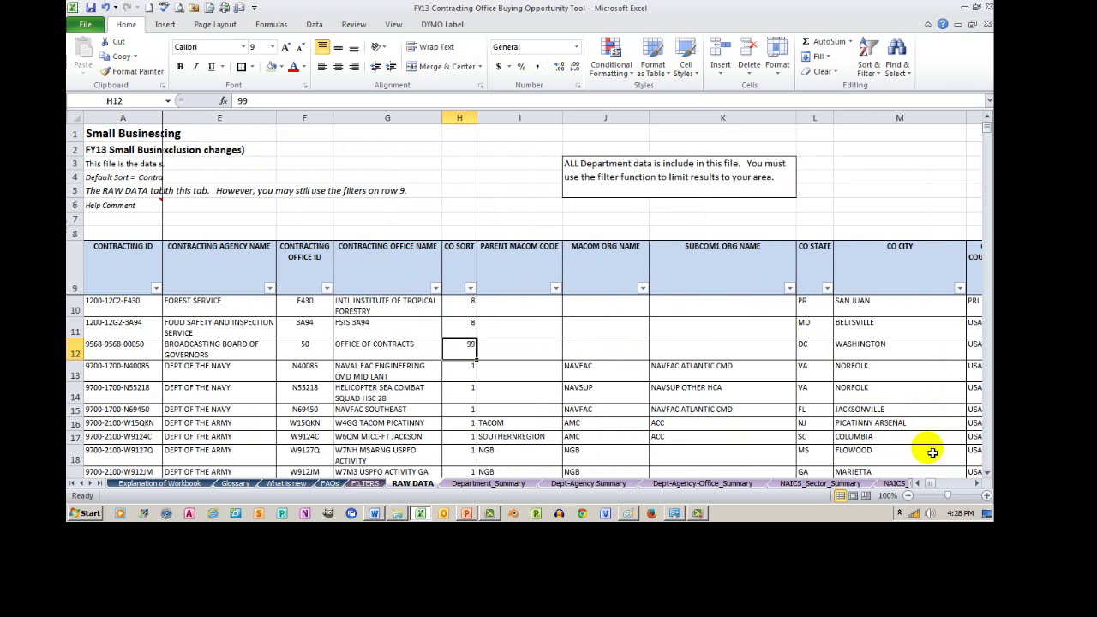
left_click(978, 485)
left_click(977, 484)
left_click(978, 484)
left_click(977, 485)
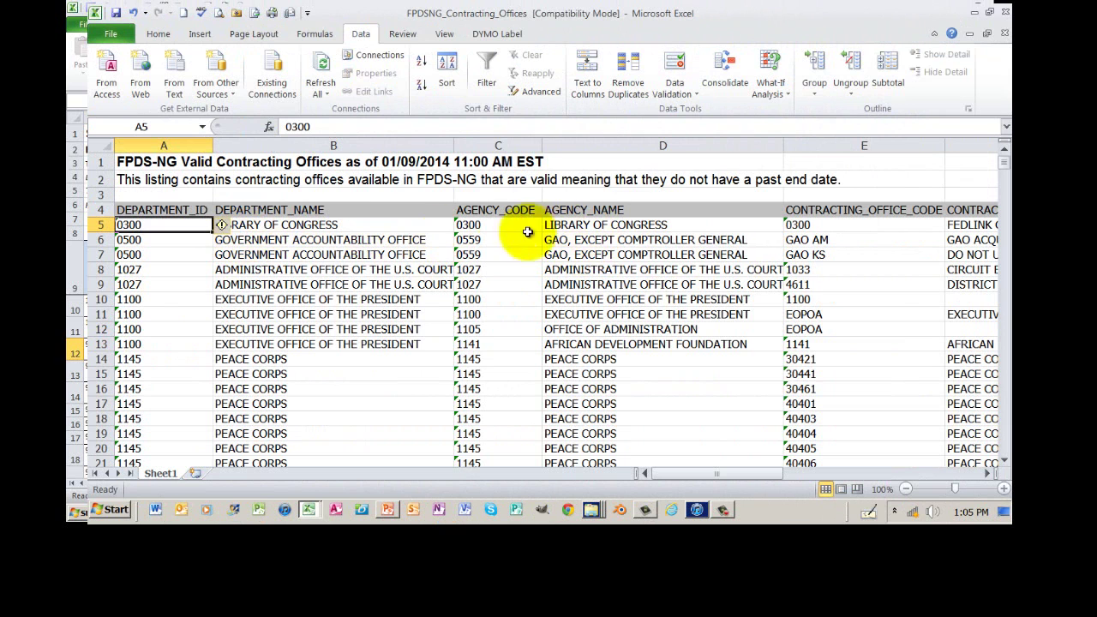
- In the FPDSNG_Contracting_Offices workbook, highlight the first record's department ID, agency code, contracting office code, city, state and country code
left_click(503, 224, "ctrl")
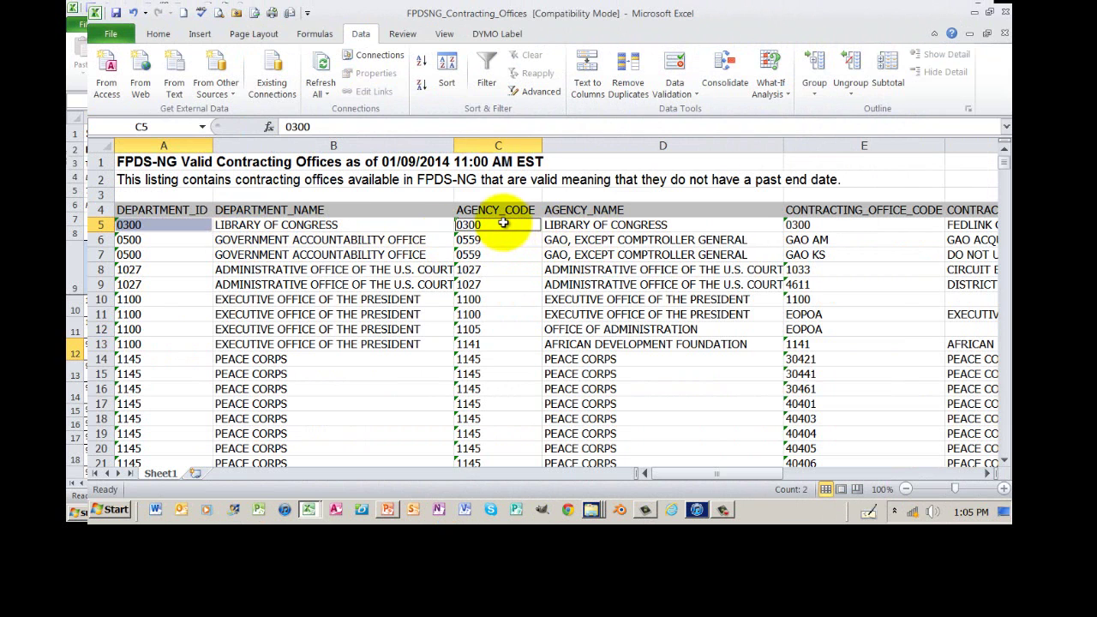
left_click(855, 226, "ctrl")
left_click_drag(986, 474, 986, 473)
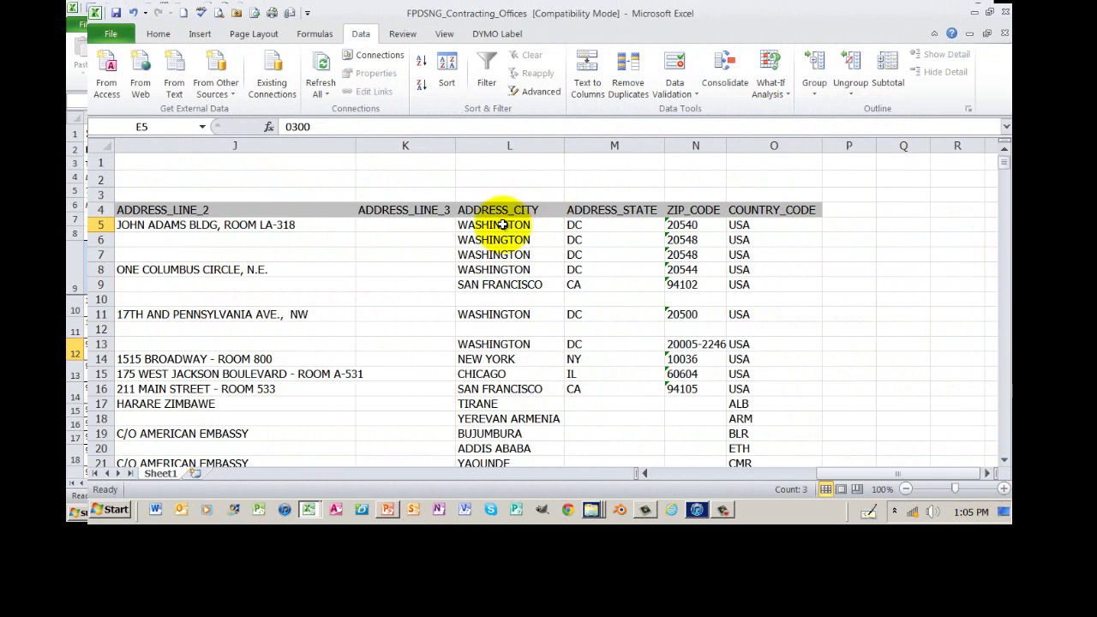
left_click_drag(504, 224, 608, 225)
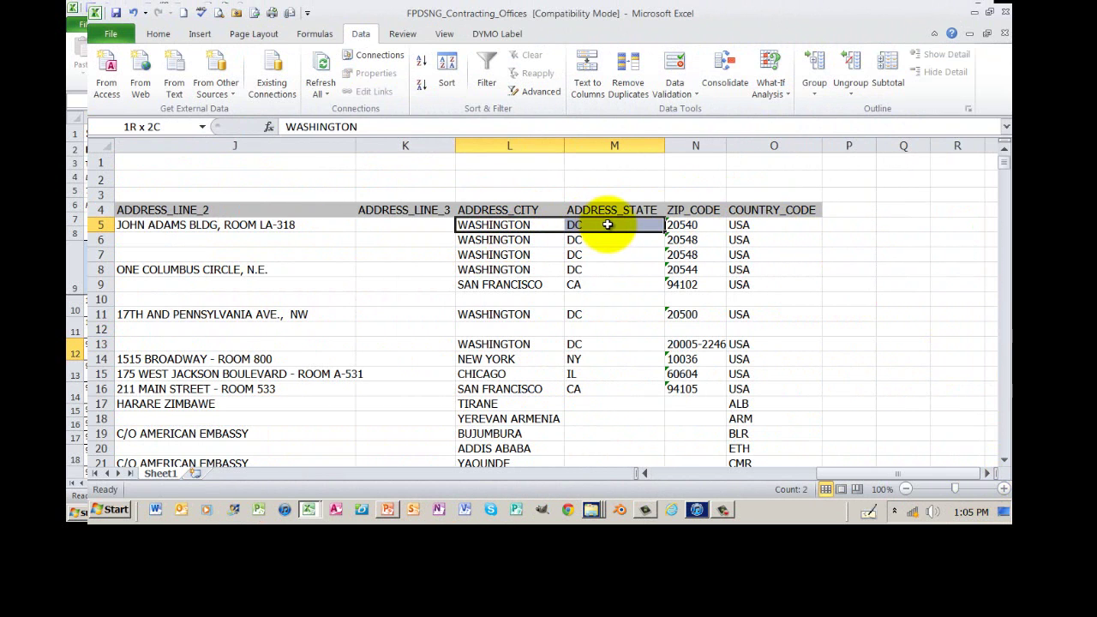
left_click(780, 225, "ctrl")
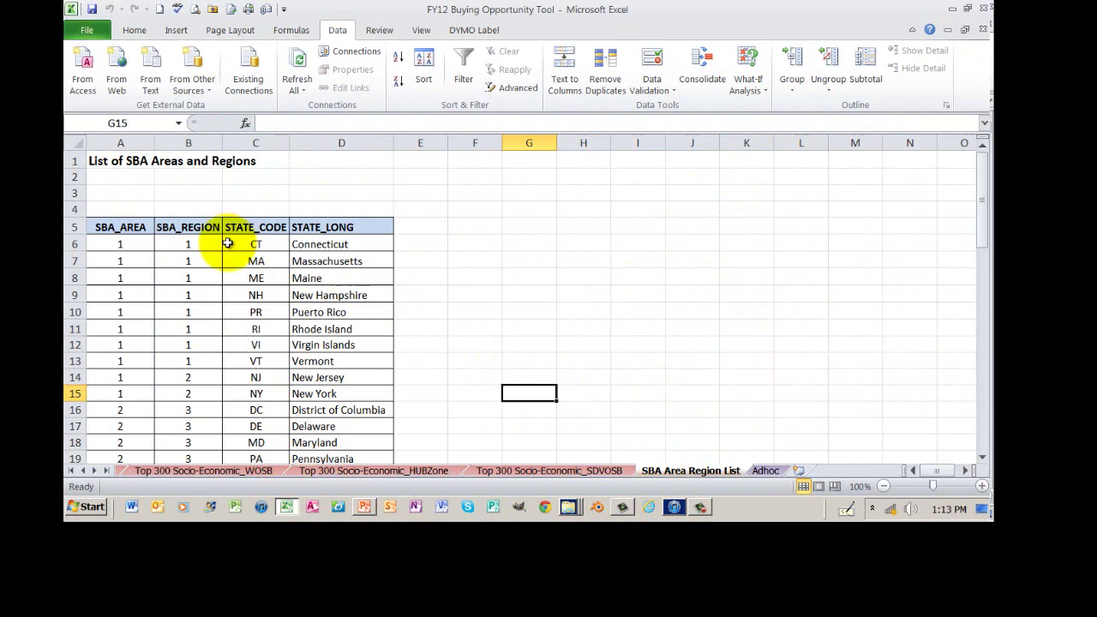
- On the SBA Area Region List sheet, highlight the STATE_CODE, SBA_AREA and SBA_REGION columns in turn
left_click(254, 233)
left_click_drag(255, 241, 246, 442)
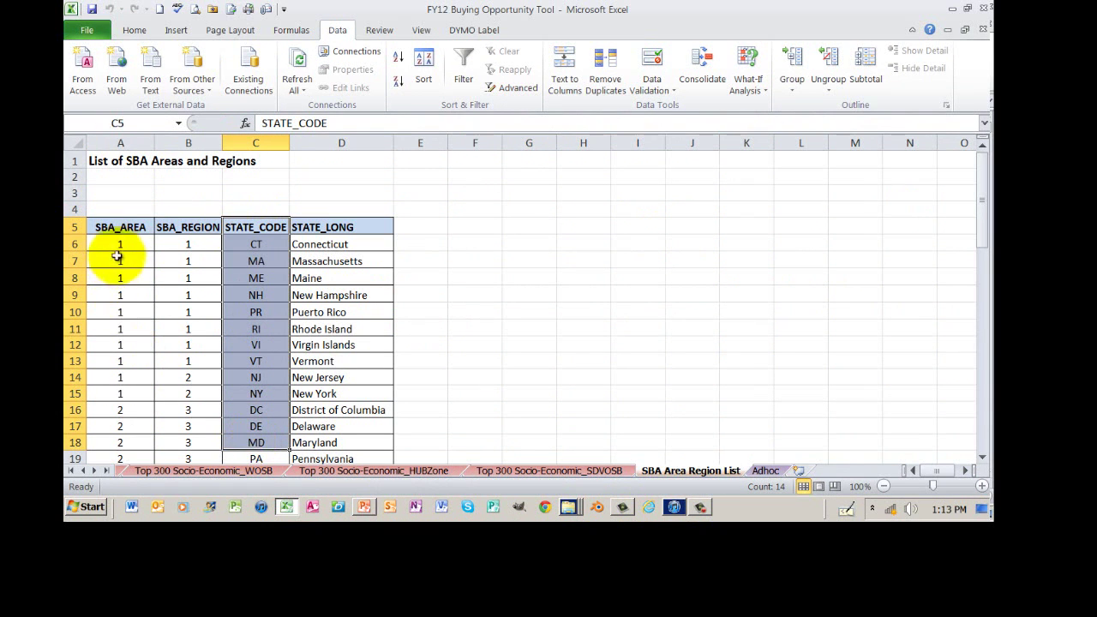
left_click_drag(123, 225, 120, 443)
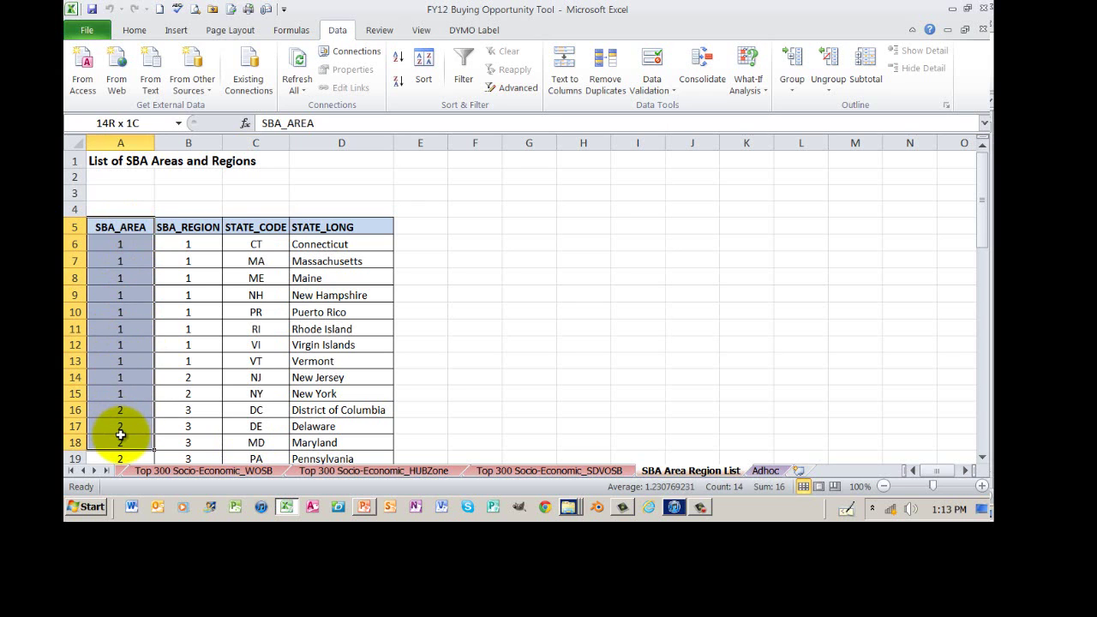
left_click_drag(186, 229, 176, 439)
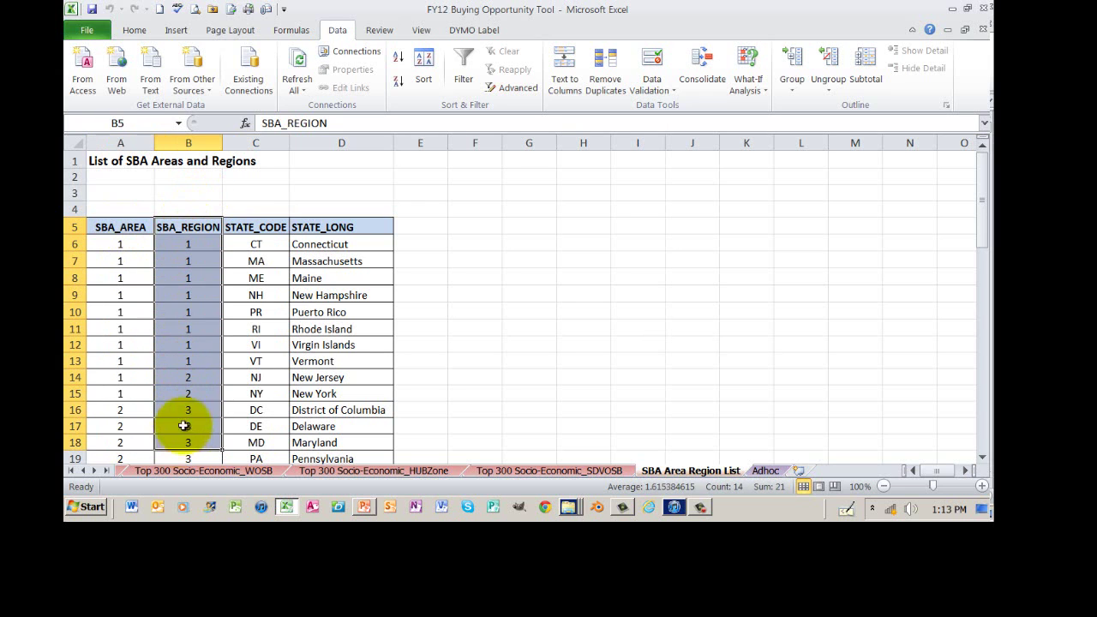
left_click(441, 243)
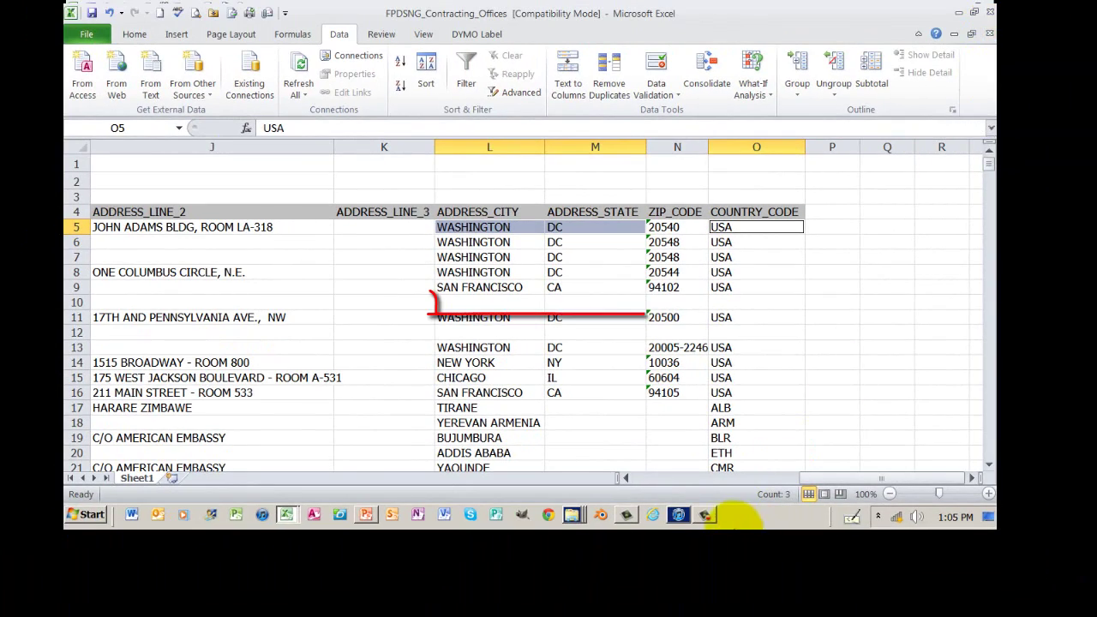
left_click(706, 515)
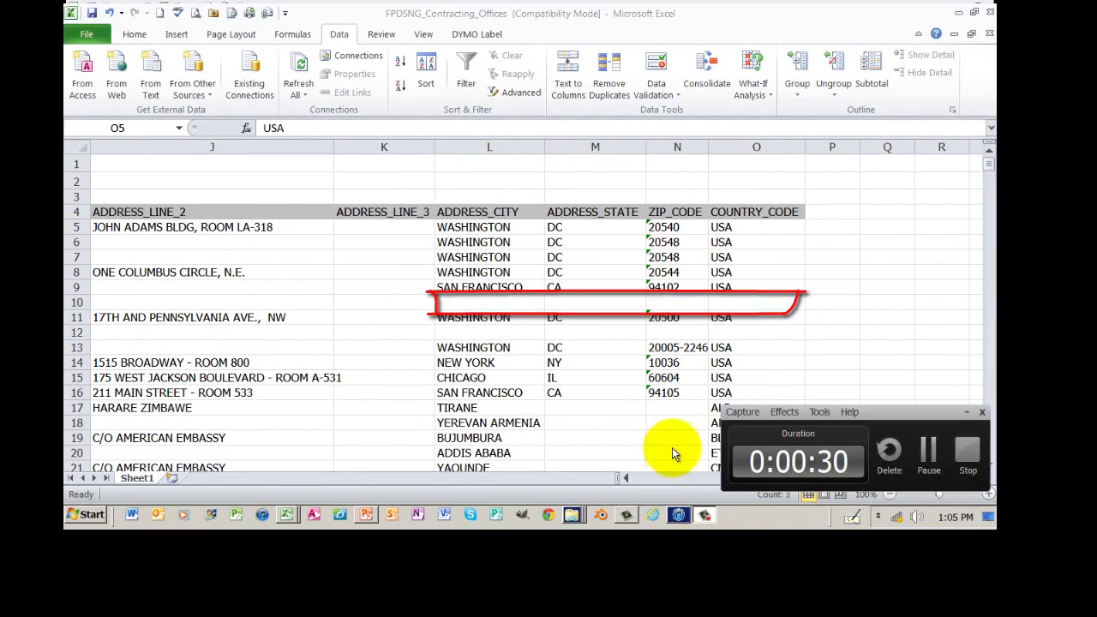
left_click(967, 458)
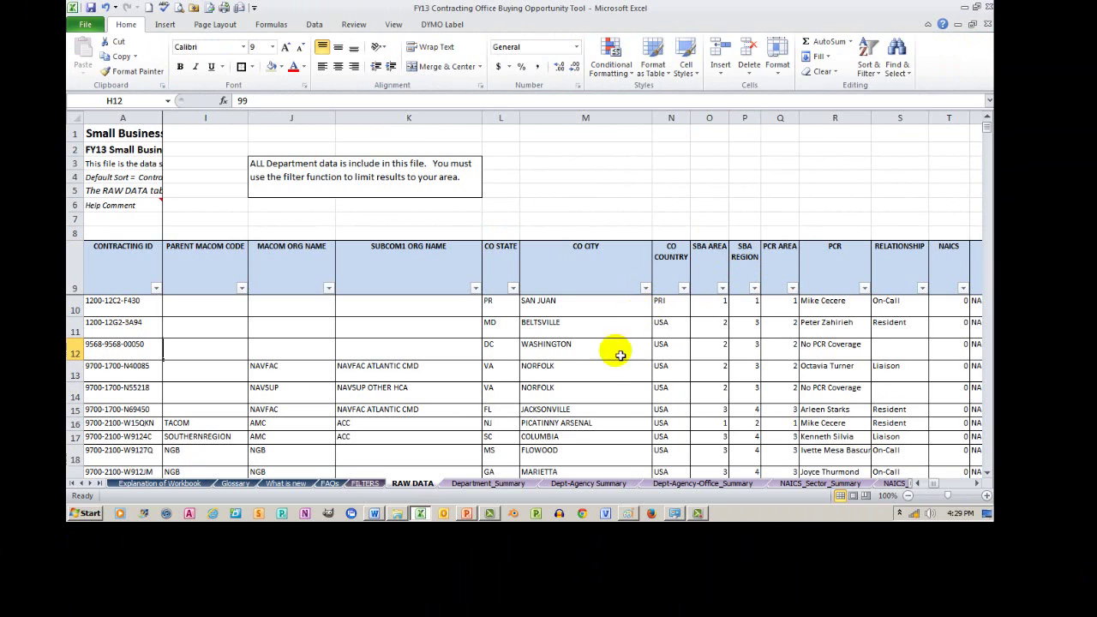
- Bring the SBA Area Region List sheet tab into view, and examine the RAW DATA columns from PCR AREA to NAICS SECTOR
left_click(99, 484)
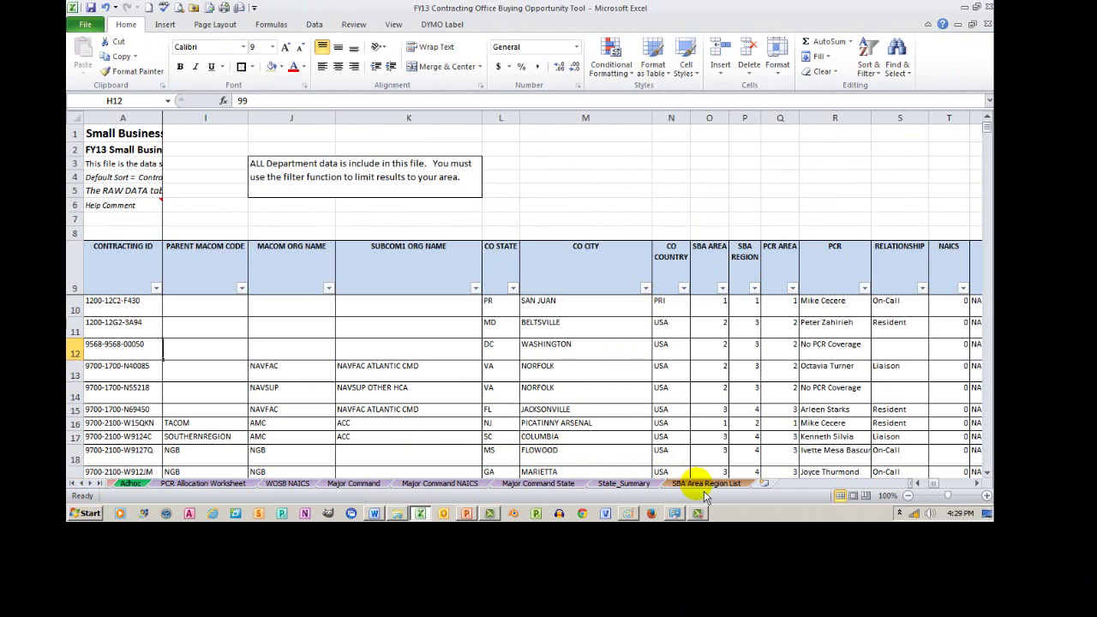
left_click(798, 265)
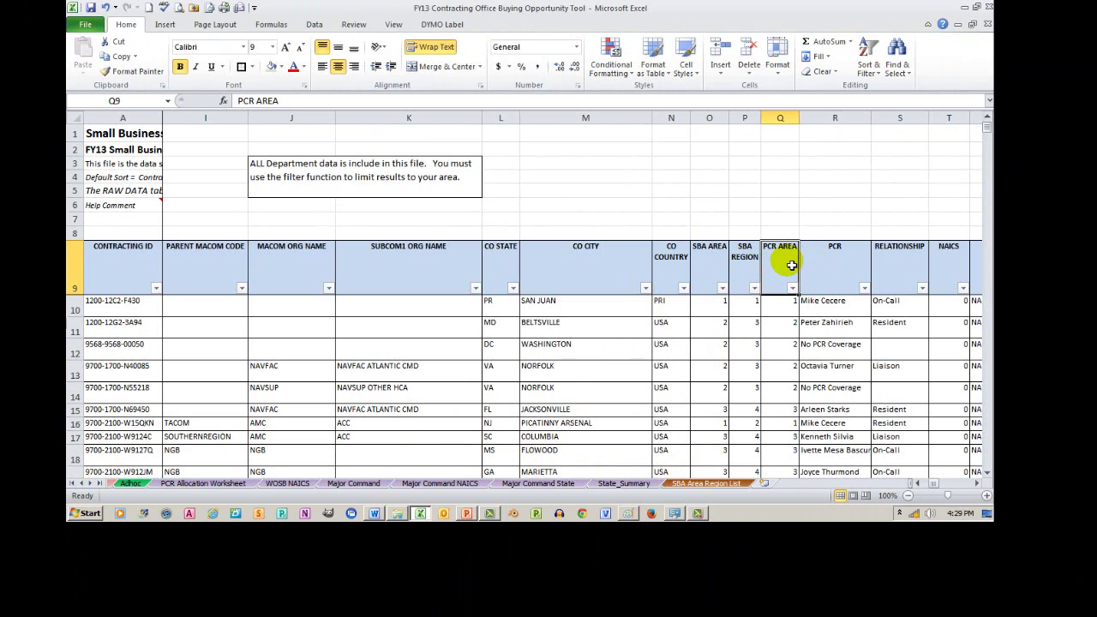
left_click(976, 482)
left_click(976, 482)
left_click(976, 483)
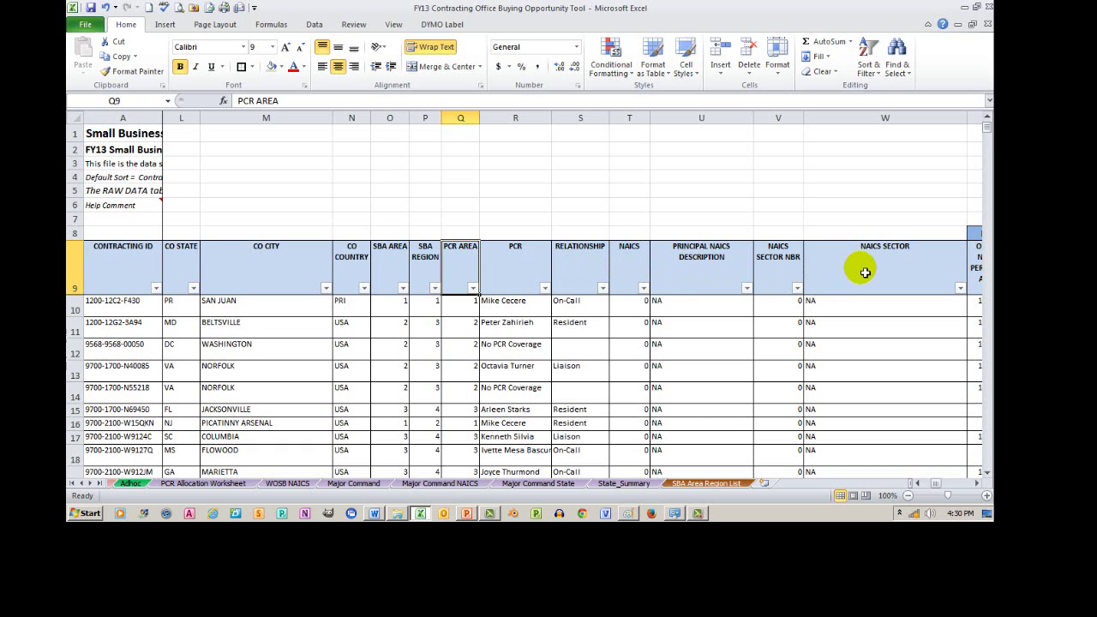
- Examine the FY13 SB% Achievement columns for office, department and GW NAICS performance
left_click(976, 483)
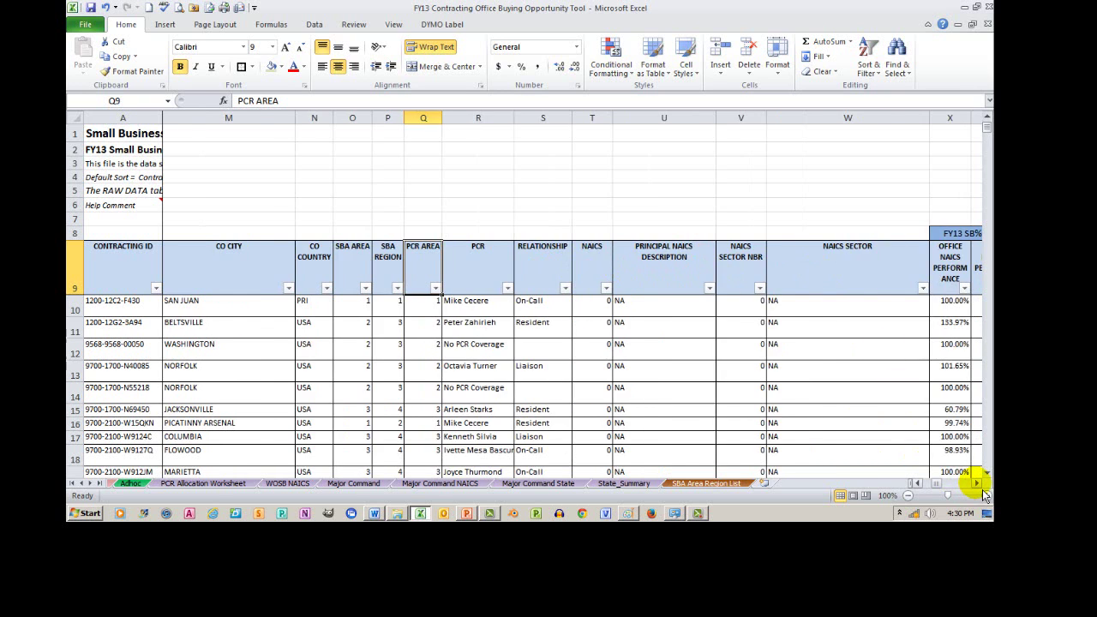
left_click(977, 484)
left_click(978, 484)
left_click(977, 484)
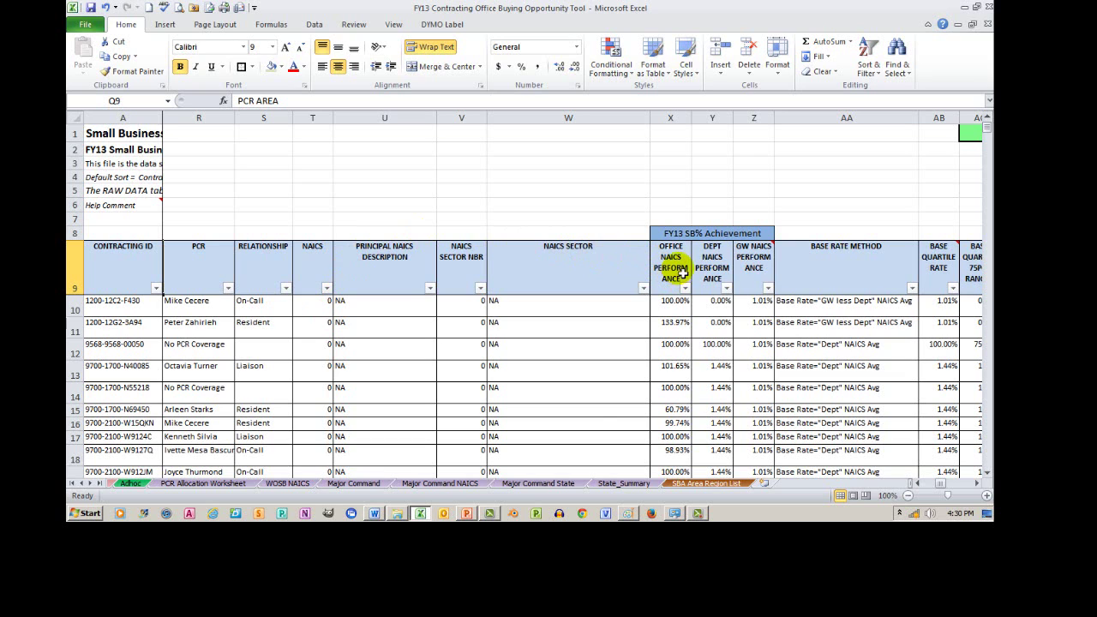
mouse_move(763, 282)
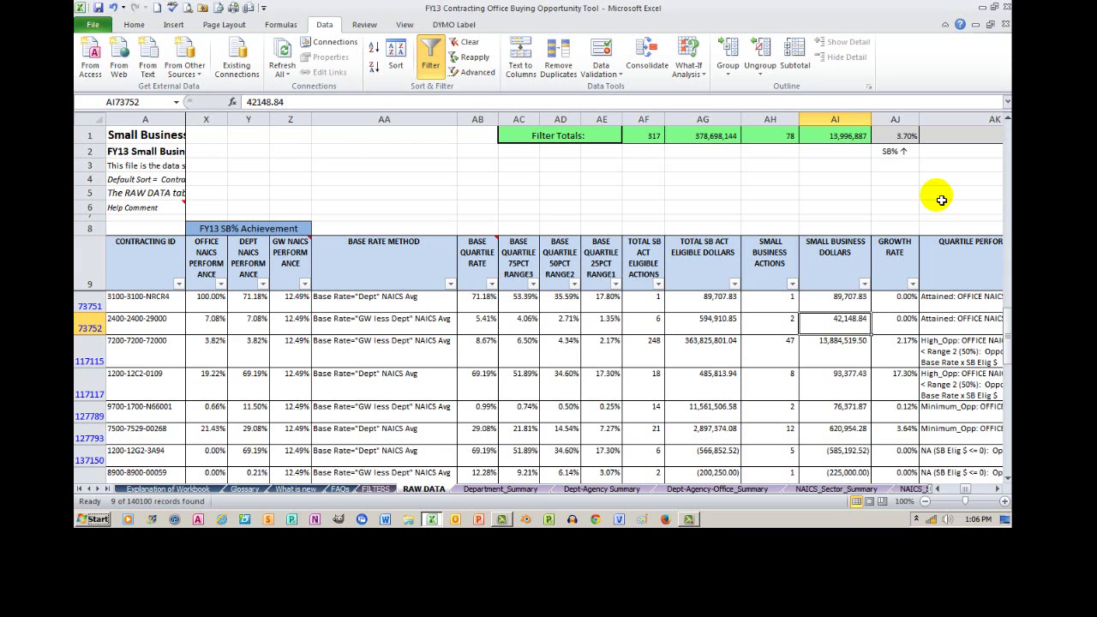
- Wrap the text in the whole QUARTILE PERFORMANCE LEVEL column so its full descriptions can be read
left_click(997, 489)
left_click(997, 489)
left_click(997, 490)
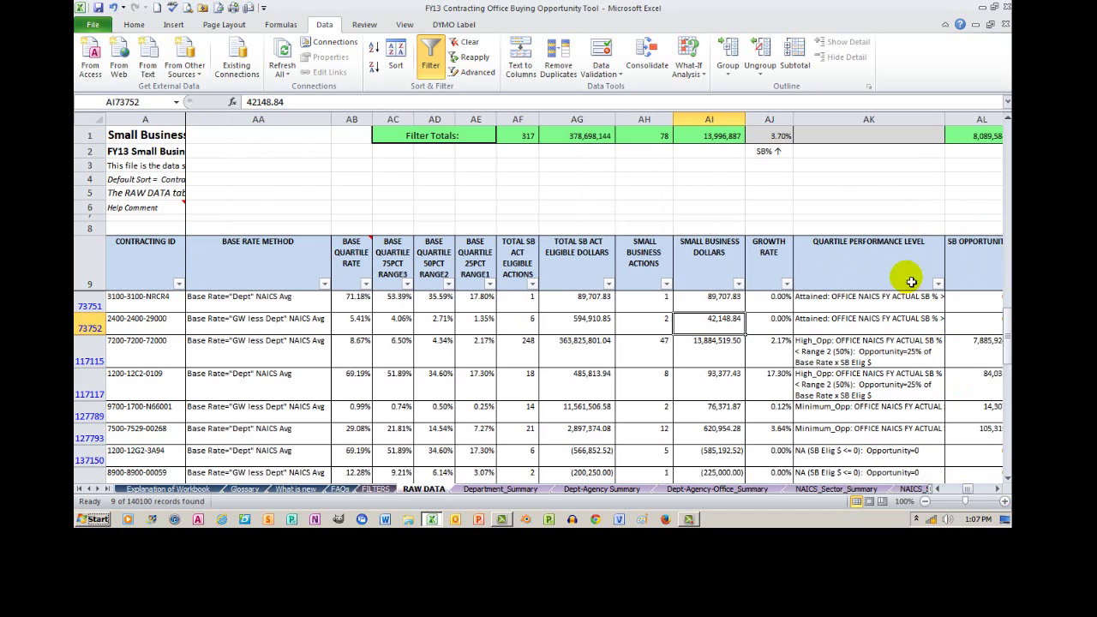
left_click(869, 120)
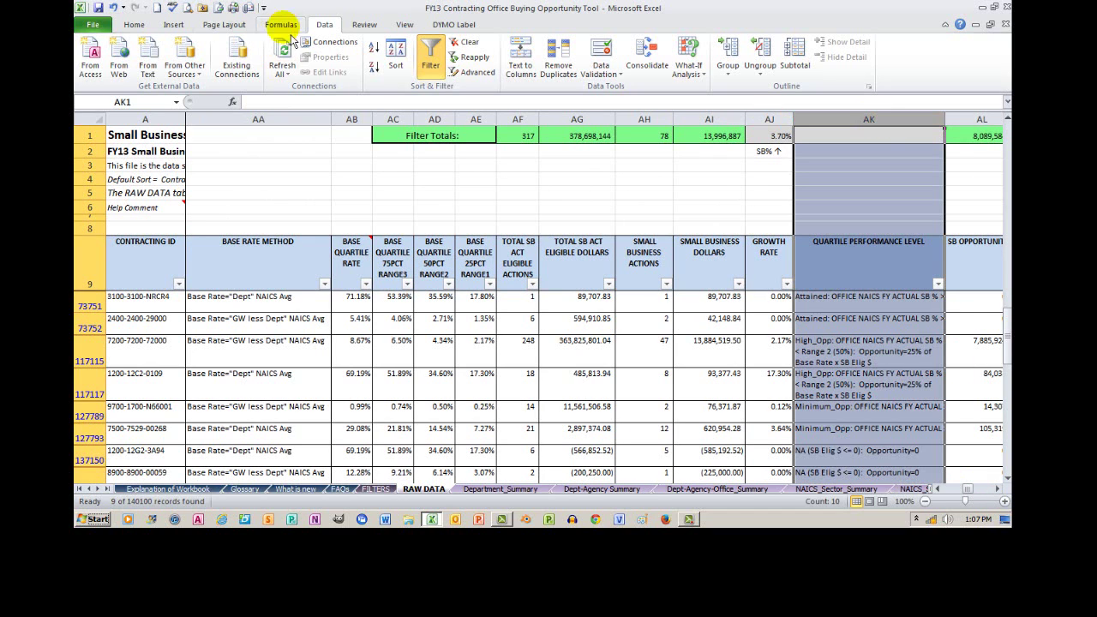
left_click(134, 24)
left_click(465, 49)
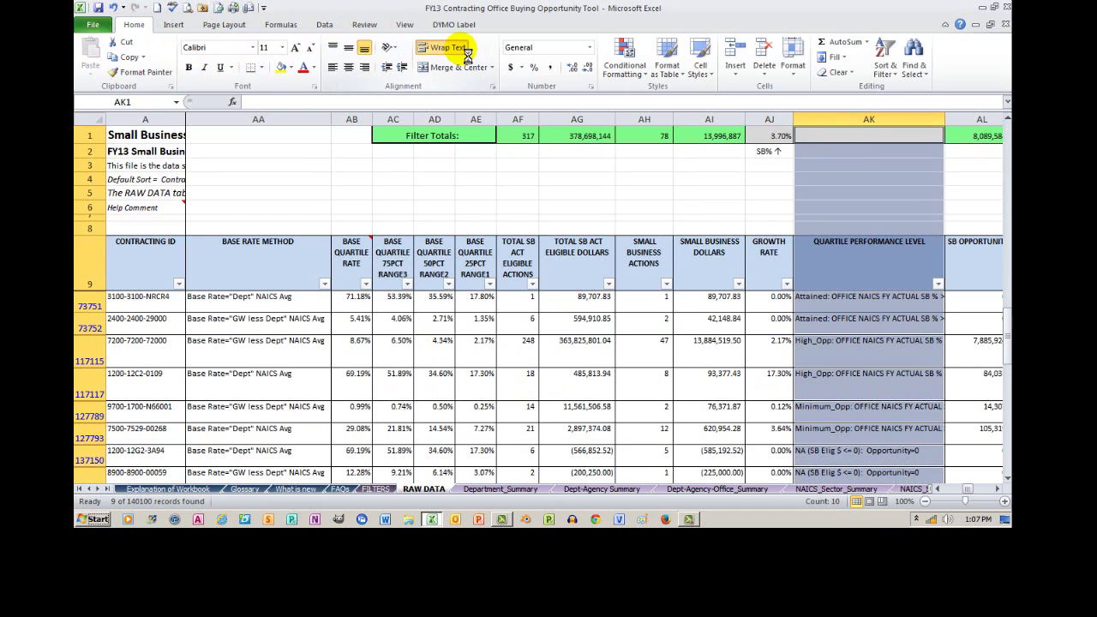
left_click(448, 47)
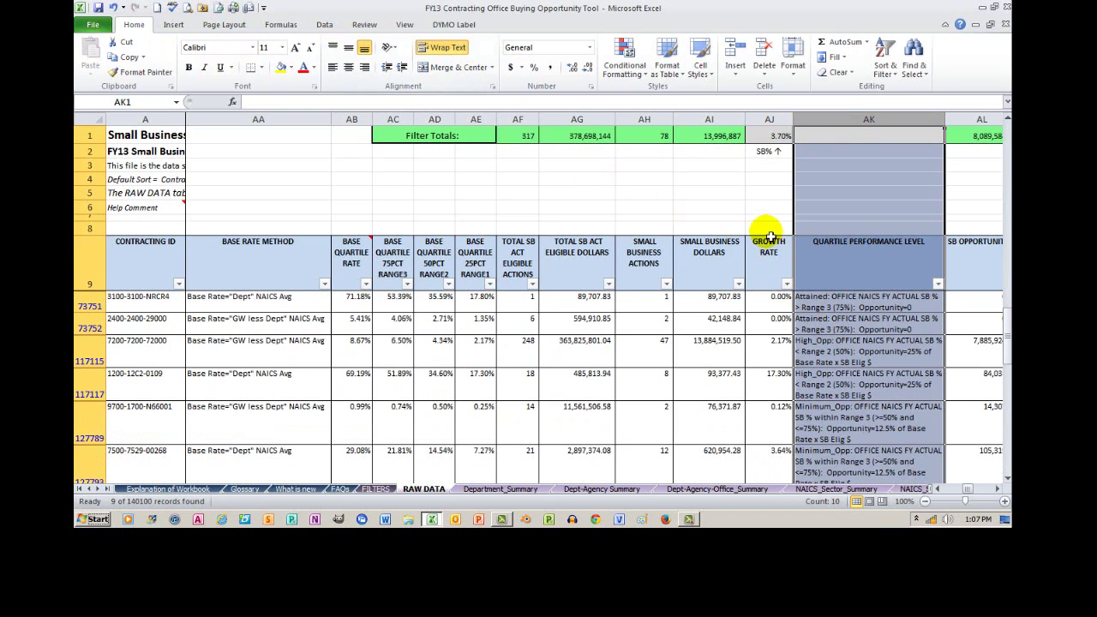
left_click(769, 208)
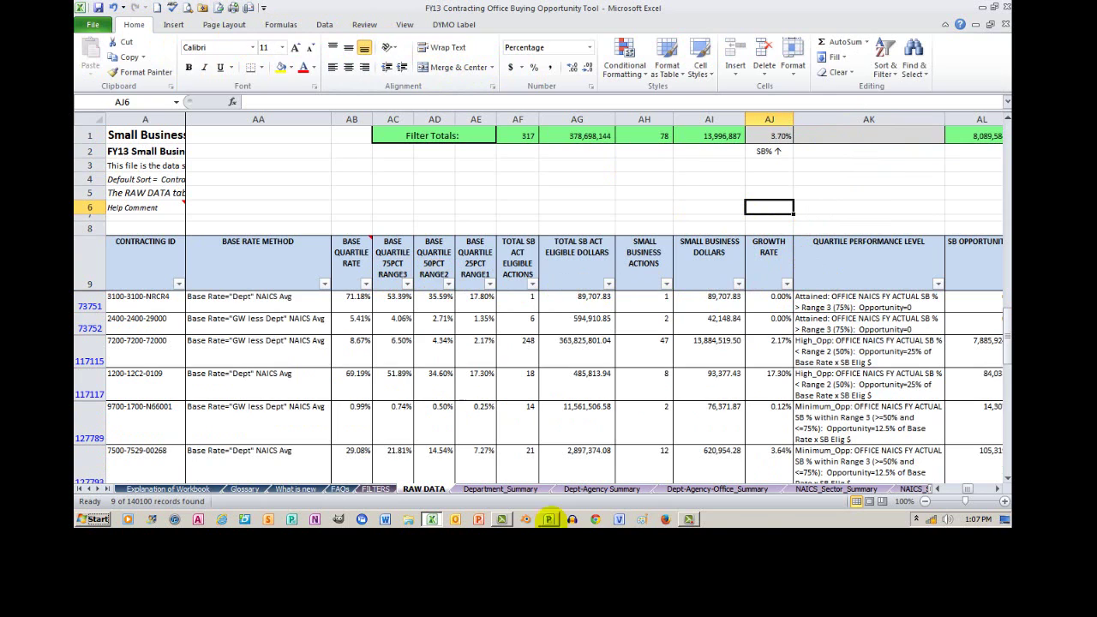
- Compare the FY13 SB% Achievement, base rate and quartile range columns with GROWTH RATE and QUARTILE PERFORMANCE LEVEL
left_click(940, 489)
left_click(940, 489)
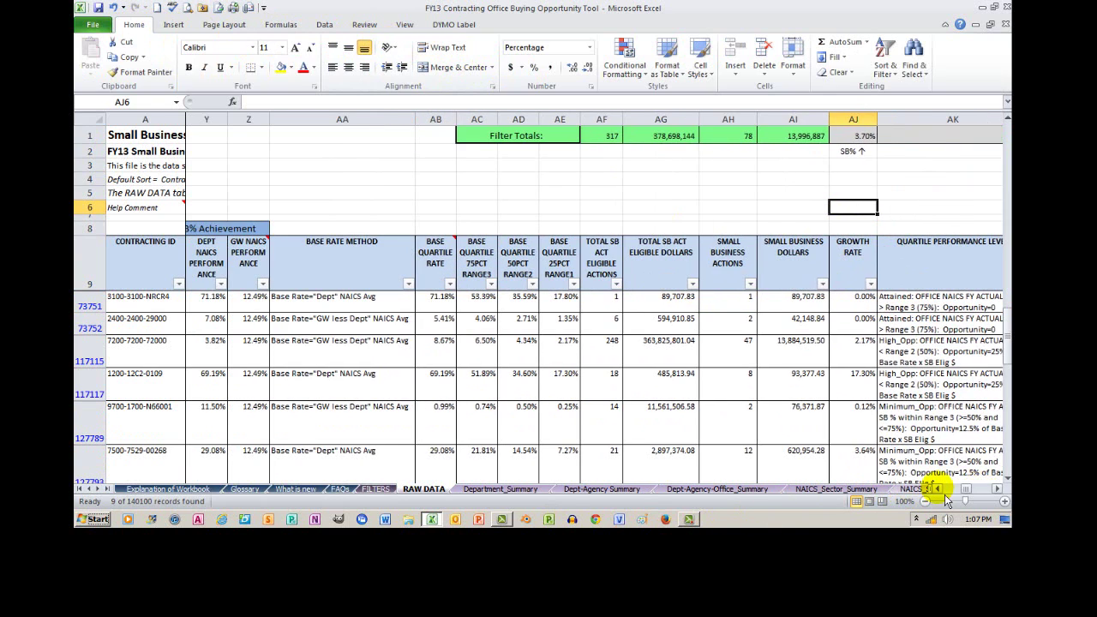
left_click(939, 490)
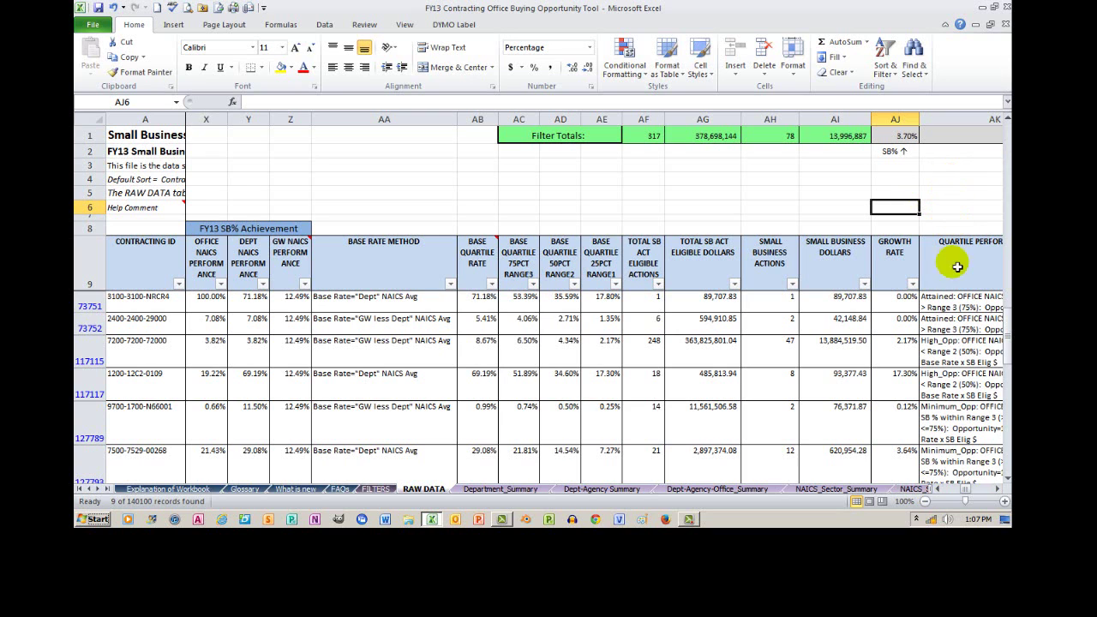
left_click(998, 493)
left_click(999, 493)
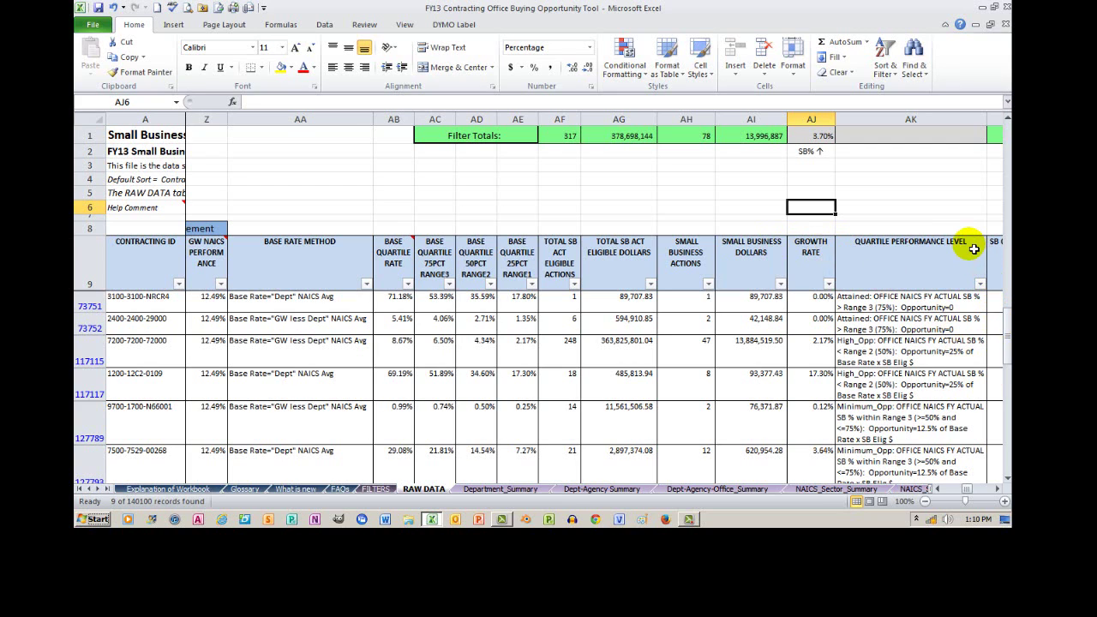
- Examine the SB OPPORTUNITY $ and SB POSSIBLE ACHIEVEMENT $ columns beside the quartile performance levels
left_click(997, 489)
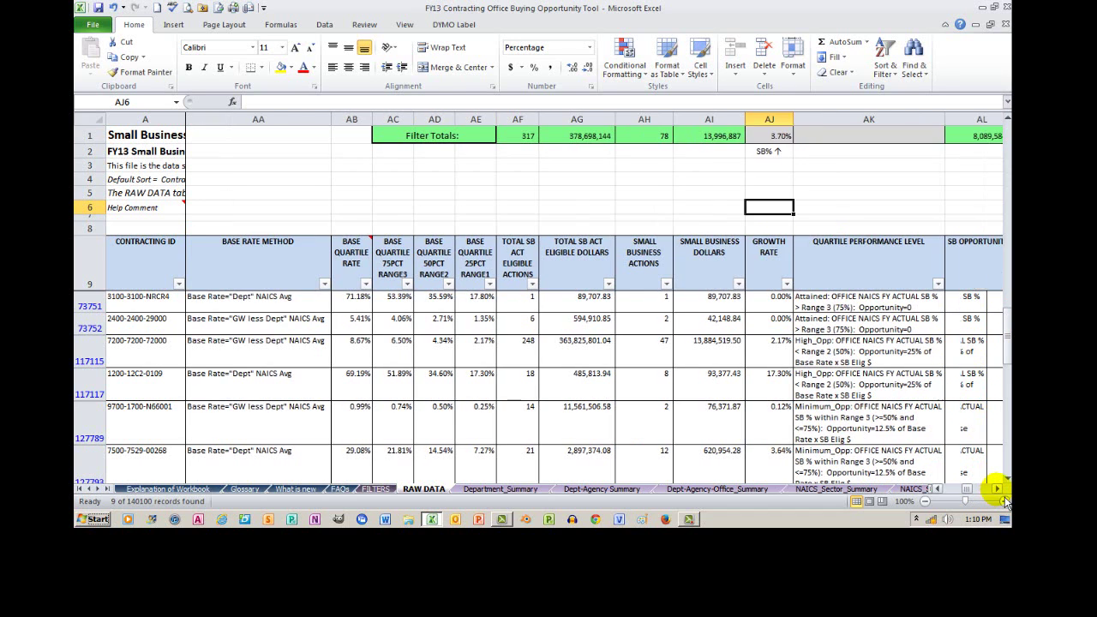
left_click(997, 488)
left_click(997, 489)
left_click(997, 489)
left_click(997, 488)
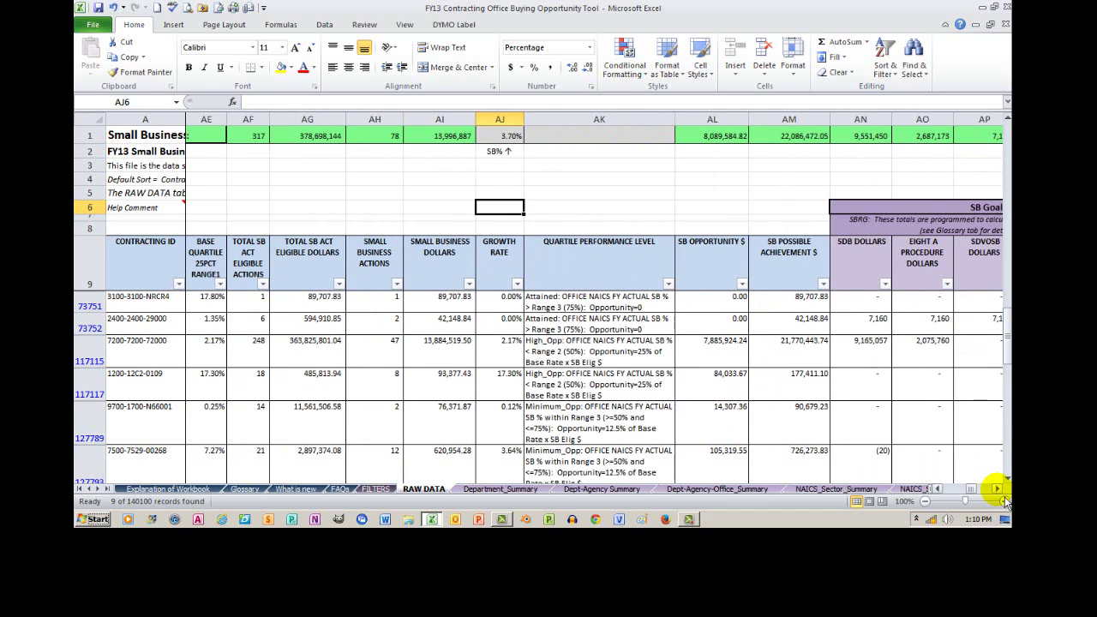
left_click(997, 489)
left_click(997, 488)
left_click(997, 488)
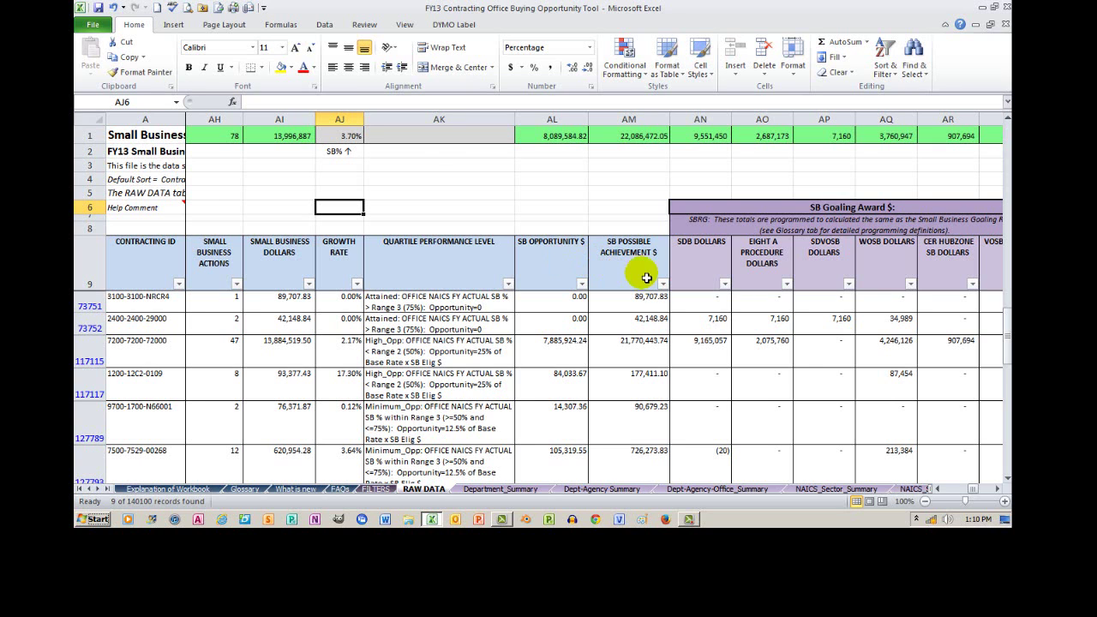
- Review the SB Goaling Award, Vendor Type Award and Set-Aside Award column groups and the WOSB or EDWOSB NAICS Code column
left_click(997, 489)
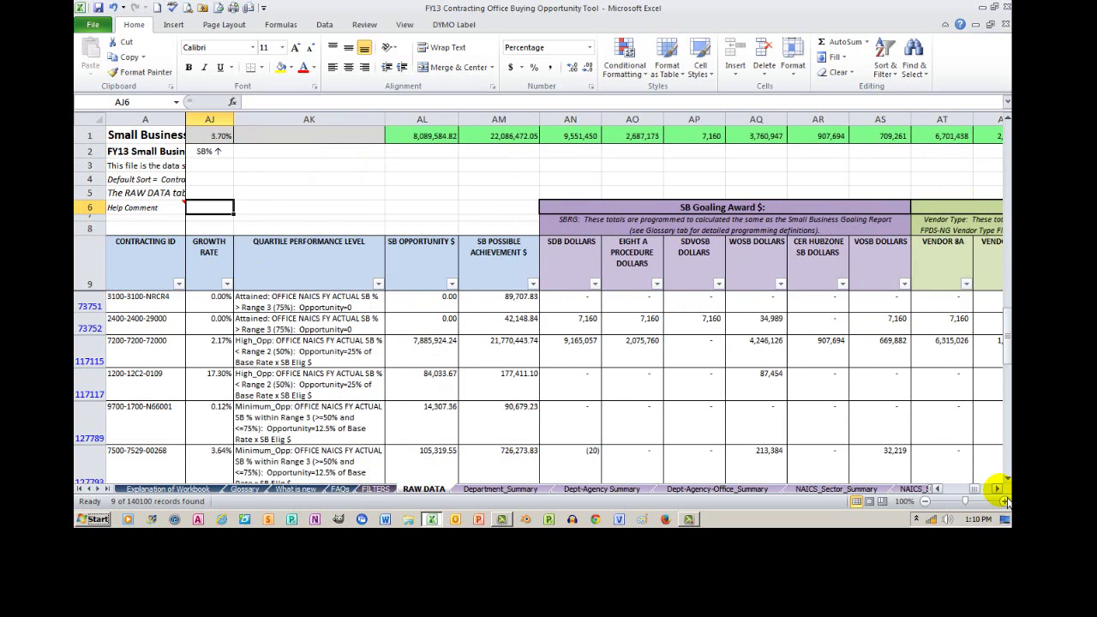
left_click(997, 489)
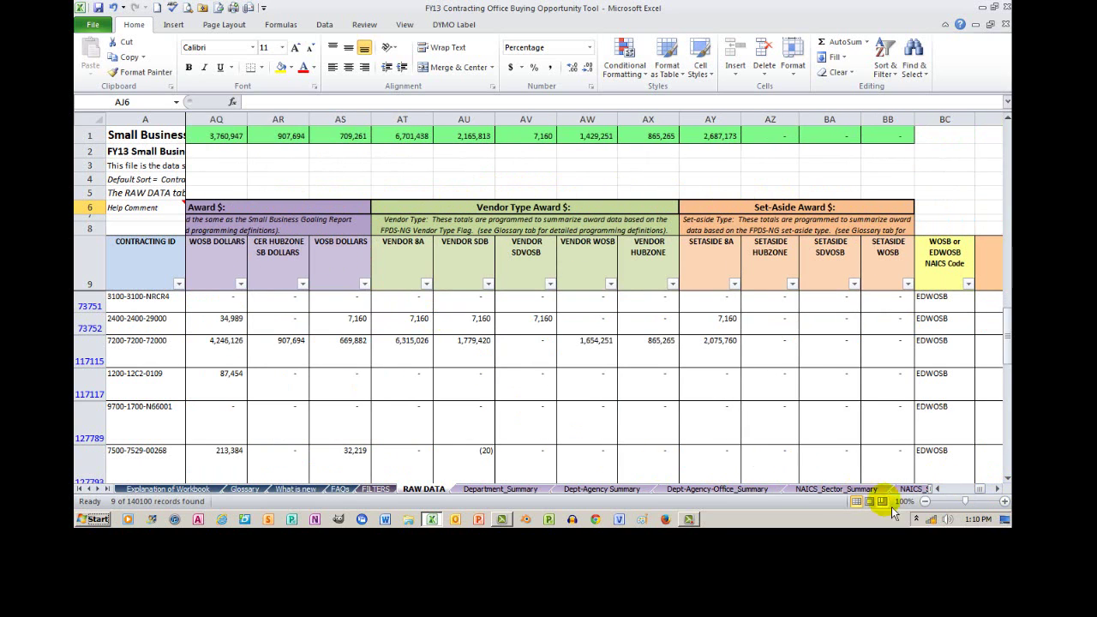
left_click(938, 489)
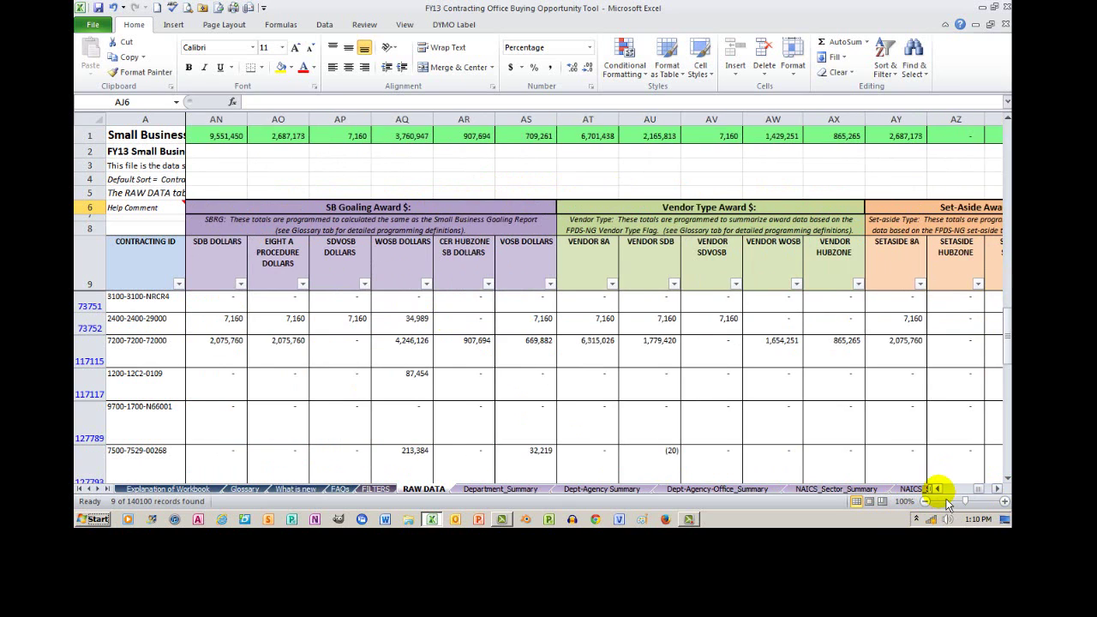
left_click(938, 488)
left_click(937, 489)
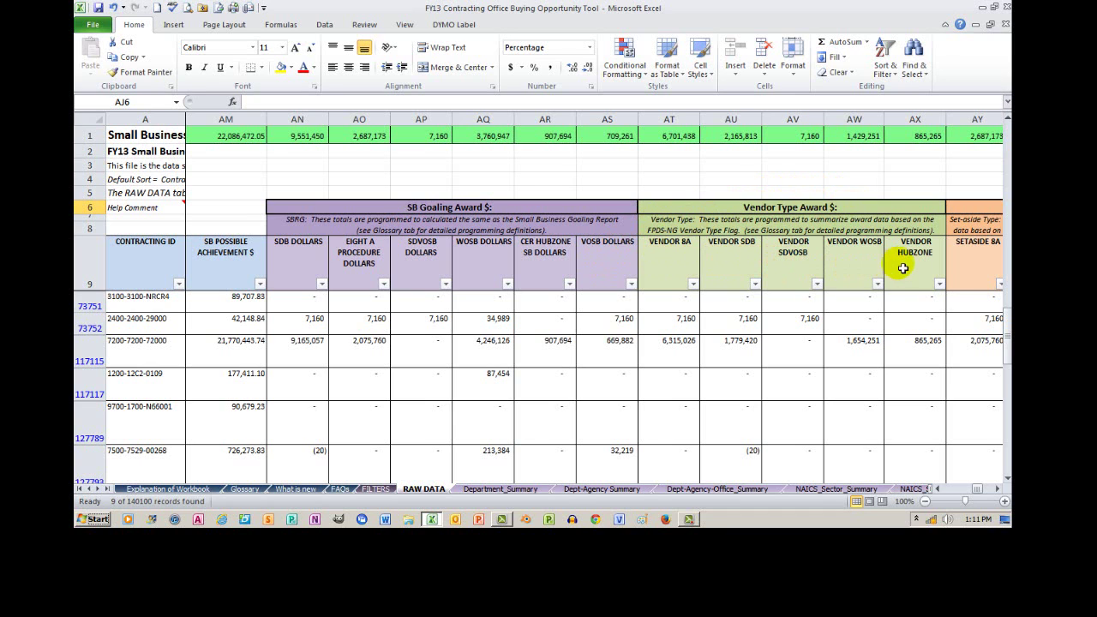
left_click(997, 489)
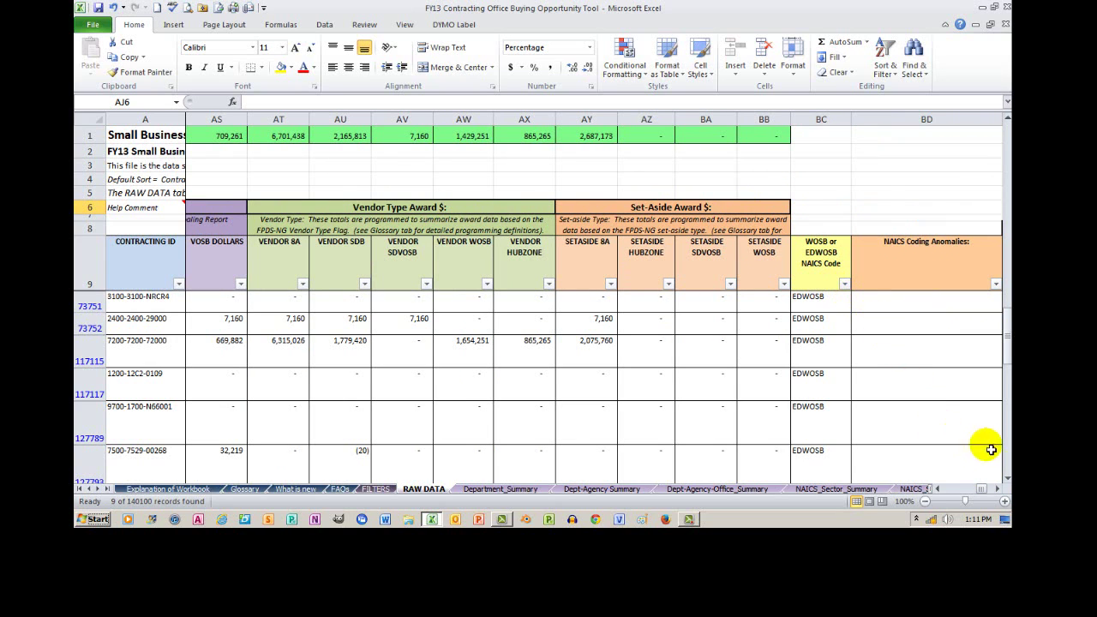
- Select the NAICS Coding Anomalies header and examine it together with the Rankings columns
left_click_drag(1005, 344, 1003, 369)
left_click_drag(1008, 435, 1007, 129)
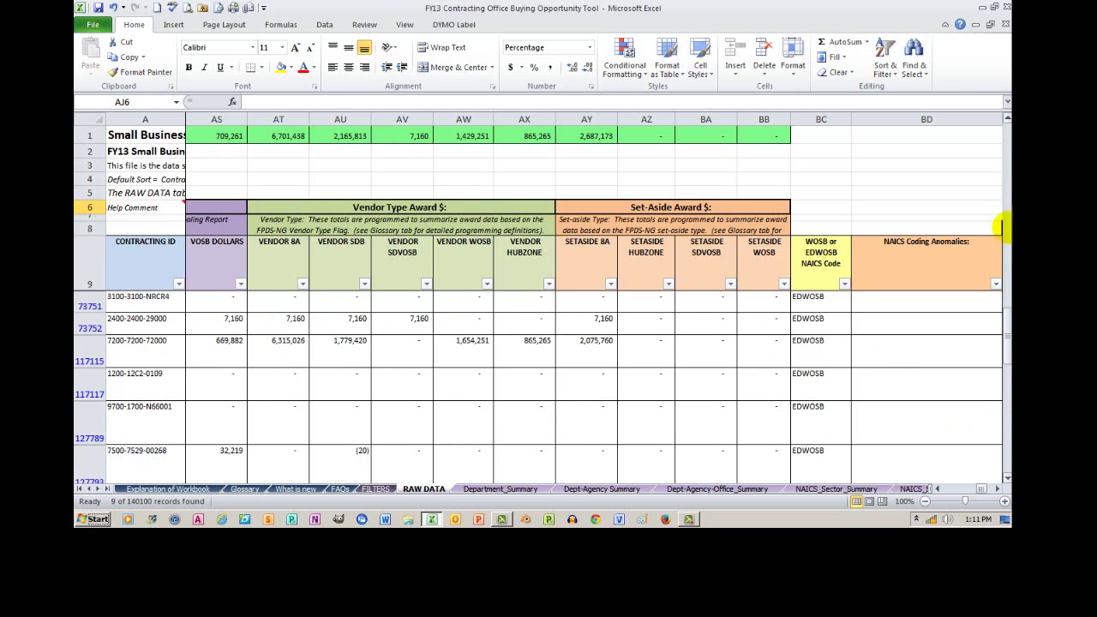
left_click(997, 489)
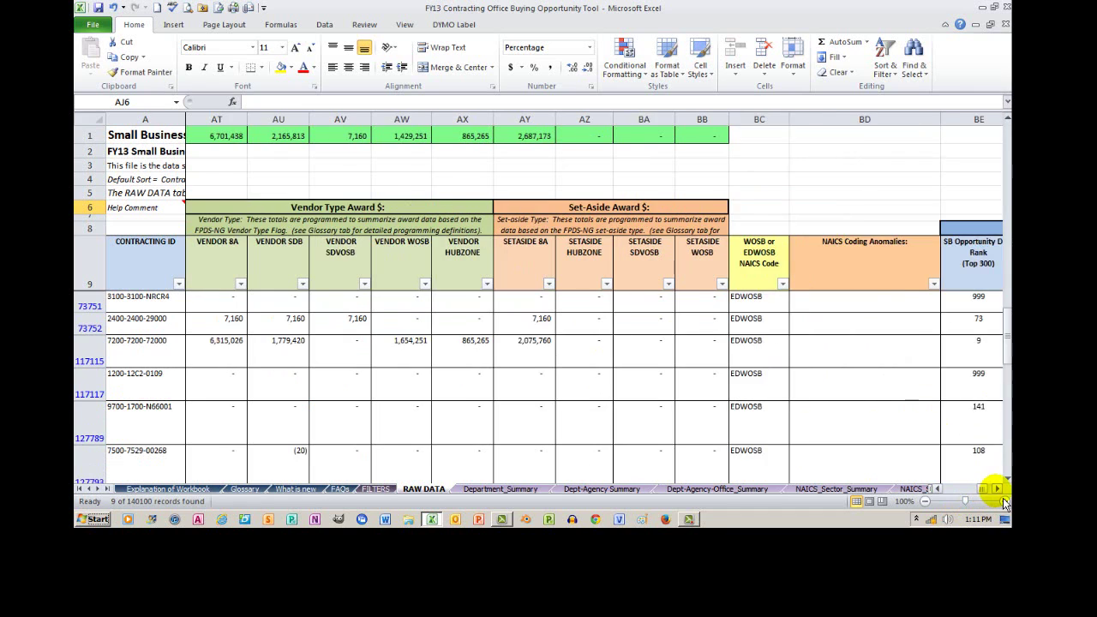
left_click(997, 490)
left_click(997, 490)
left_click(997, 489)
left_click(997, 490)
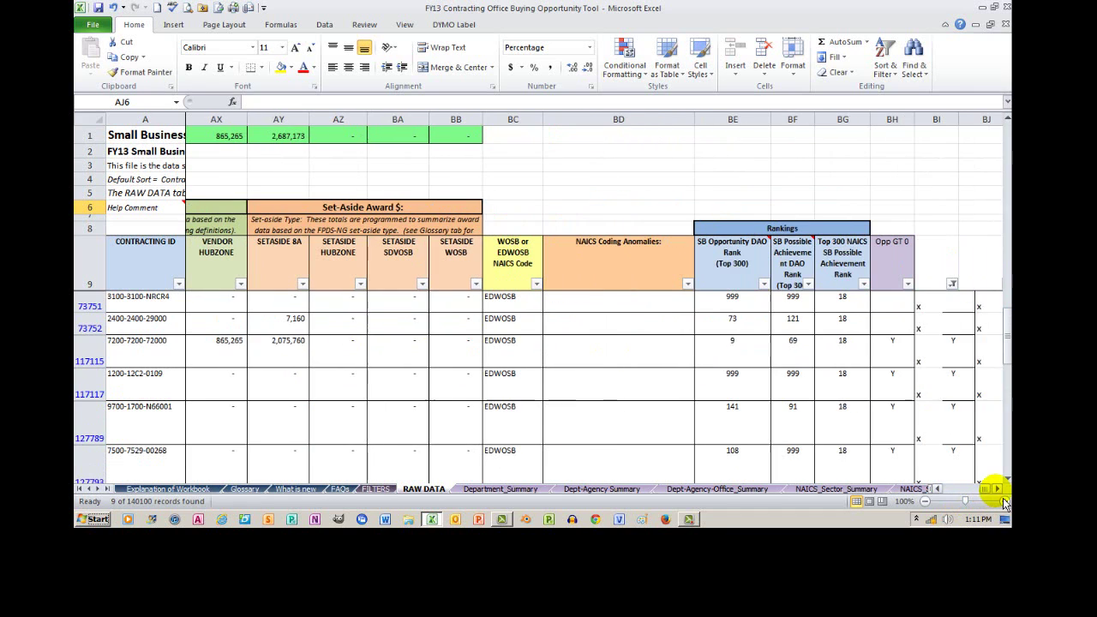
left_click(607, 253)
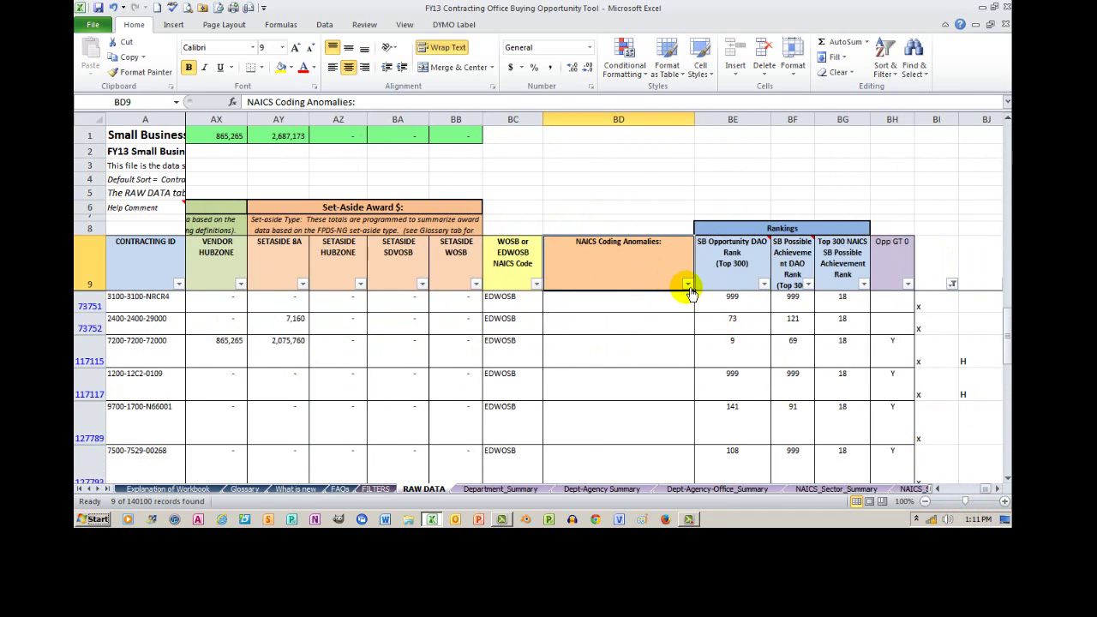
left_click_drag(1007, 351, 1008, 138)
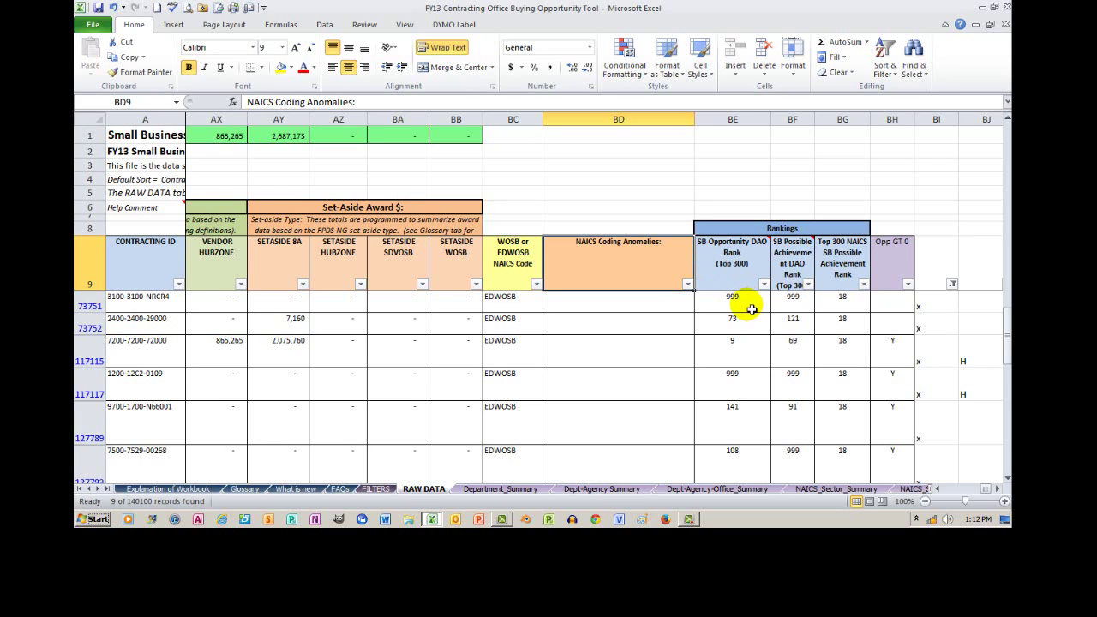
- Return to the opportunity columns and select the SB OPPORTUNITY $ header
left_click(939, 488)
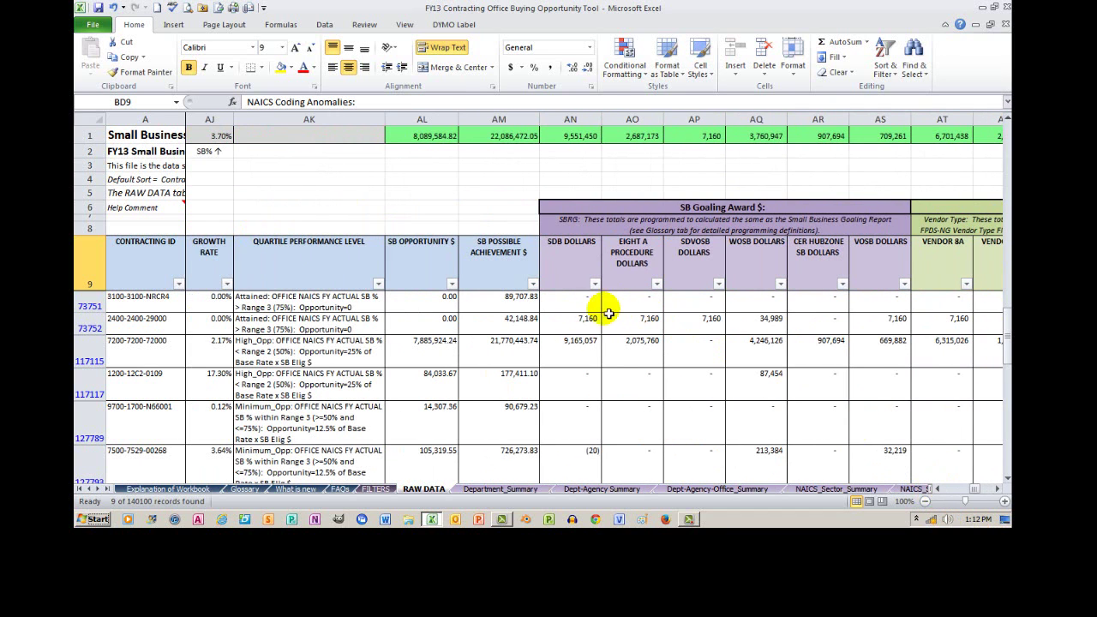
left_click(421, 266)
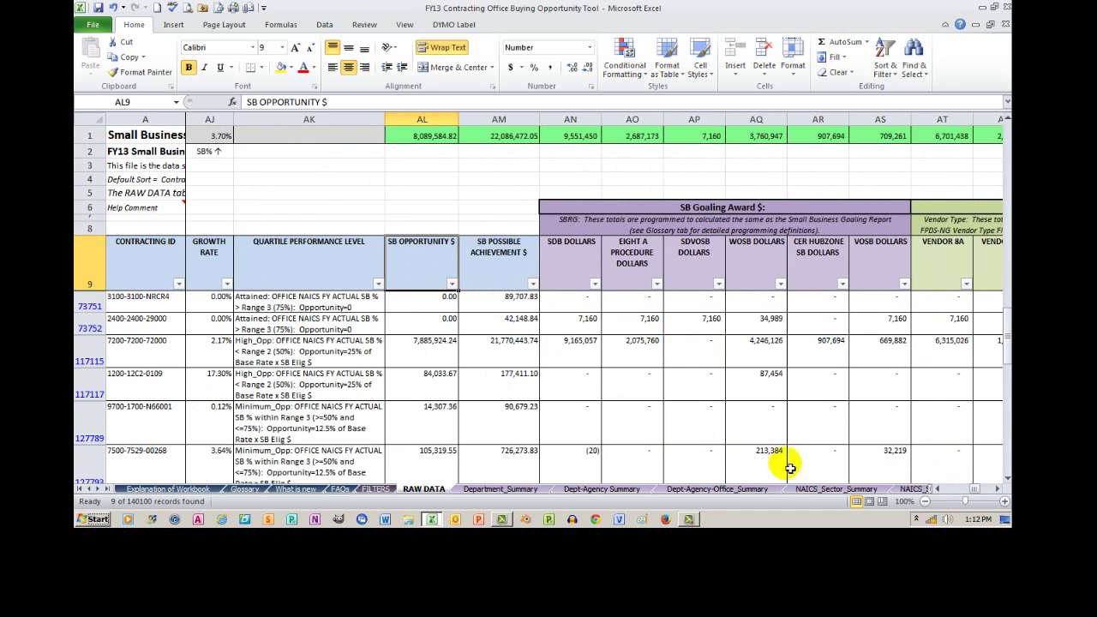
- Check the Rankings columns against the opportunity columns and select the SB POSSIBLE ACHIEVEMENT $ header
left_click_drag(998, 490, 998, 489)
mouse_move(857, 253)
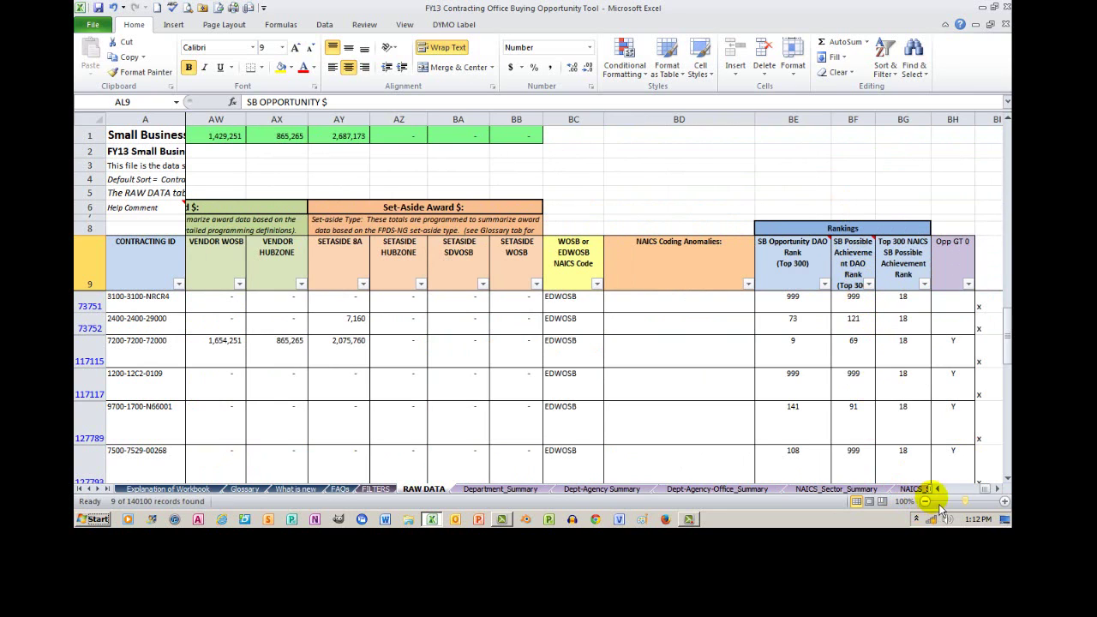
left_click_drag(938, 489, 938, 489)
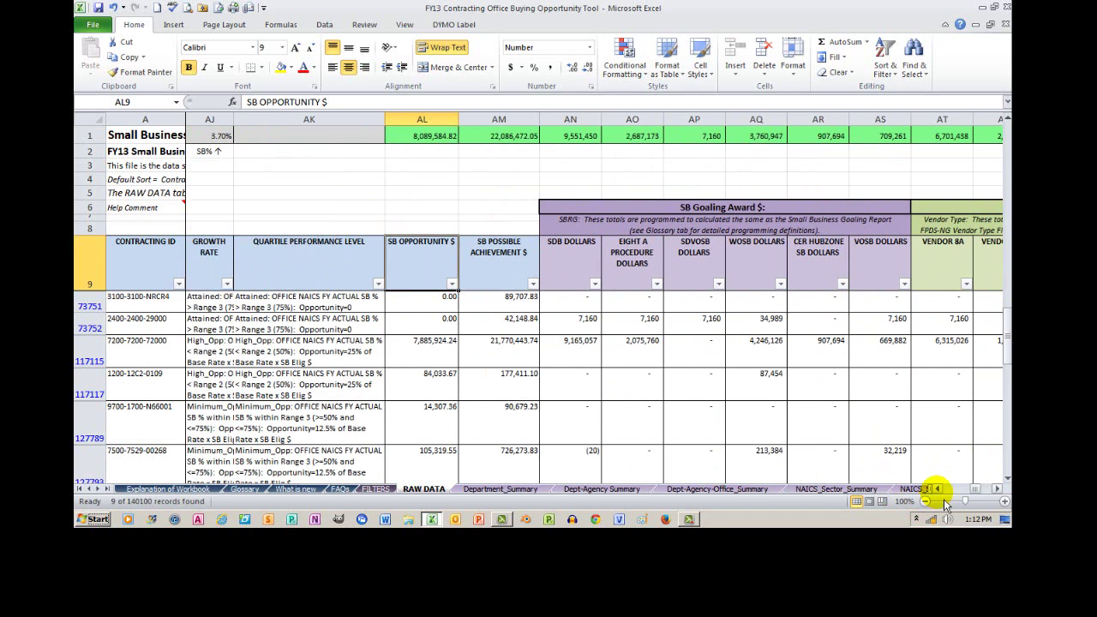
left_click(508, 272)
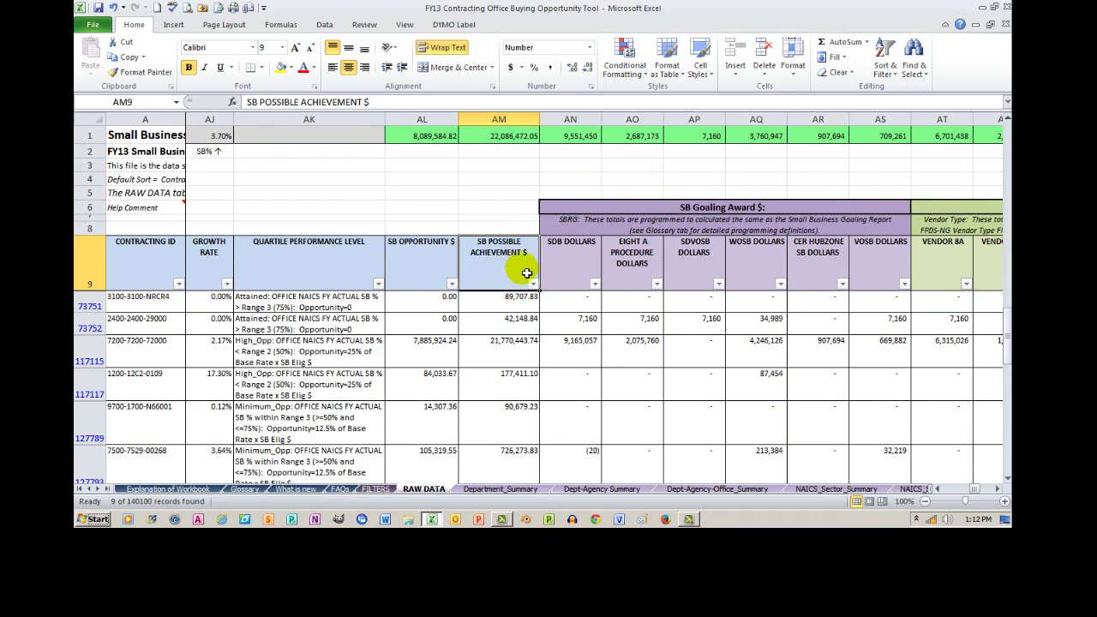
- Examine the three Rankings columns and the Opp GT 0 column at the end of the RAW DATA sheet
left_click(998, 492)
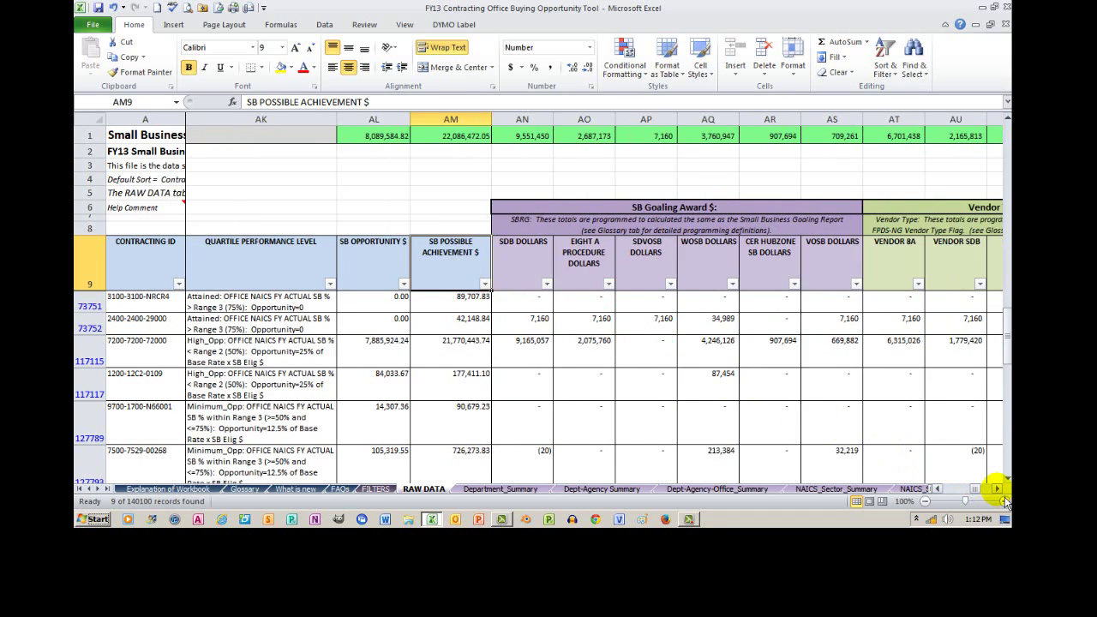
left_click(999, 490)
left_click(999, 490)
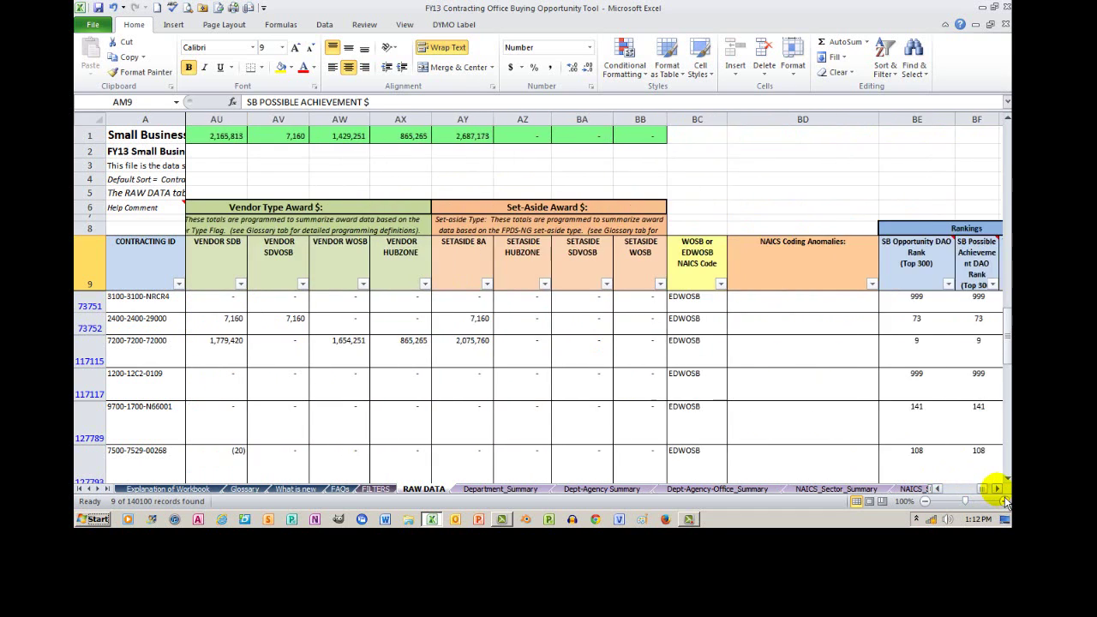
left_click(998, 490)
left_click(999, 490)
left_click(999, 490)
left_click(999, 491)
left_click(998, 491)
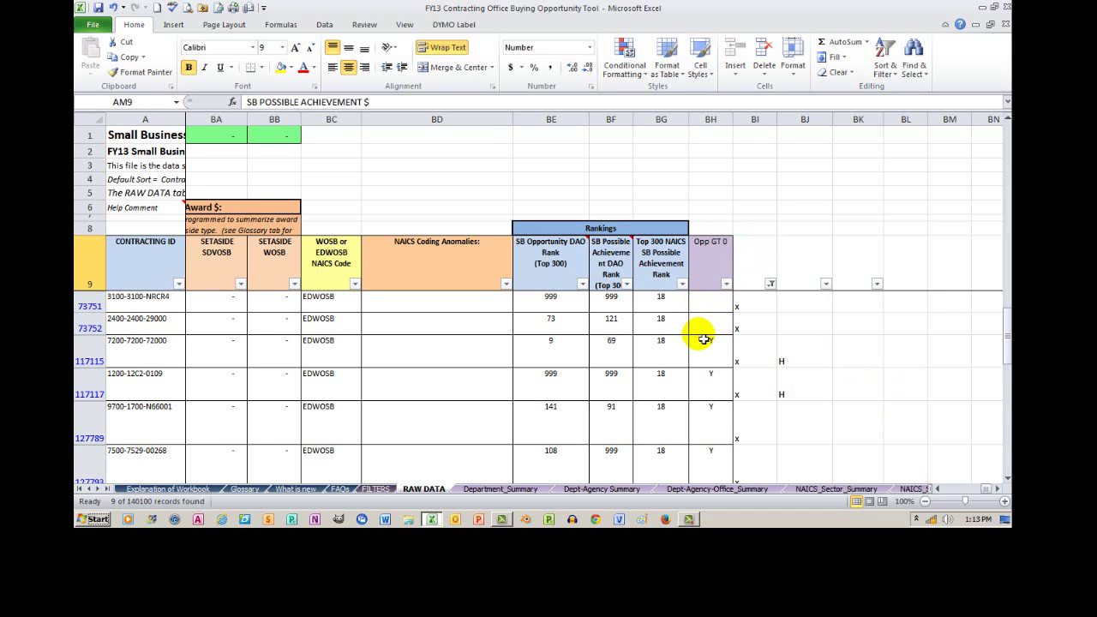
- Compare the Opp GT 0 flags with the SB OPPORTUNITY $ amounts and quartile performance levels
left_click(937, 489)
left_click_drag(943, 496, 943, 496)
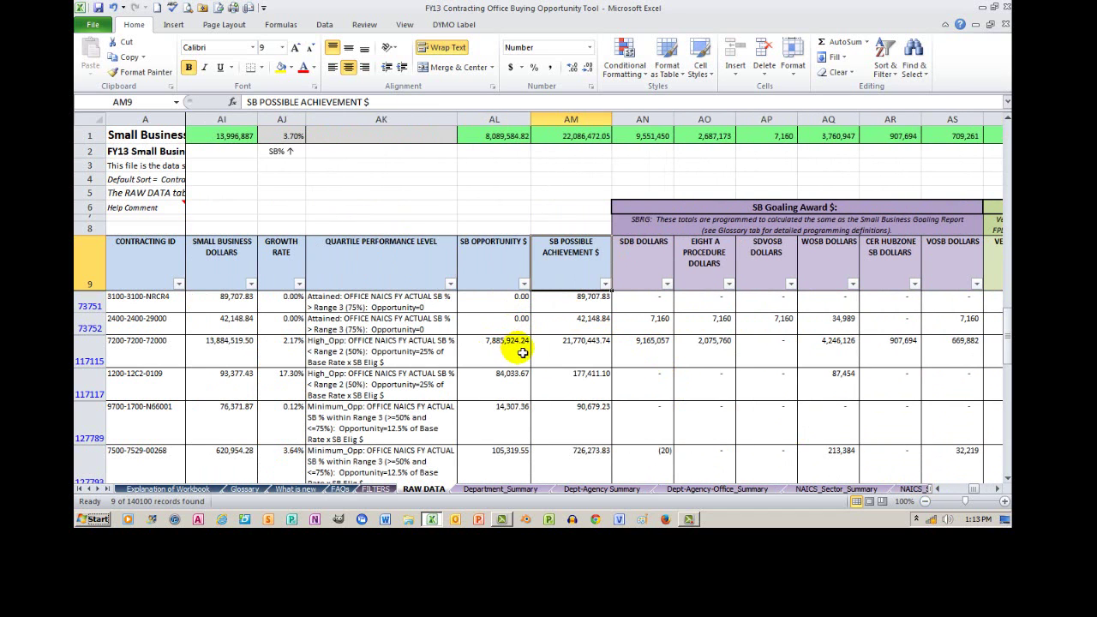
left_click(997, 489)
left_click(997, 489)
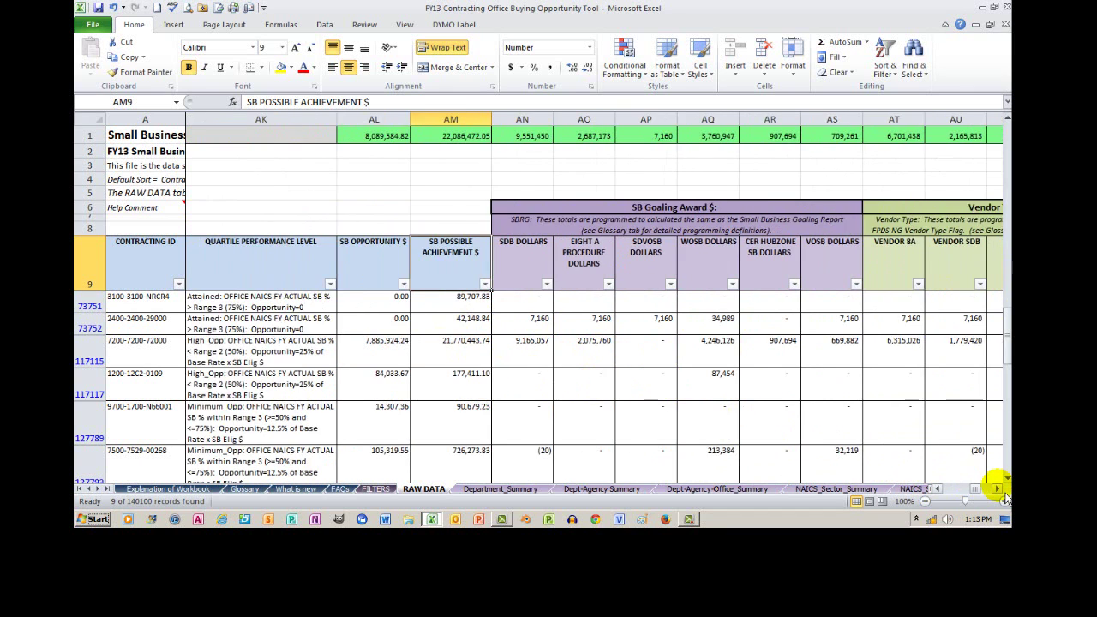
left_click_drag(997, 489, 997, 489)
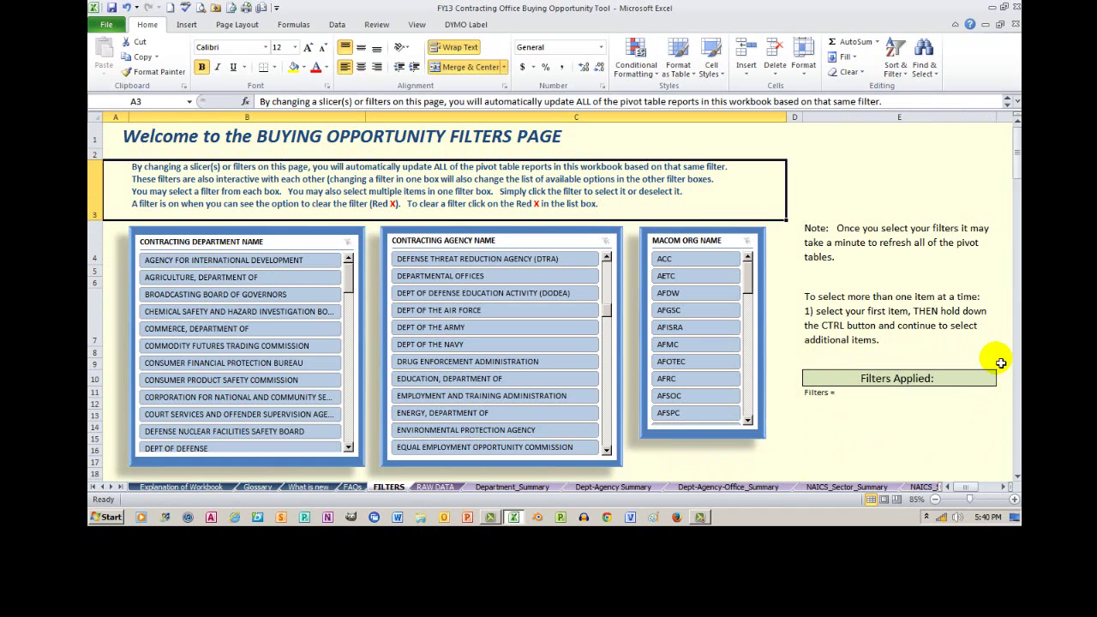
- Filter the reports to the DEPT OF DEFENSE contracting department on the FILTERS sheet and view the Dept-Agency-Office_Summary report
mouse_move(1016, 159)
left_mouse_down()
mouse_move(1016, 176)
mouse_move(1016, 159)
left_mouse_up()
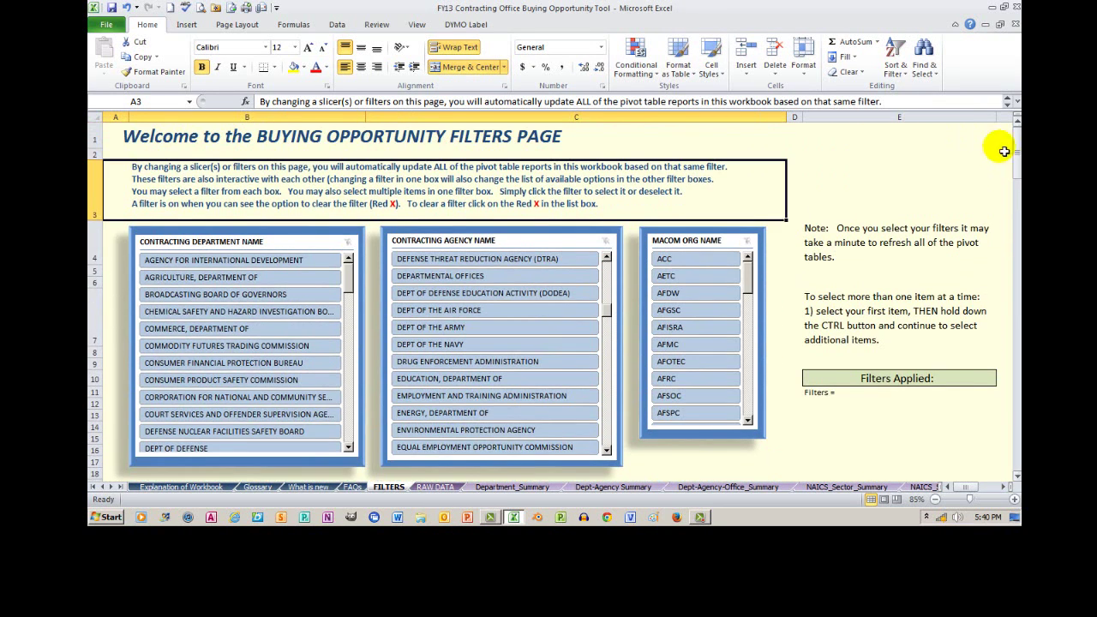
left_click(349, 448)
left_click(349, 448)
left_click(349, 448)
left_click(349, 448)
left_click(349, 448)
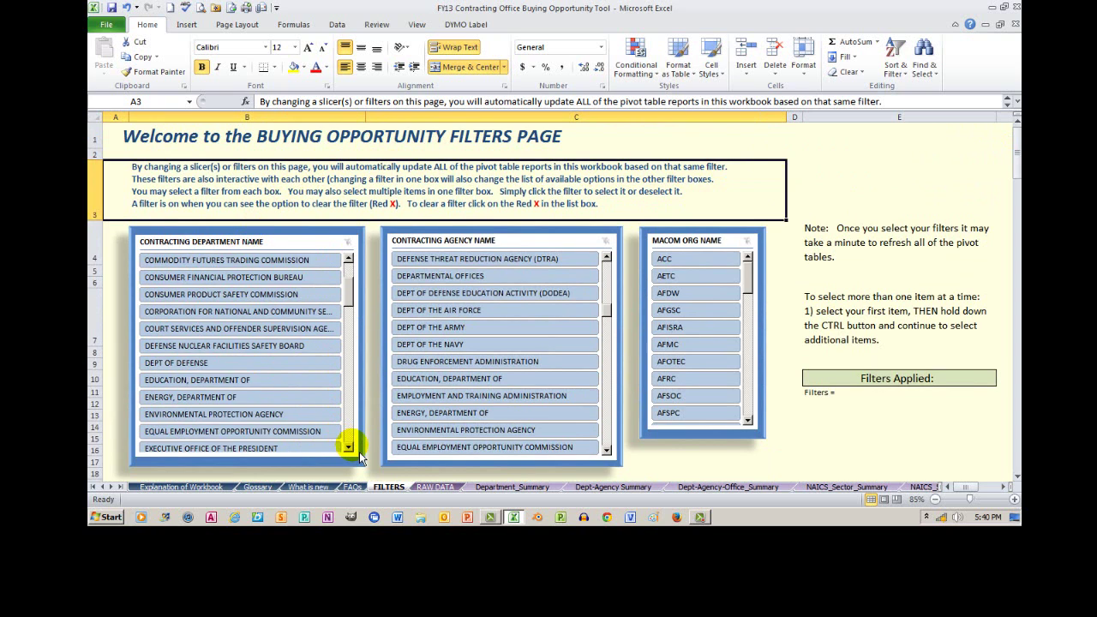
left_click(349, 448)
left_click(349, 448)
left_click(247, 327)
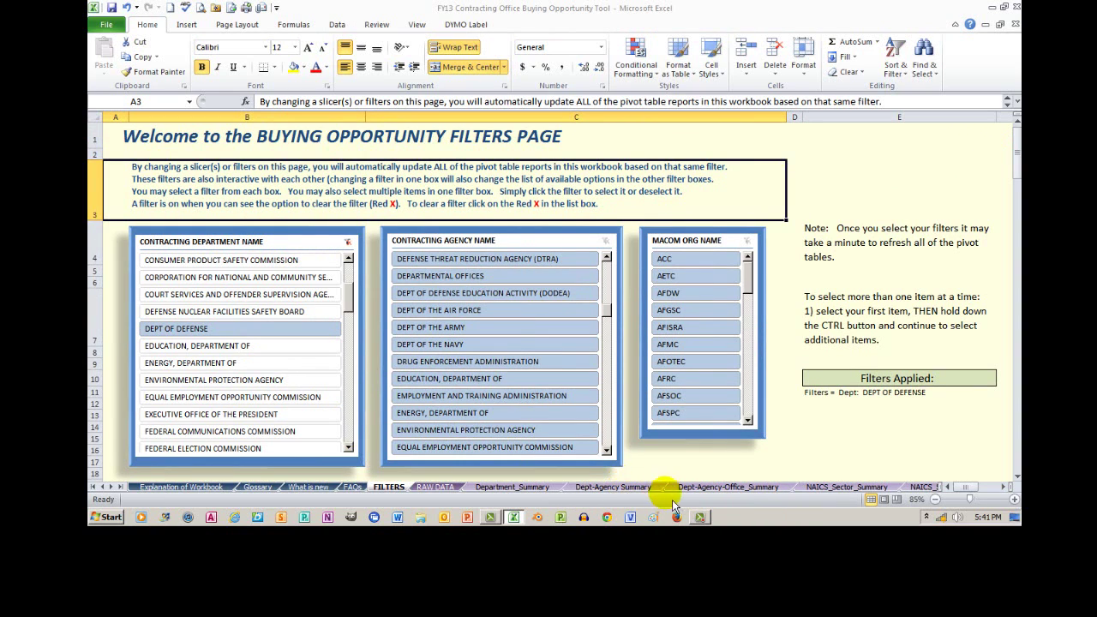
left_click(729, 487)
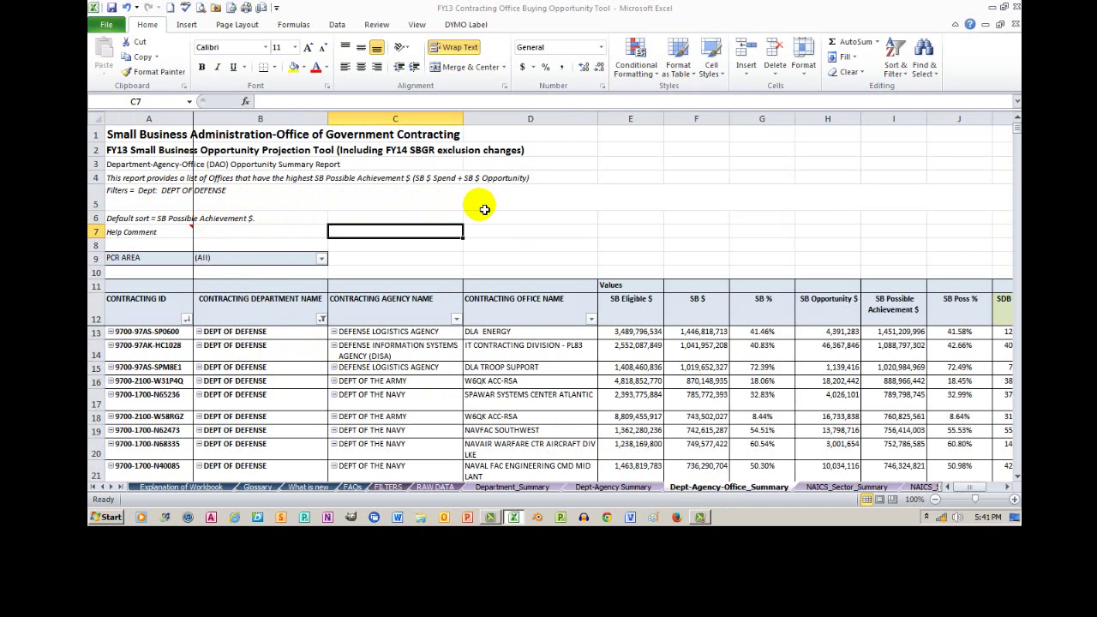
- Filter the contracting agencies to DEPT OF THE AIR FORCE, DEPT OF THE ARMY and DEPT OF THE NAVY and review Dept-Agency-Office_Summary
left_click(399, 492)
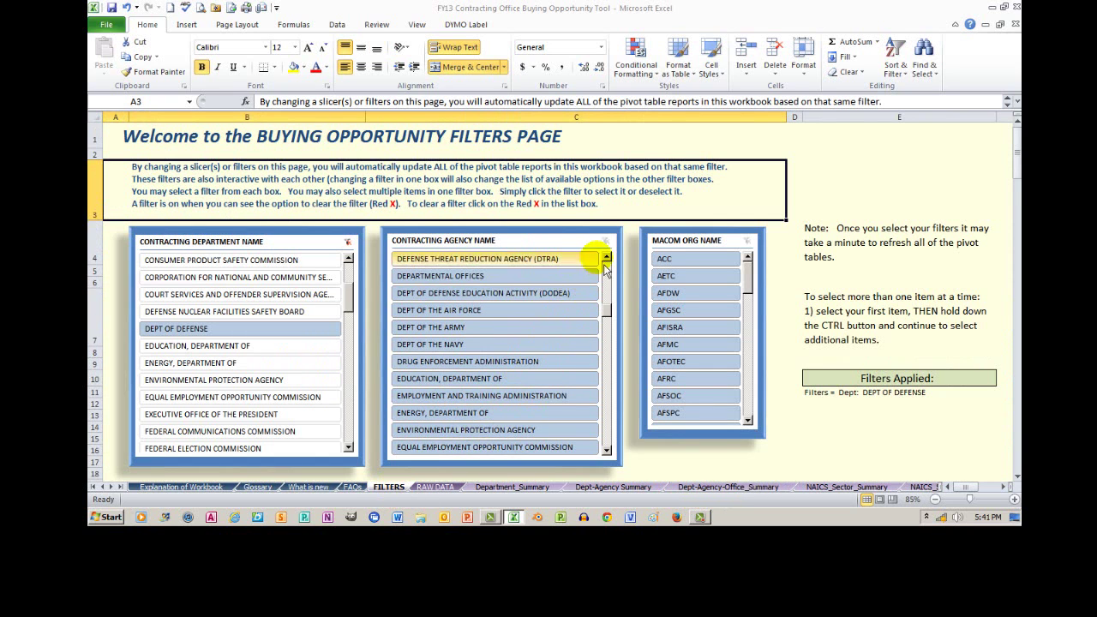
left_click(507, 314)
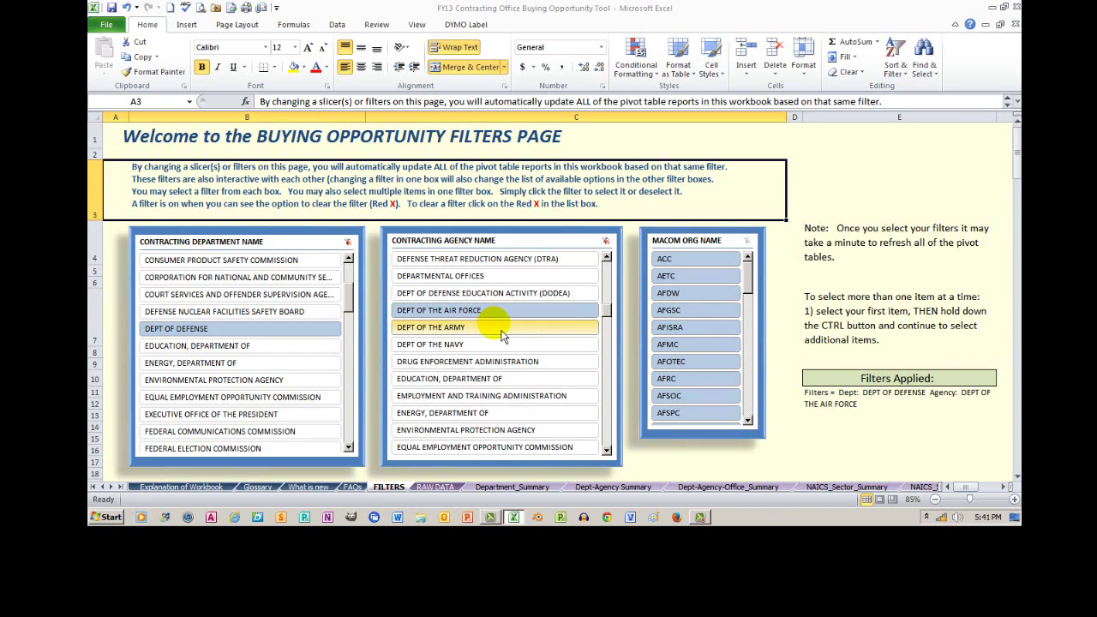
left_click(502, 334)
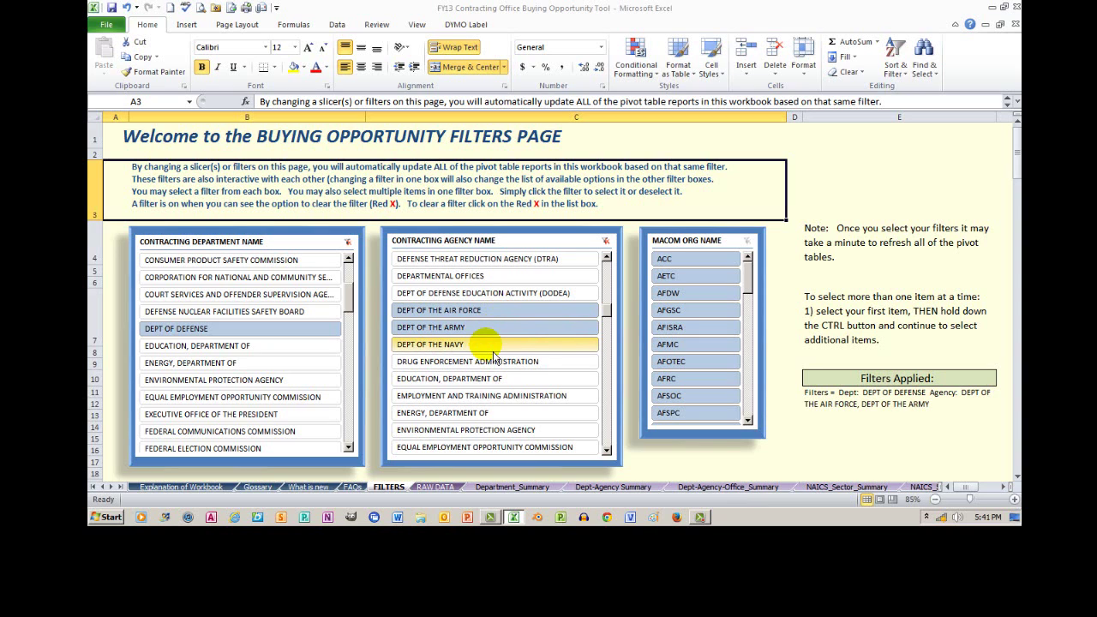
left_click(493, 348, "ctrl")
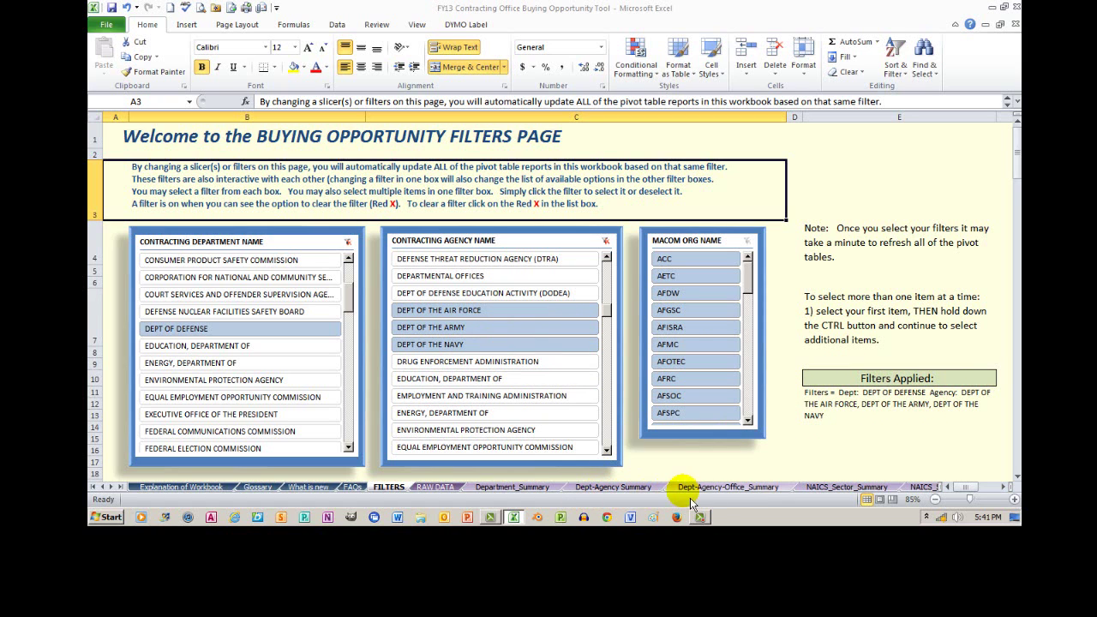
left_click(726, 494)
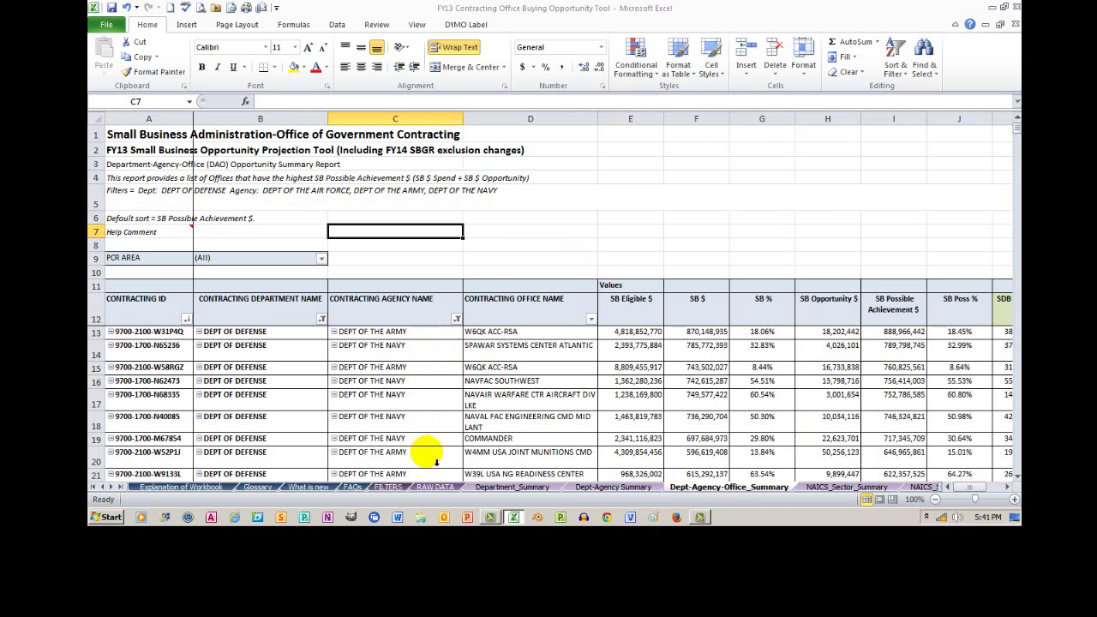
mouse_move(1015, 123)
left_mouse_down()
mouse_move(1015, 163)
mouse_move(1015, 126)
left_mouse_up()
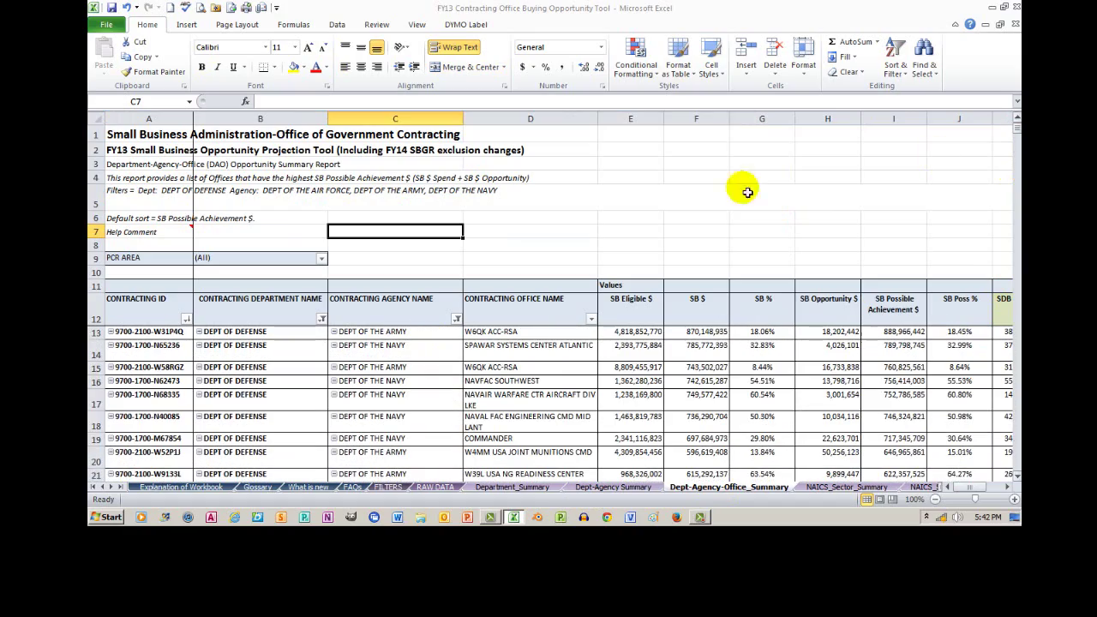
- Add a CO STATE filter of CA on the FILTERS sheet and view the Dept-Agency-Office_Summary report
left_click(388, 487)
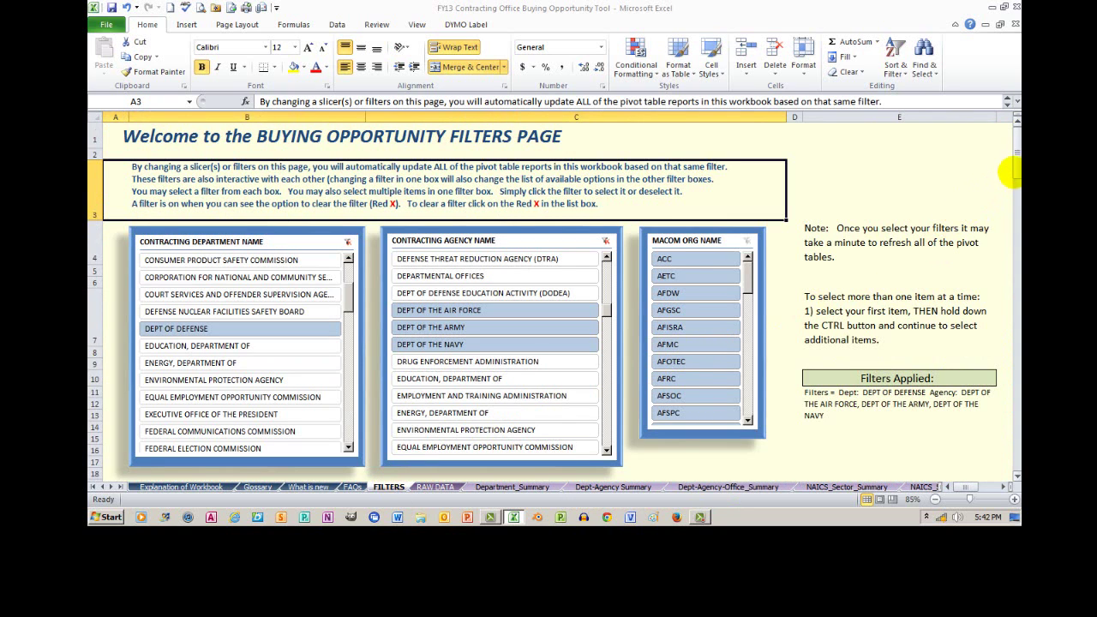
scroll(1013, 172, "down", 3)
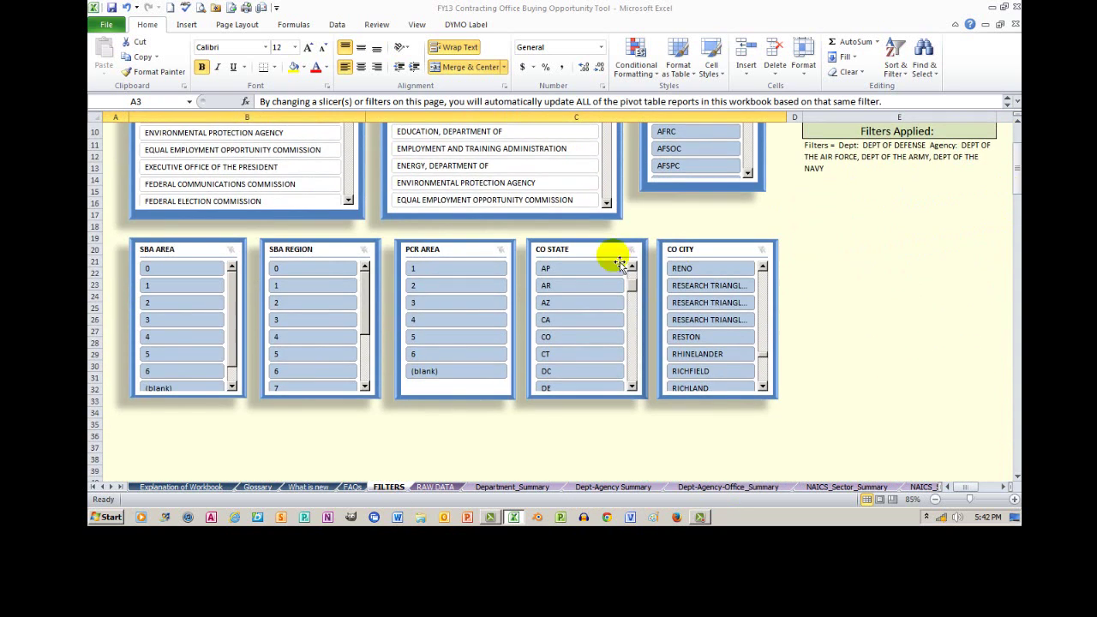
left_click(564, 322)
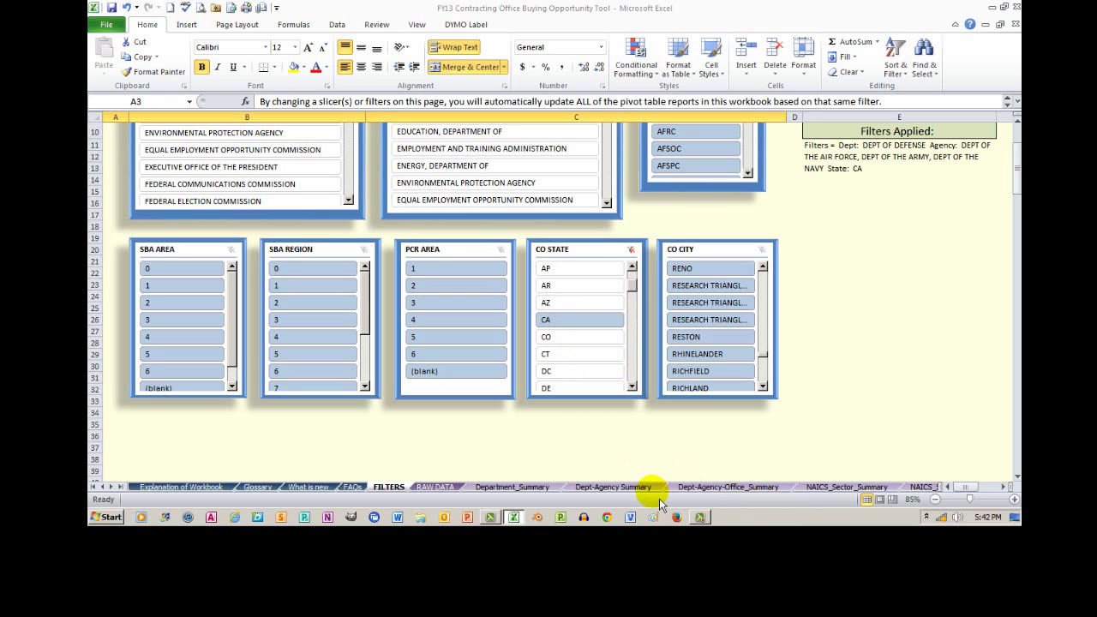
left_click(727, 488)
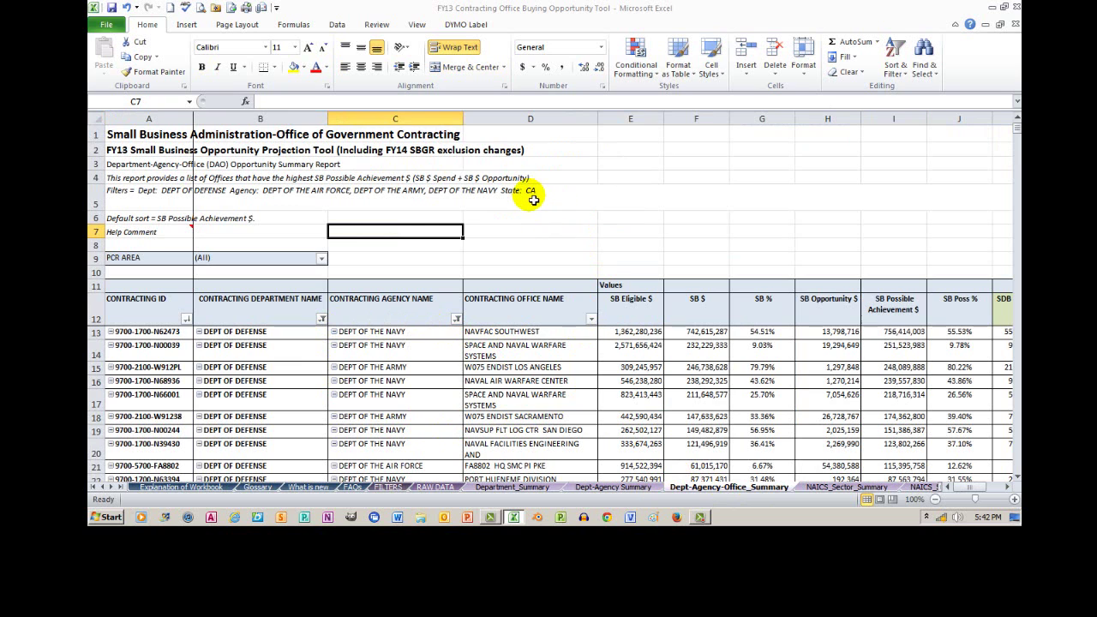
- Display the PivotTable Field List for the office summary report and locate the CO STATE field
right_click(527, 354)
left_click(566, 355)
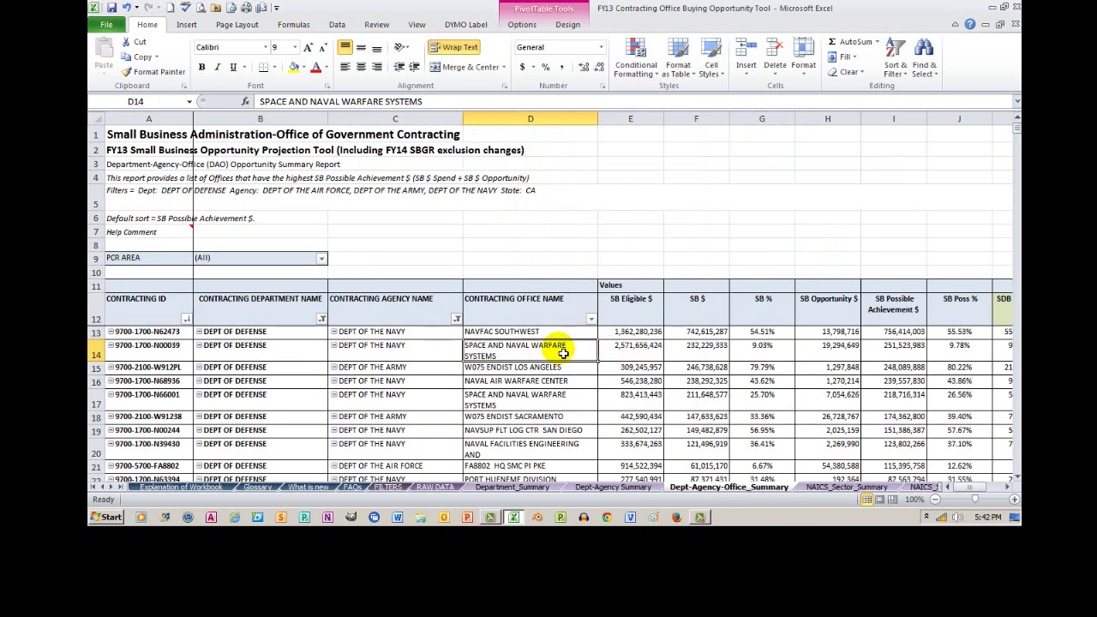
right_click(562, 350)
left_click(625, 346)
left_click(626, 352)
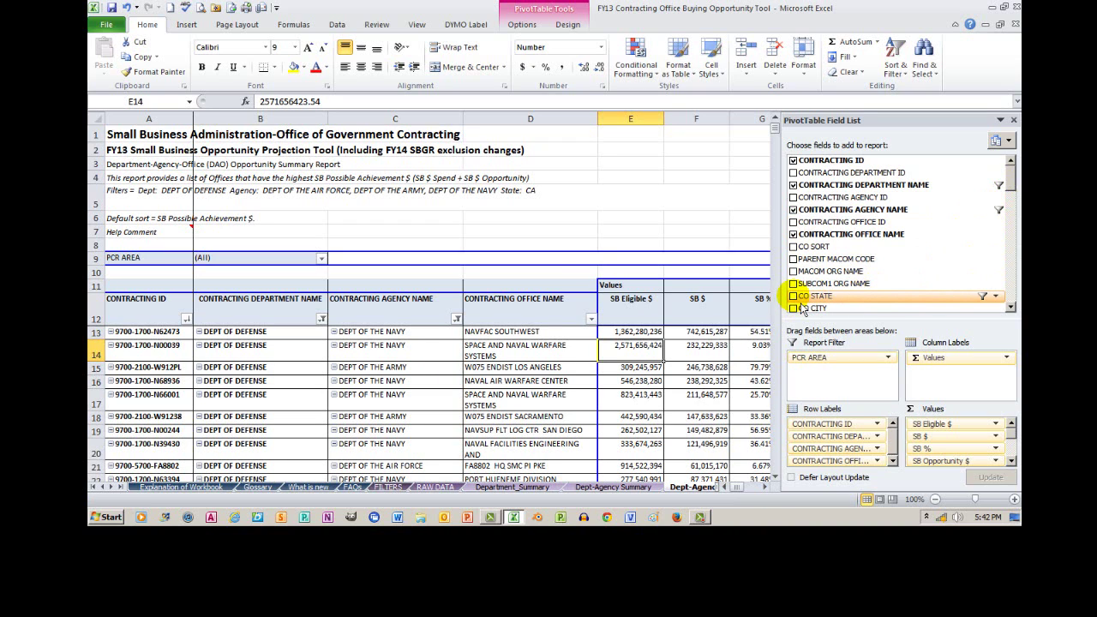
left_click(795, 298)
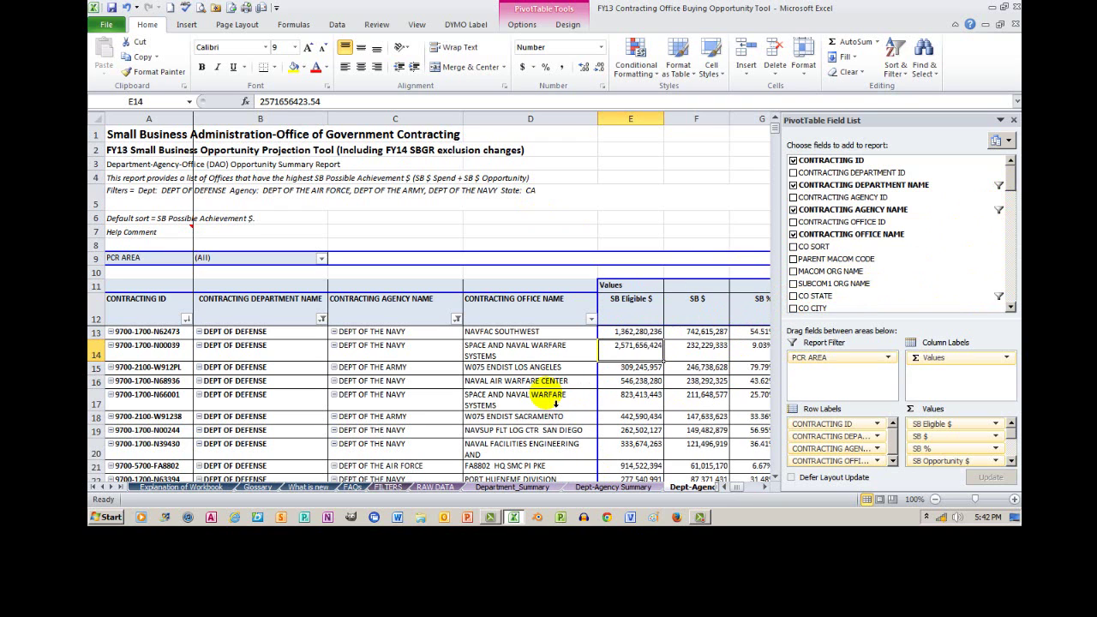
- Clear the state, agency and department filters on the FILTERS sheet and filter PCR AREA to 5
left_click(388, 488)
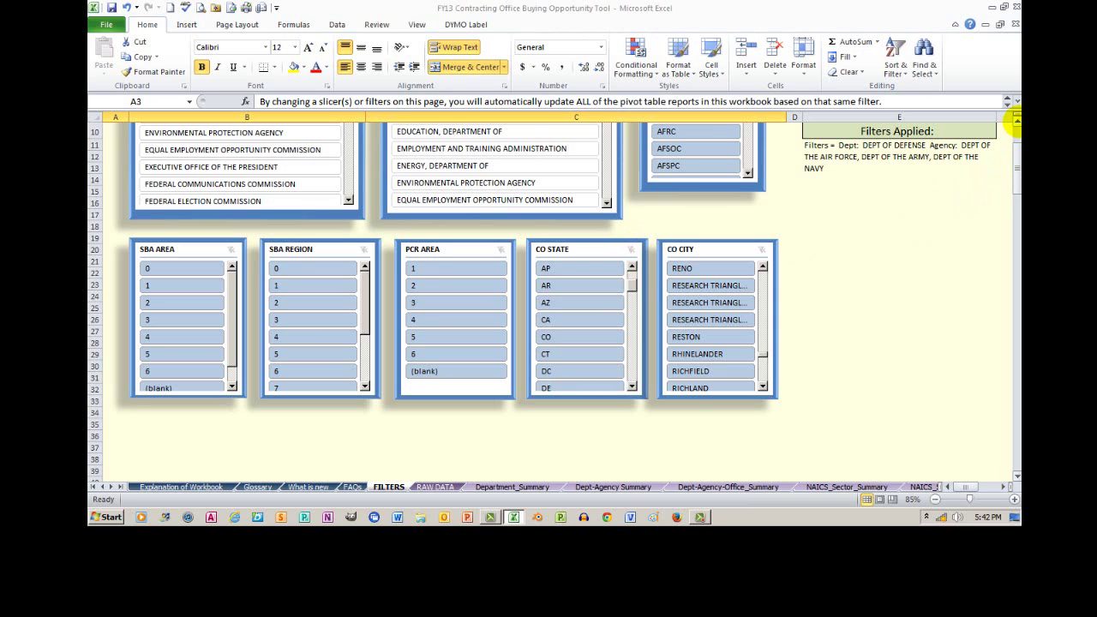
scroll(1015, 122, "up", 3)
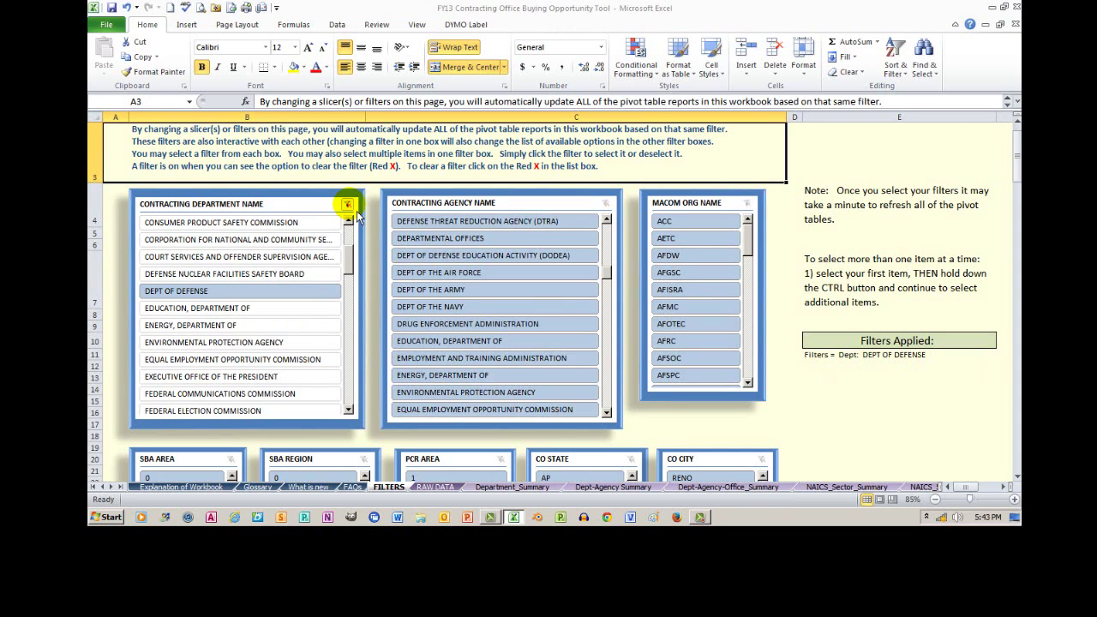
left_click(347, 204)
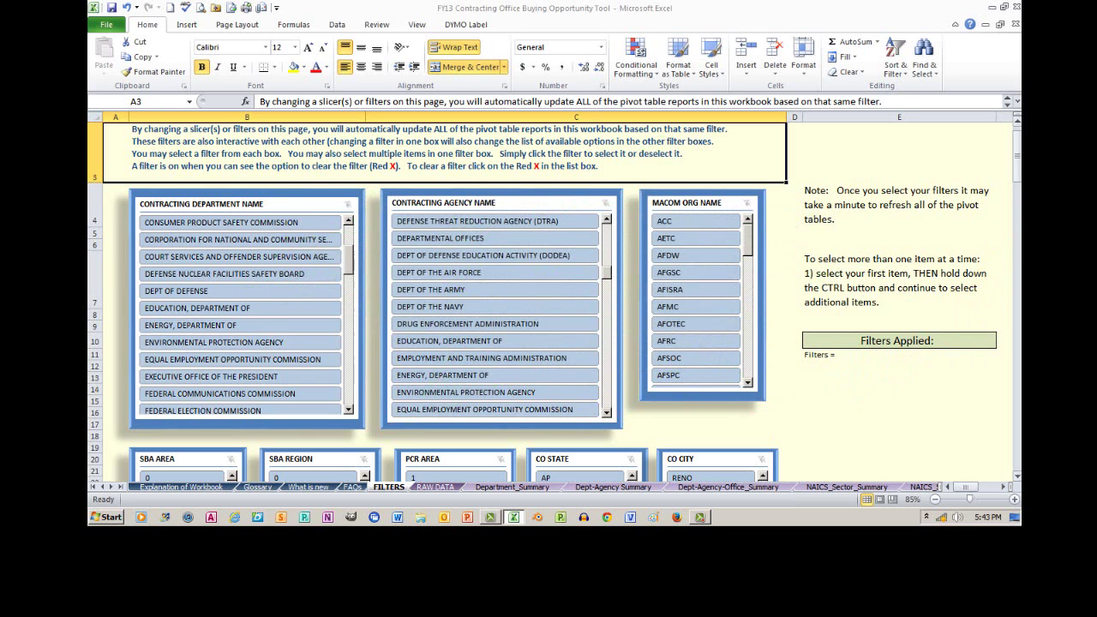
left_click_drag(1012, 173, 1012, 183)
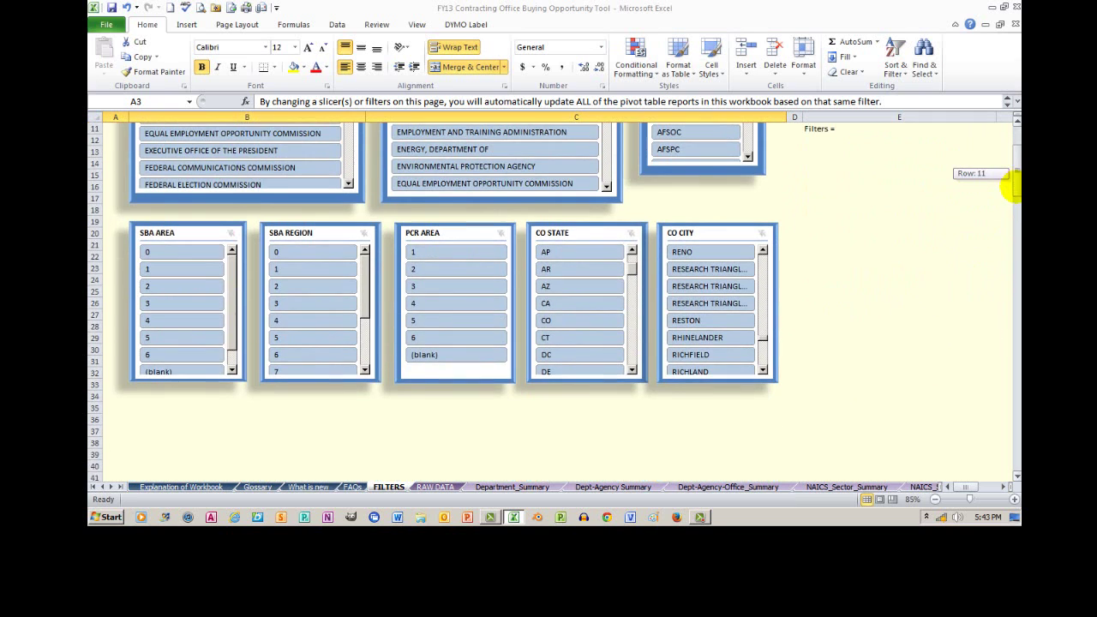
left_click(440, 320)
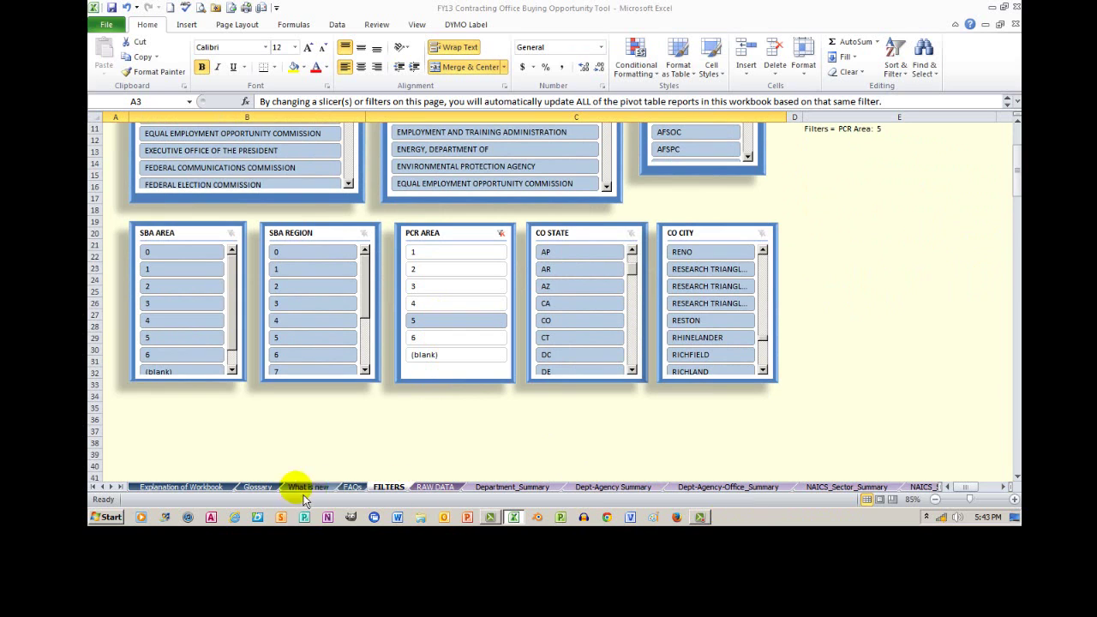
- Open the PCR_Area_State_Summary sheet and review its opportunity projections by contracting office state
left_click(121, 487)
left_click(121, 487)
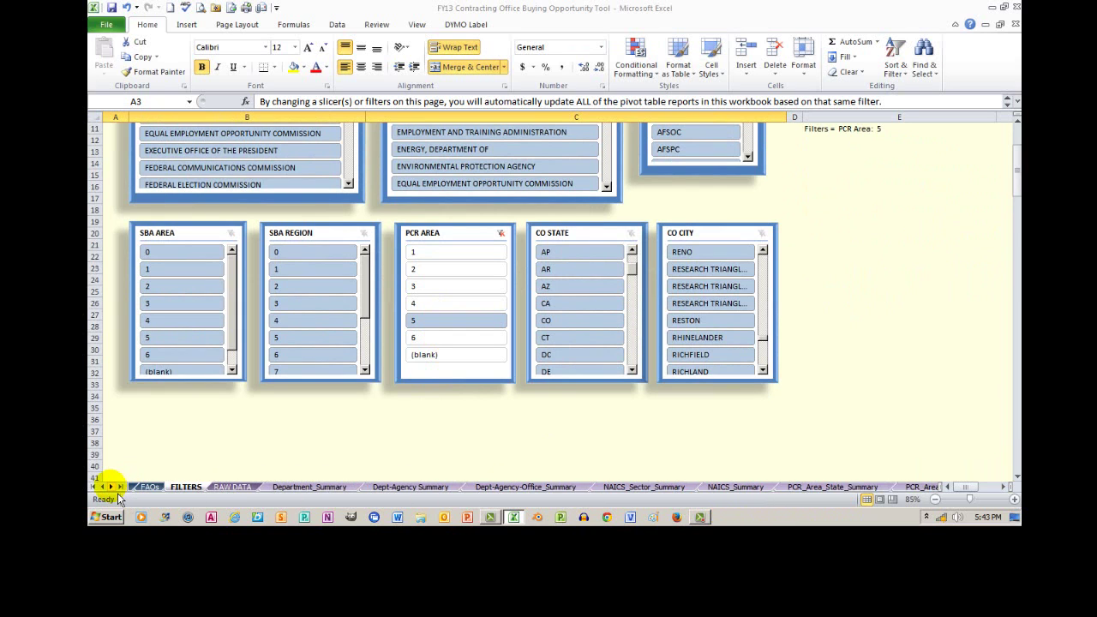
left_click(121, 487)
left_click(121, 487)
left_click(700, 489)
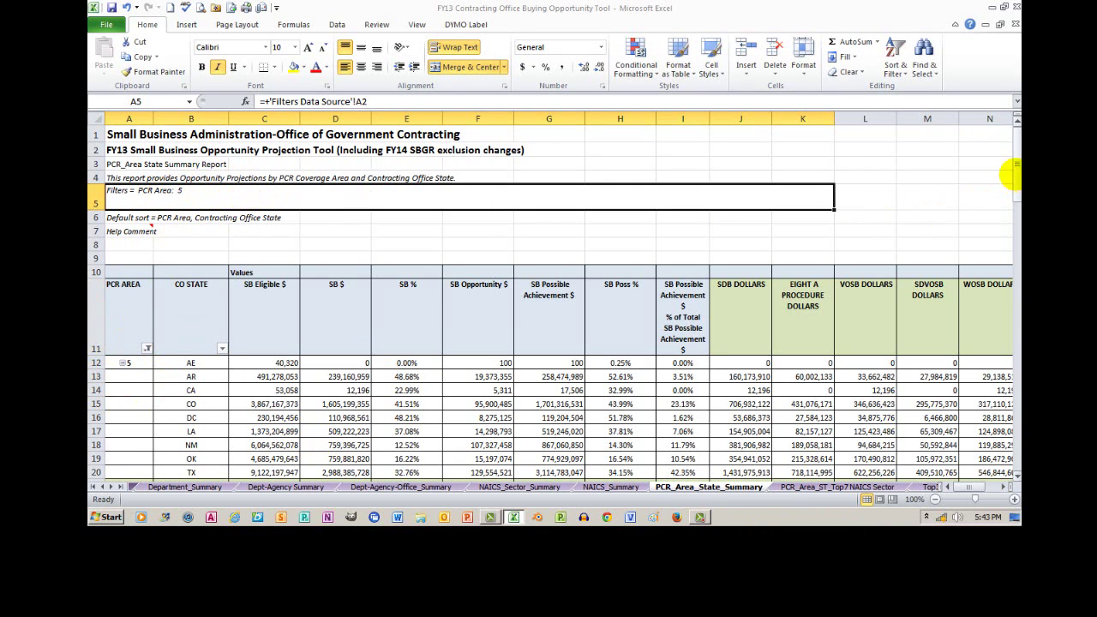
left_click_drag(1012, 190, 1013, 144)
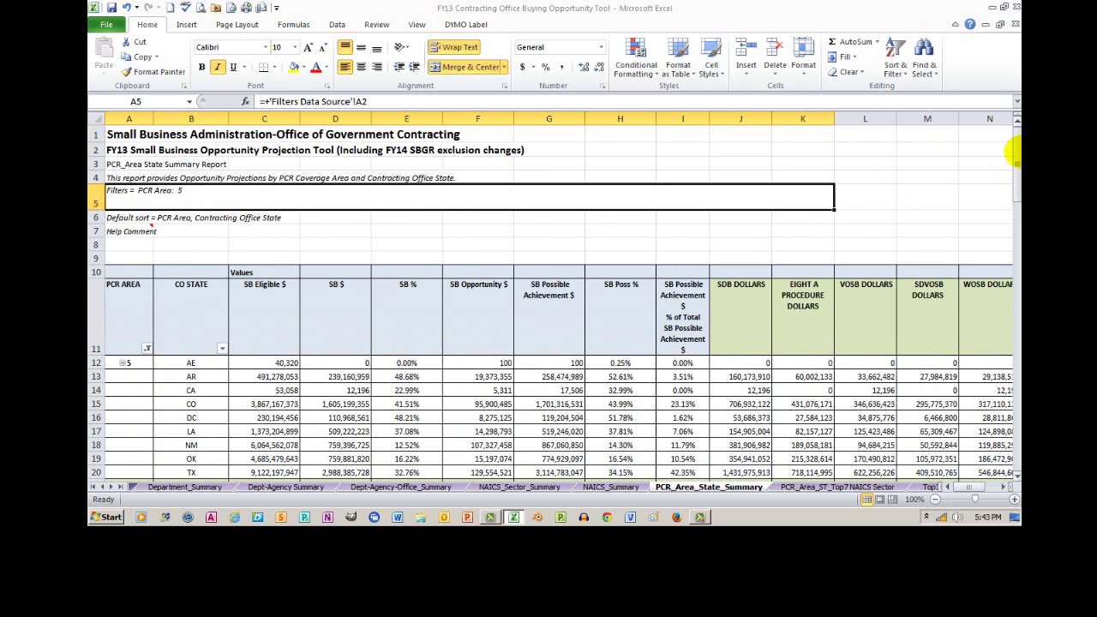
- Open the PCR_Area_PCR Assignment_Summary sheet to view its opportunity summary for PCR area 5
left_click(120, 486)
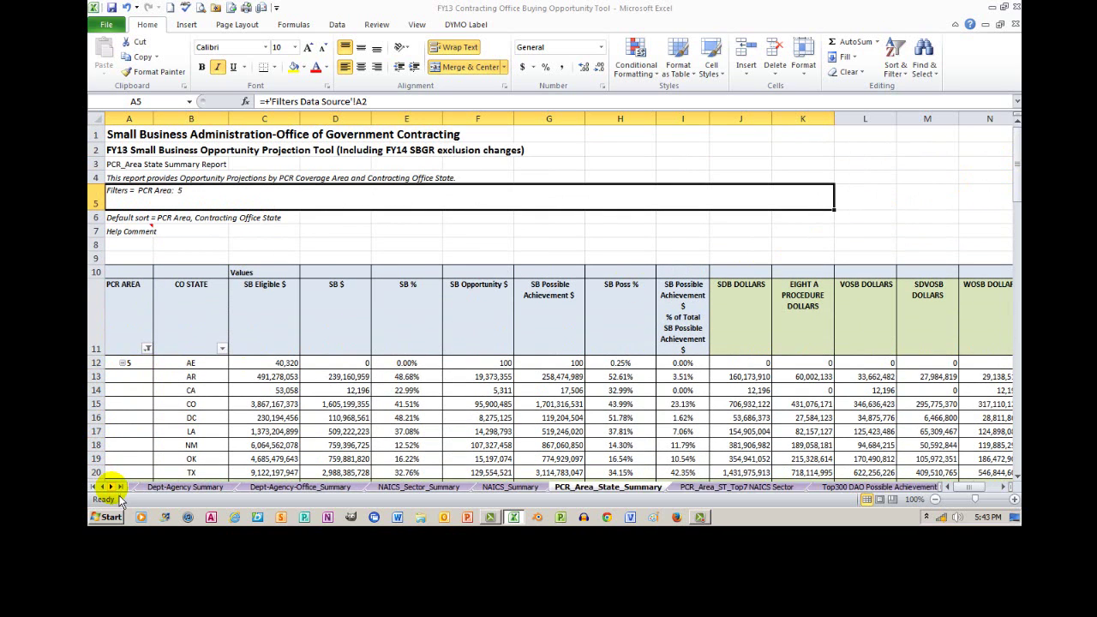
left_click(120, 486)
left_click(120, 487)
left_click(120, 486)
left_click(120, 487)
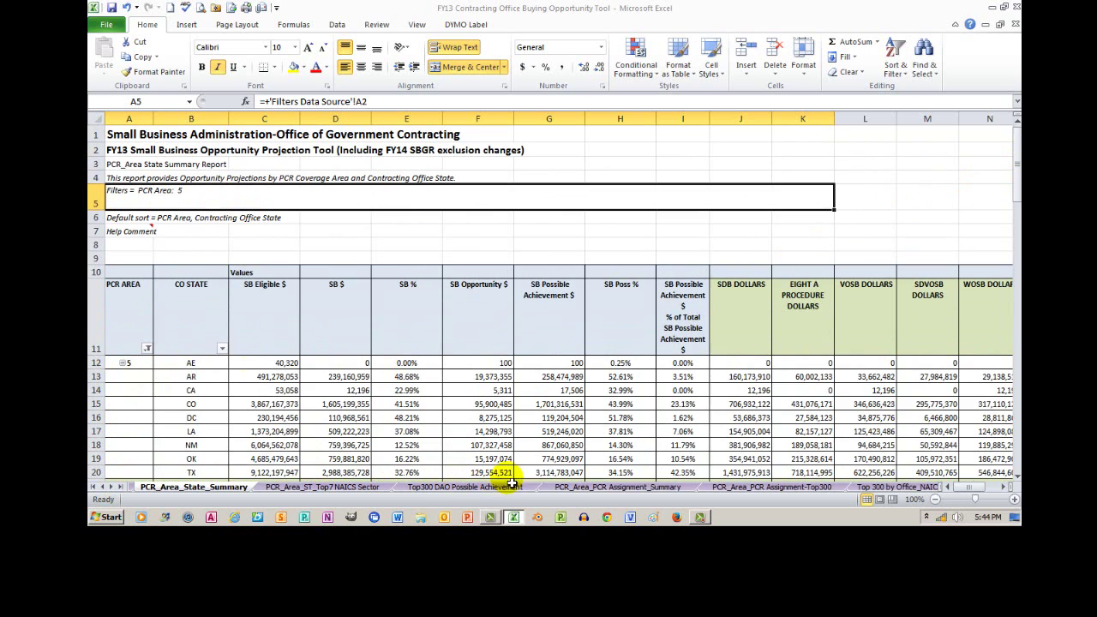
left_click(579, 488)
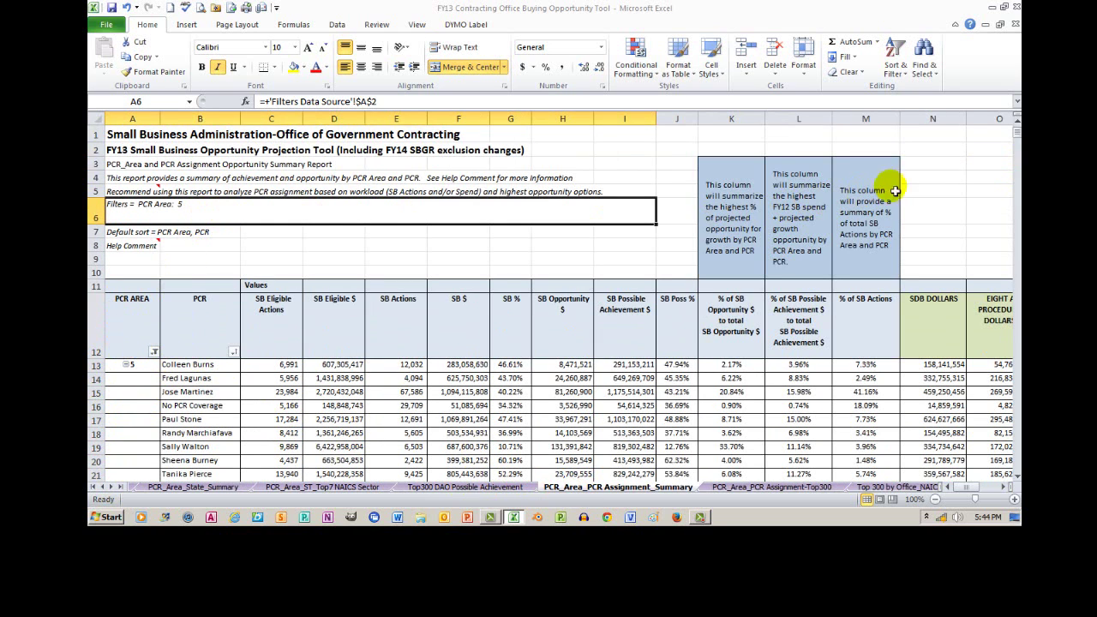
- Return to the FILTERS sheet, then view the Dept-Agency-Office_Summary report for contracting offices in Denver, CO
left_click(94, 487)
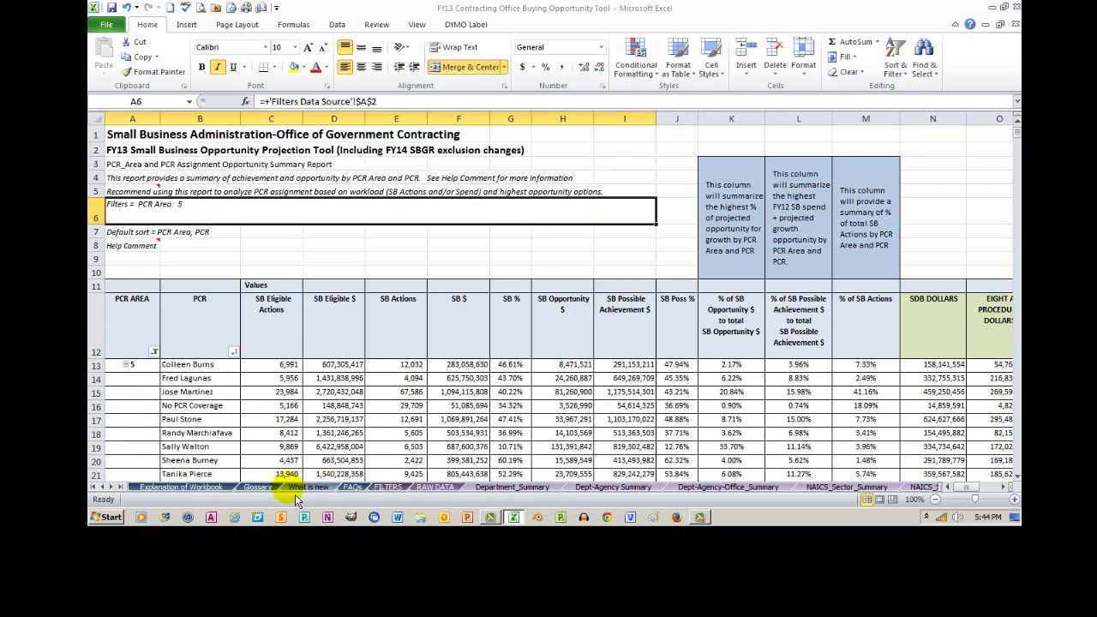
left_click(387, 487)
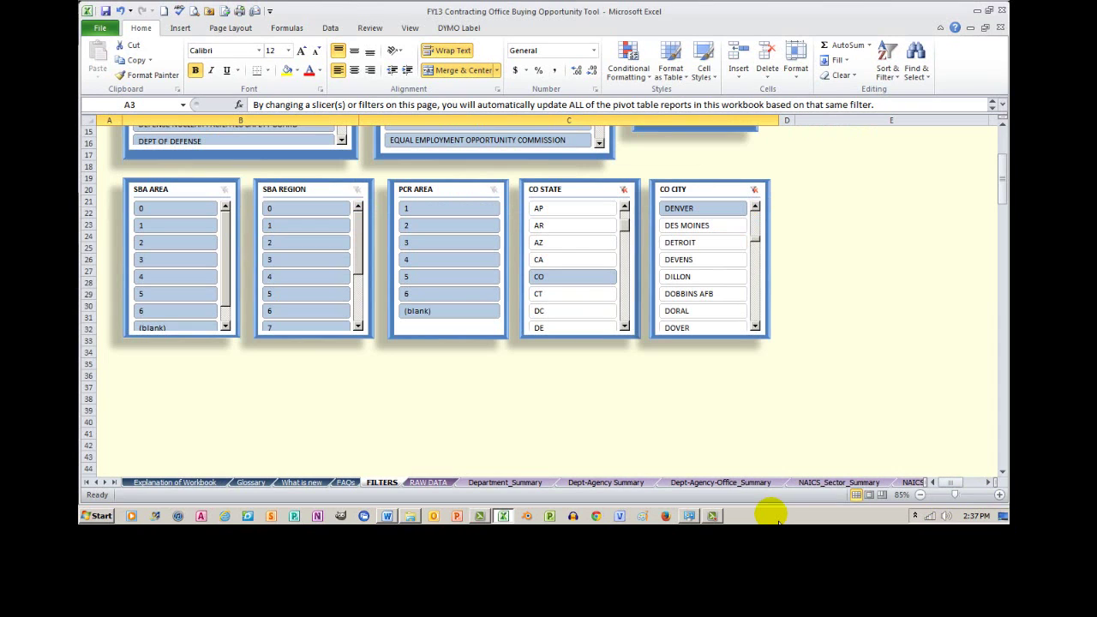
left_click(758, 483)
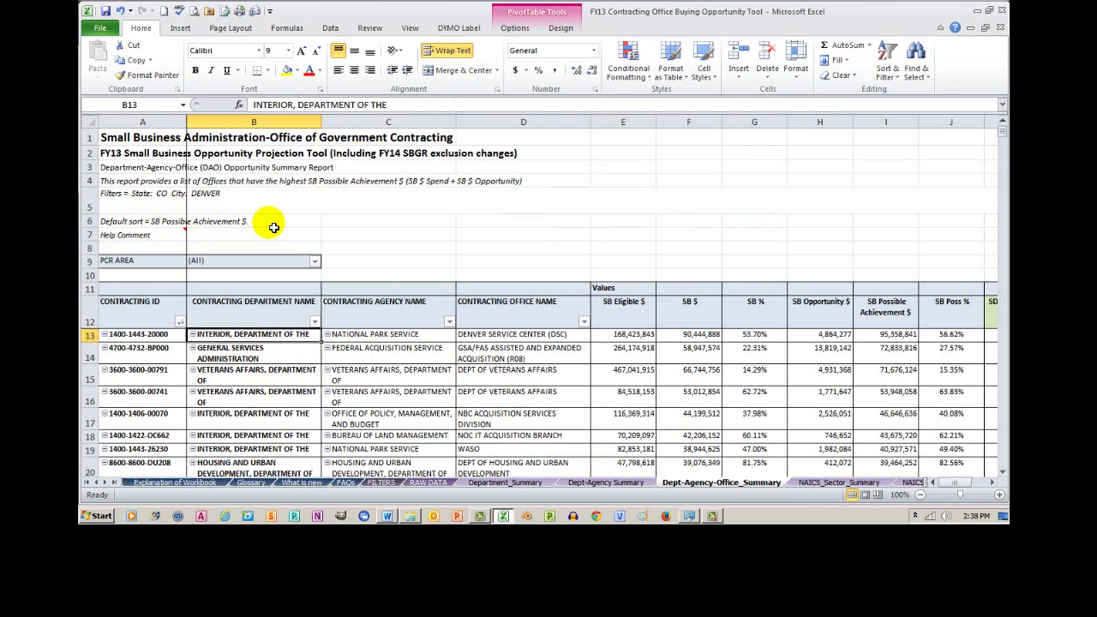
- Open the Top300 DAO Possible Achievement sheet to view the ranked offices for Denver, CO
left_click(104, 483)
left_click(104, 482)
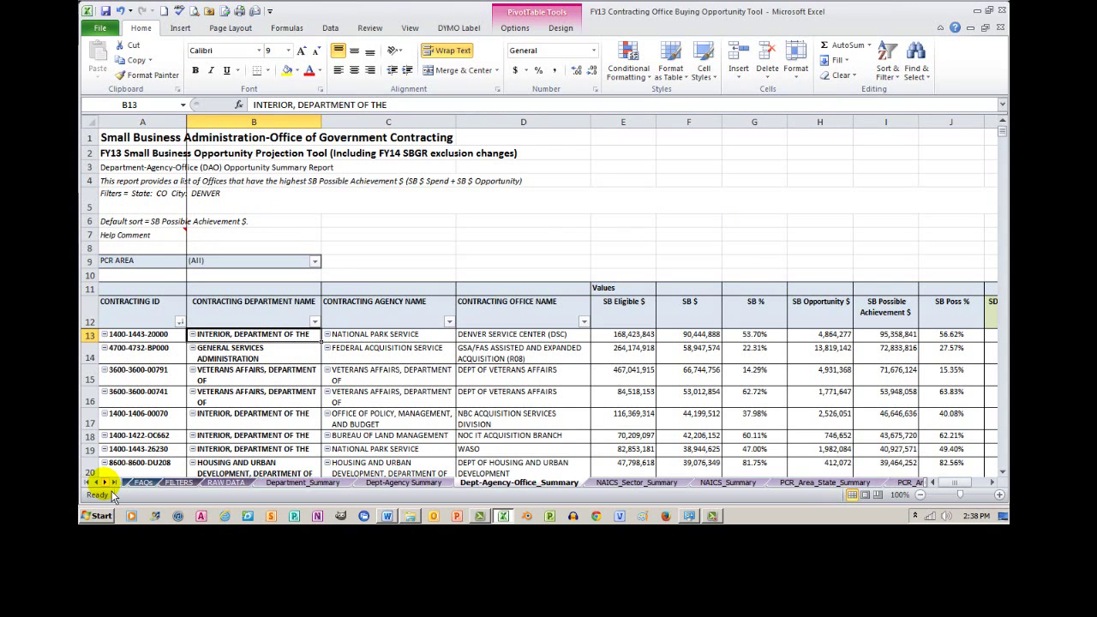
left_click(104, 483)
left_click(105, 482)
left_click(105, 483)
left_click(104, 482)
left_click(104, 482)
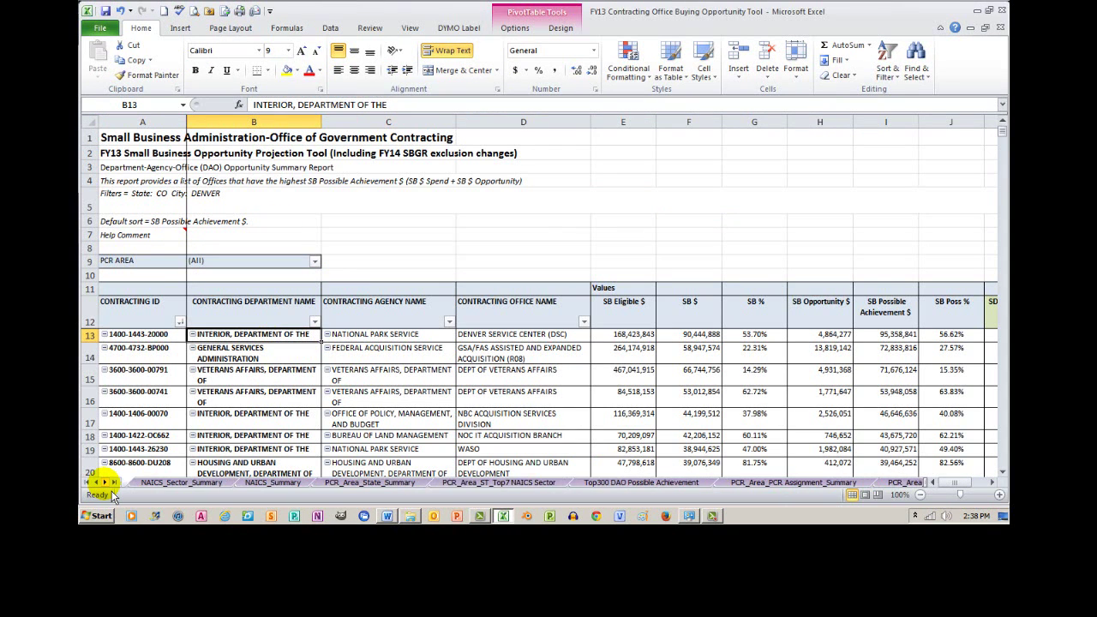
left_click(620, 482)
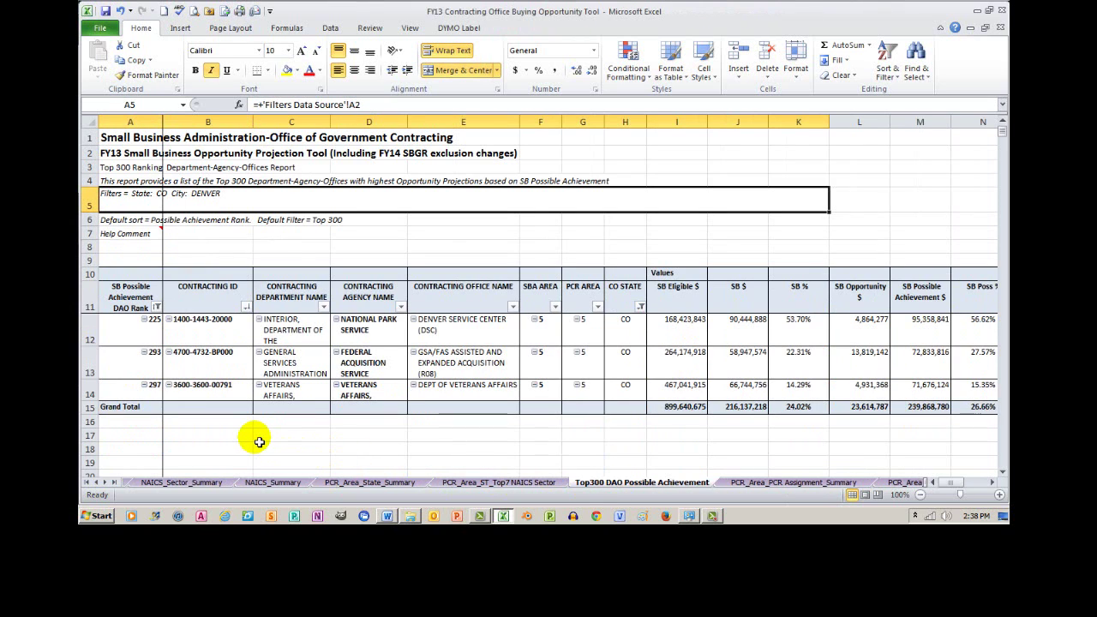
- Open the RAW DATA sheet and inspect the filter choices of the CONTRACTING AGENCY ID column in its opening columns
left_click(88, 483)
left_click(428, 483)
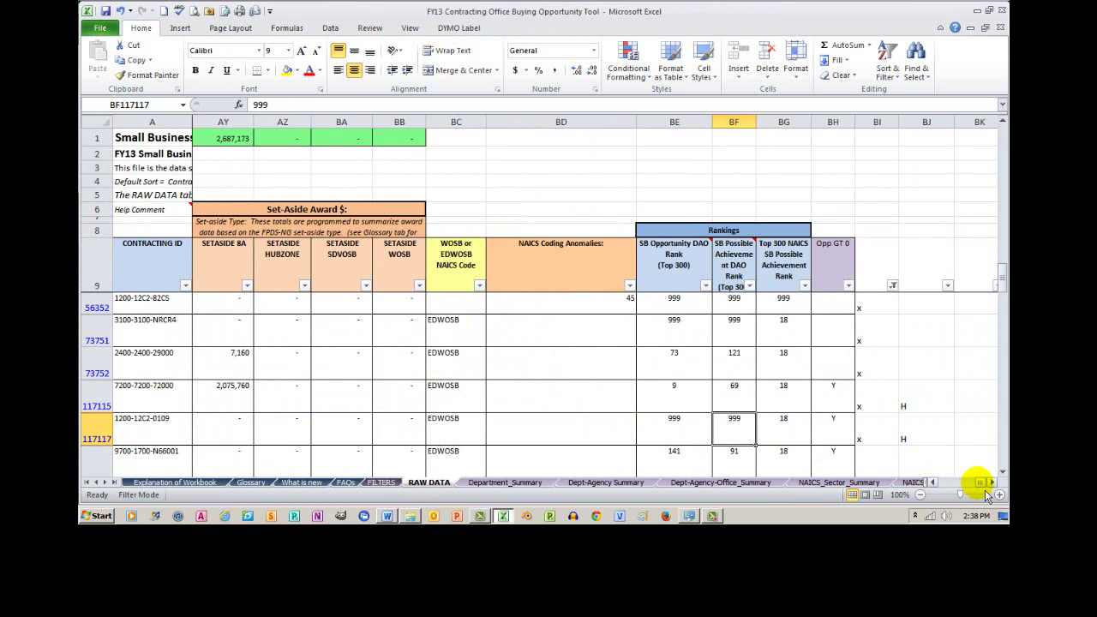
left_click_drag(976, 482, 936, 497)
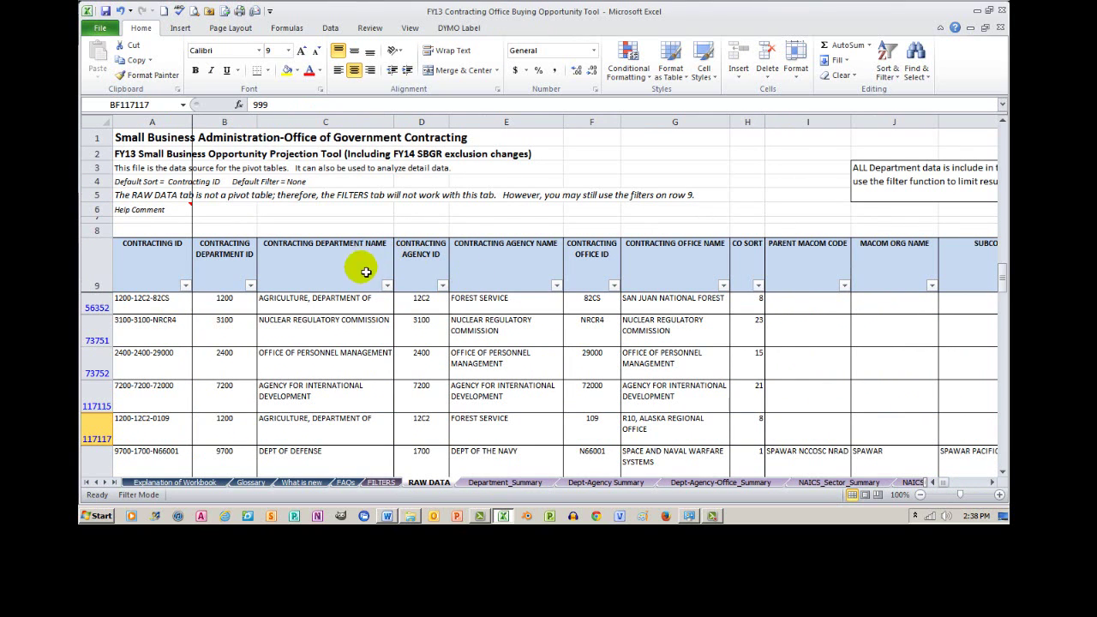
left_click(443, 286)
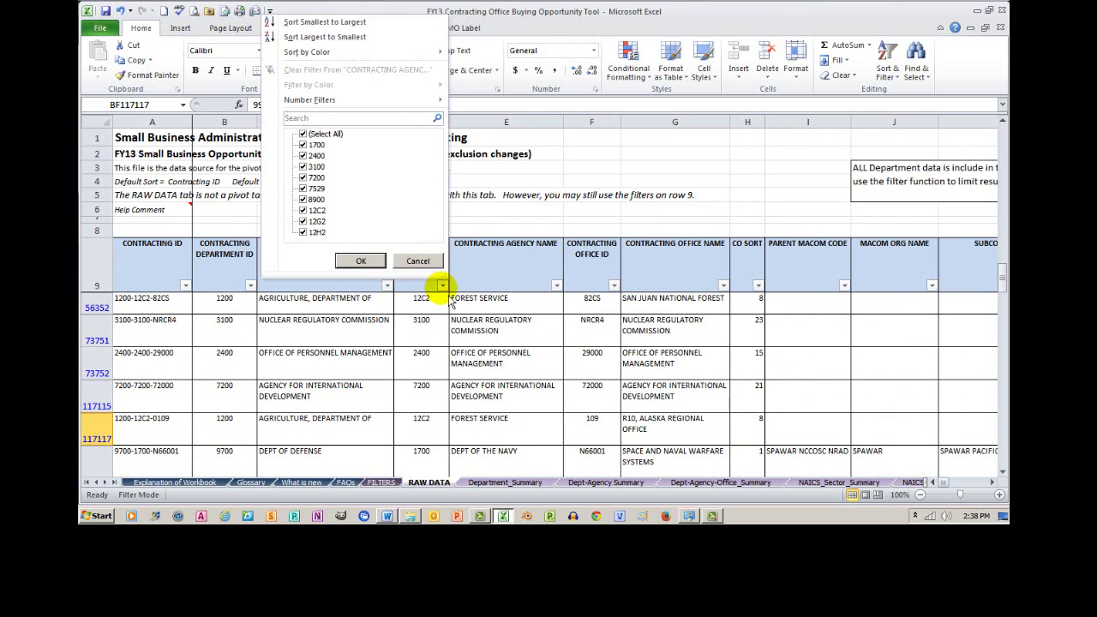
left_click(418, 260)
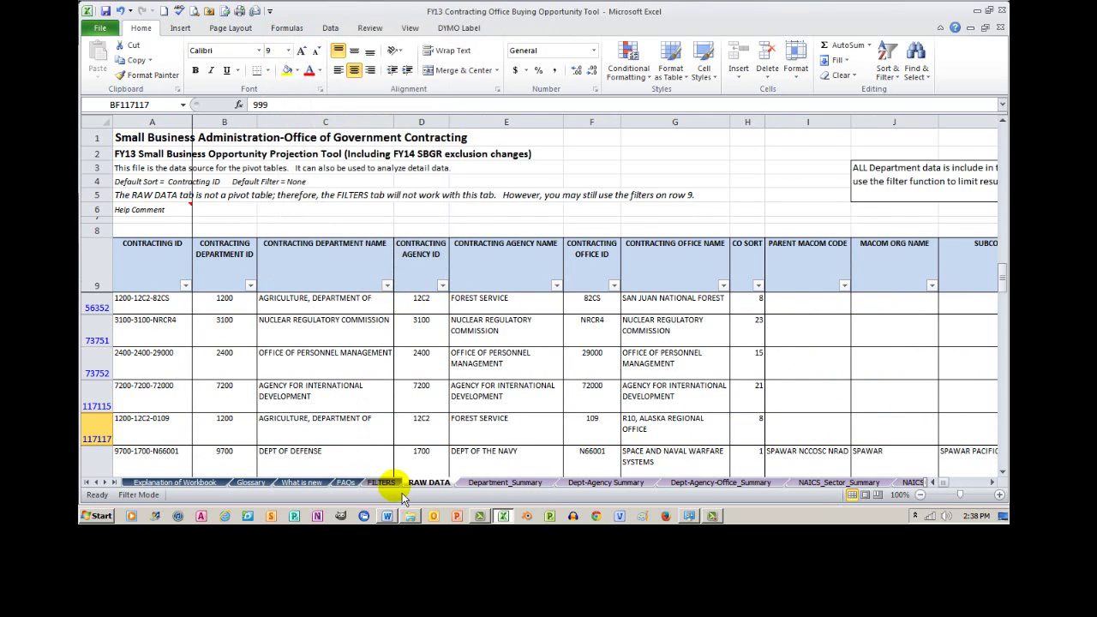
- Clear the CO STATE and CO CITY filters on the FILTERS sheet
left_click(384, 483)
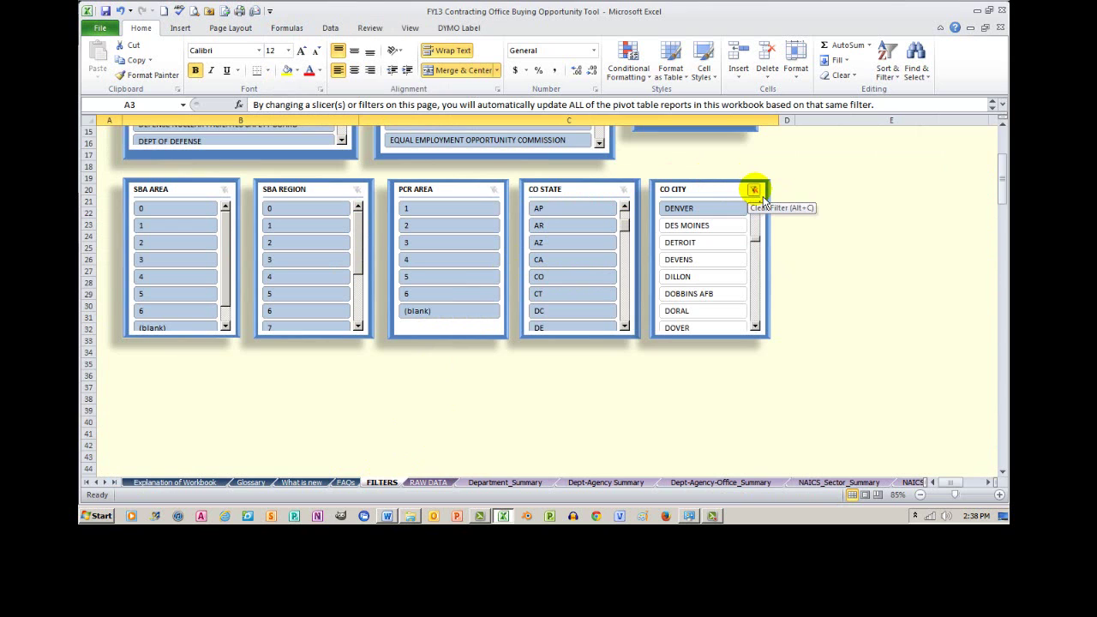
left_click(755, 190)
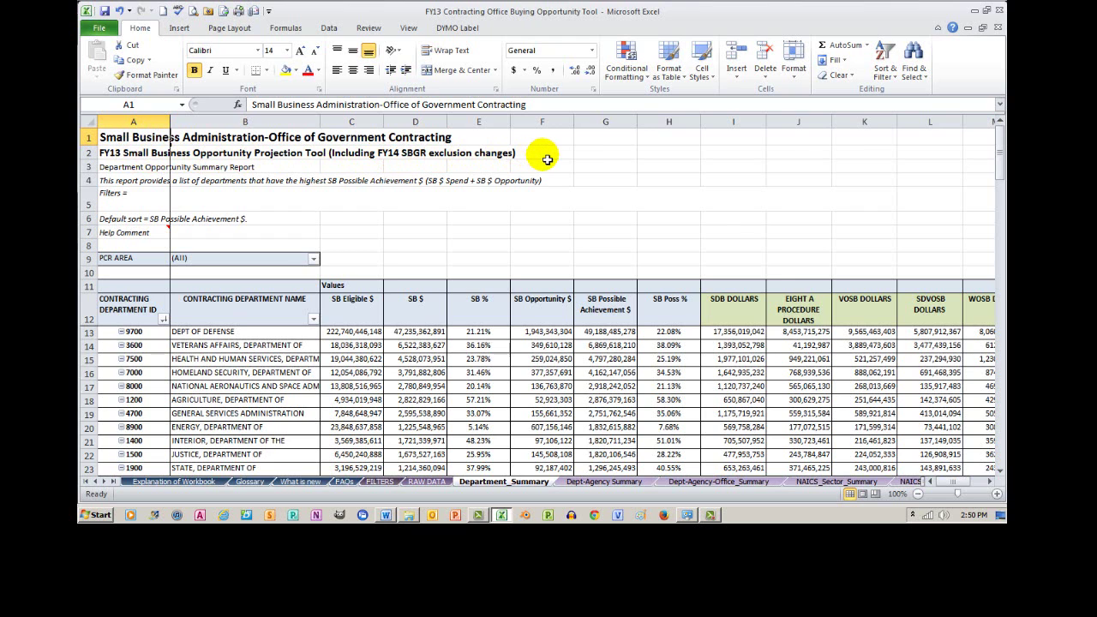
- Display the PivotTable Field List for the Department_Summary report, examine the fields available from the start of the list, and close it
mouse_move(154, 239)
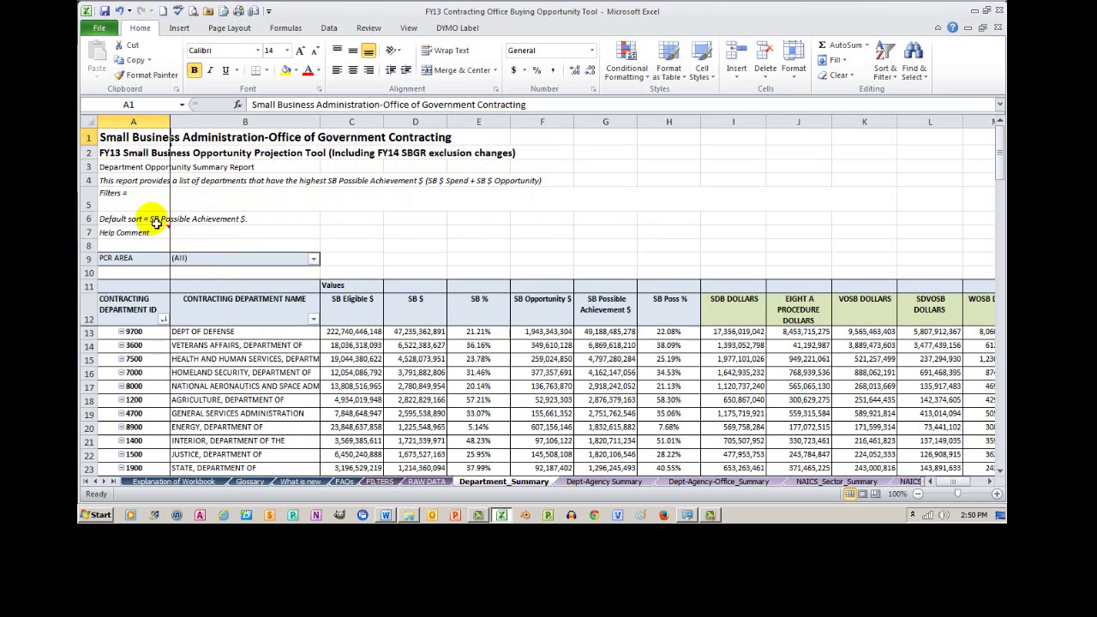
right_click(413, 360)
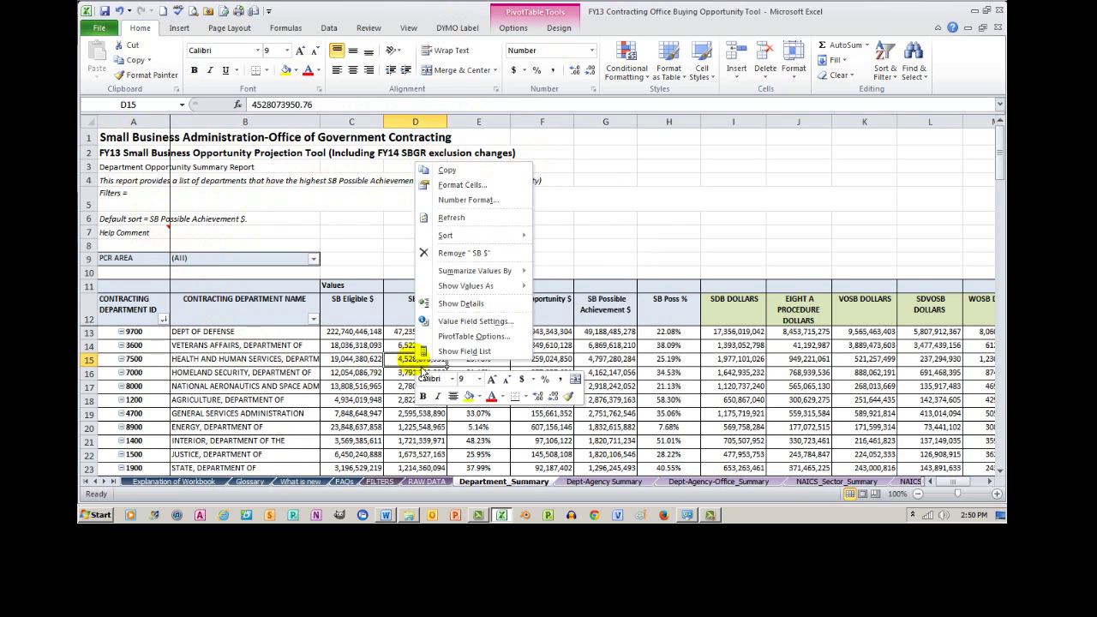
left_click(463, 351)
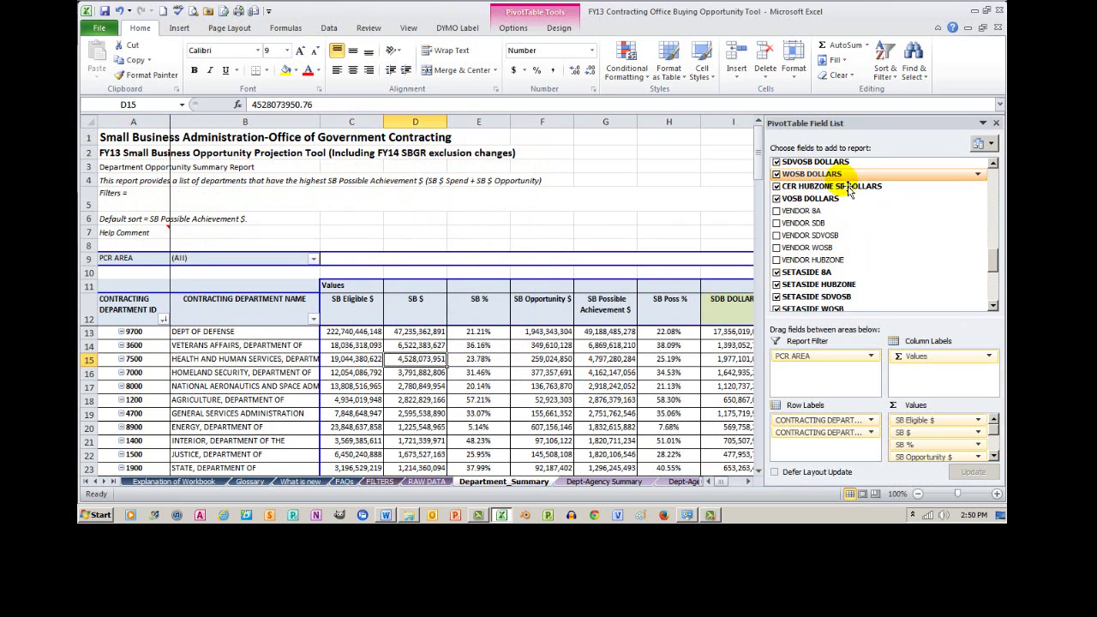
left_click_drag(995, 262, 990, 172)
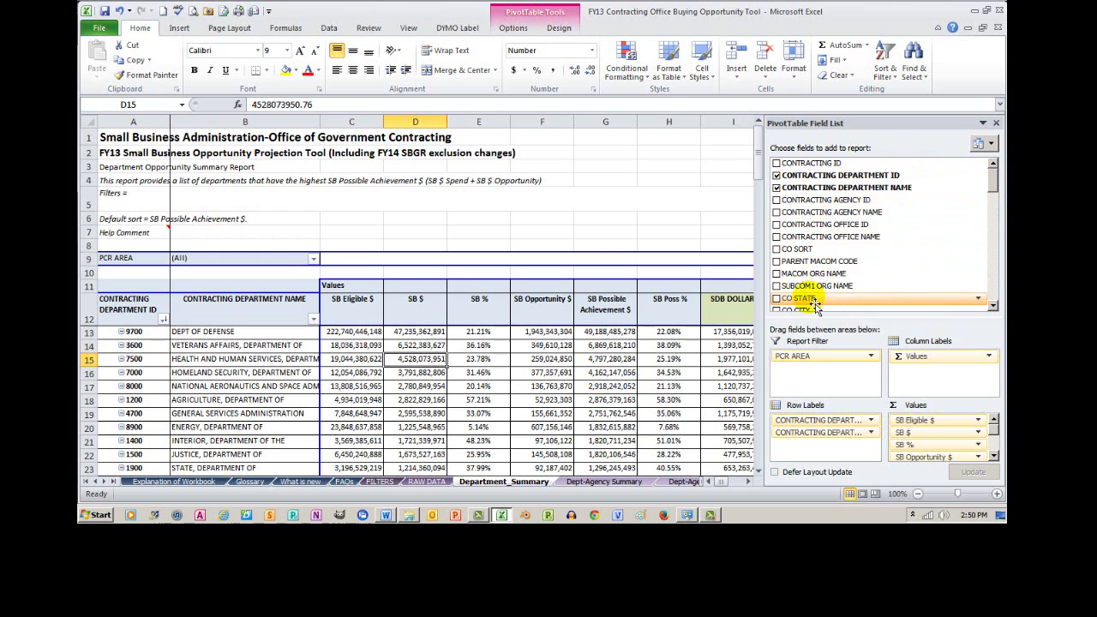
left_click(996, 123)
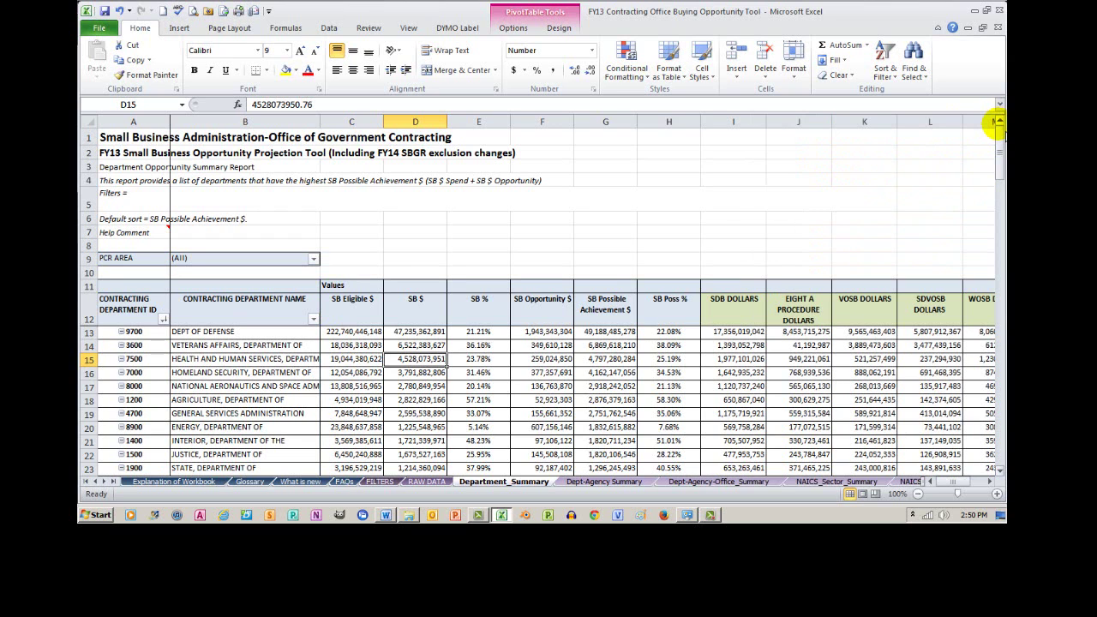
- Inspect the PCR AREA and CONTRACTING DEPARTMENT NAME filter choices in the Department_Summary report, keeping all items selected
left_click(314, 258)
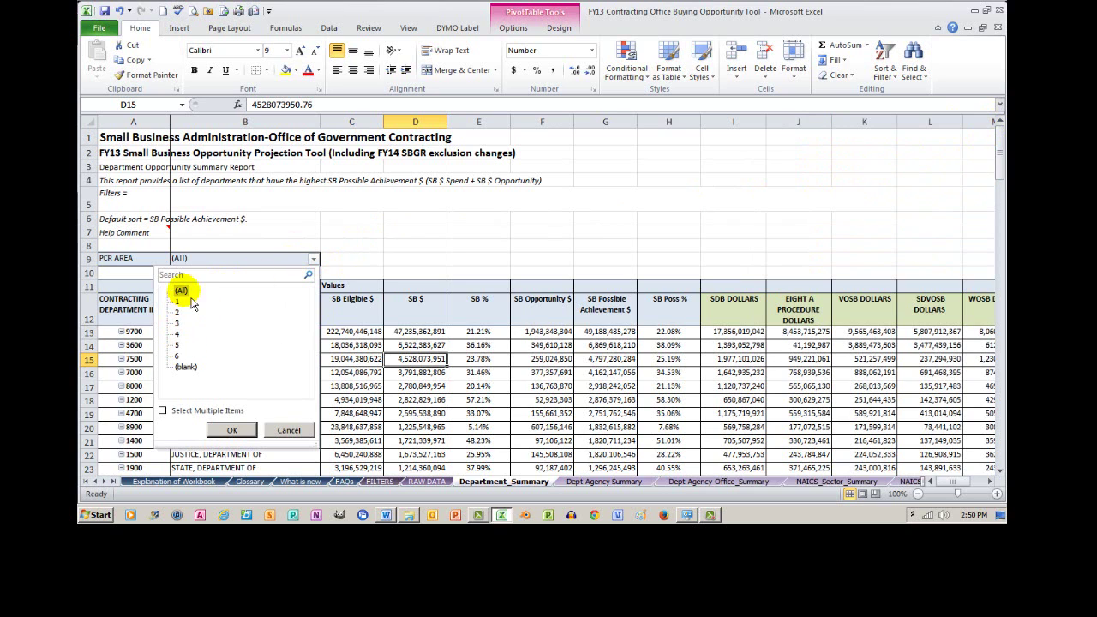
left_click(288, 431)
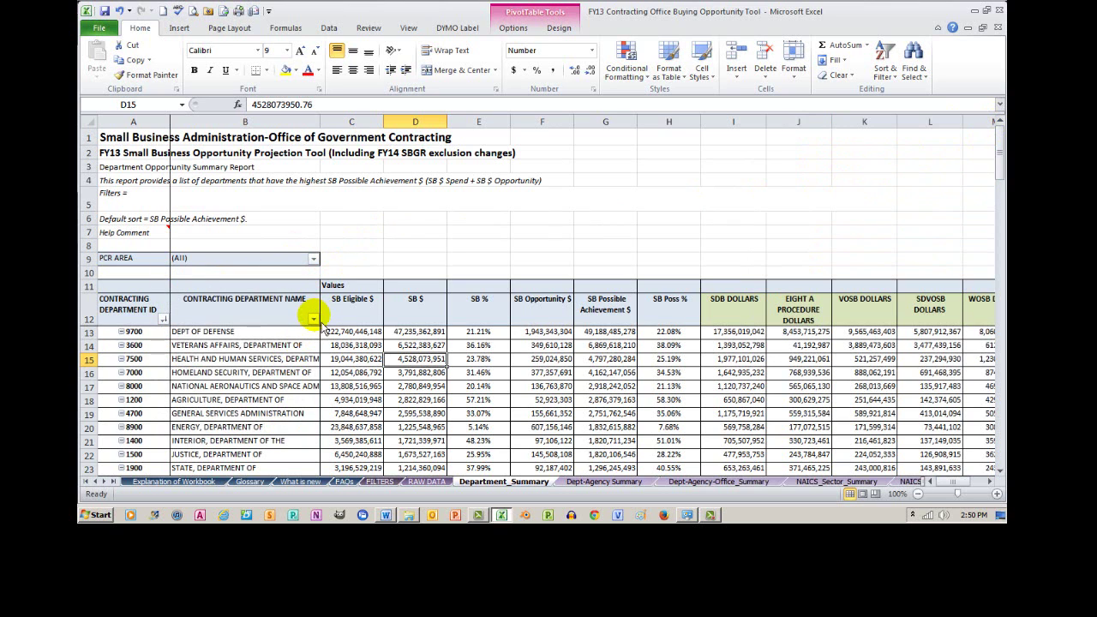
left_click(313, 318)
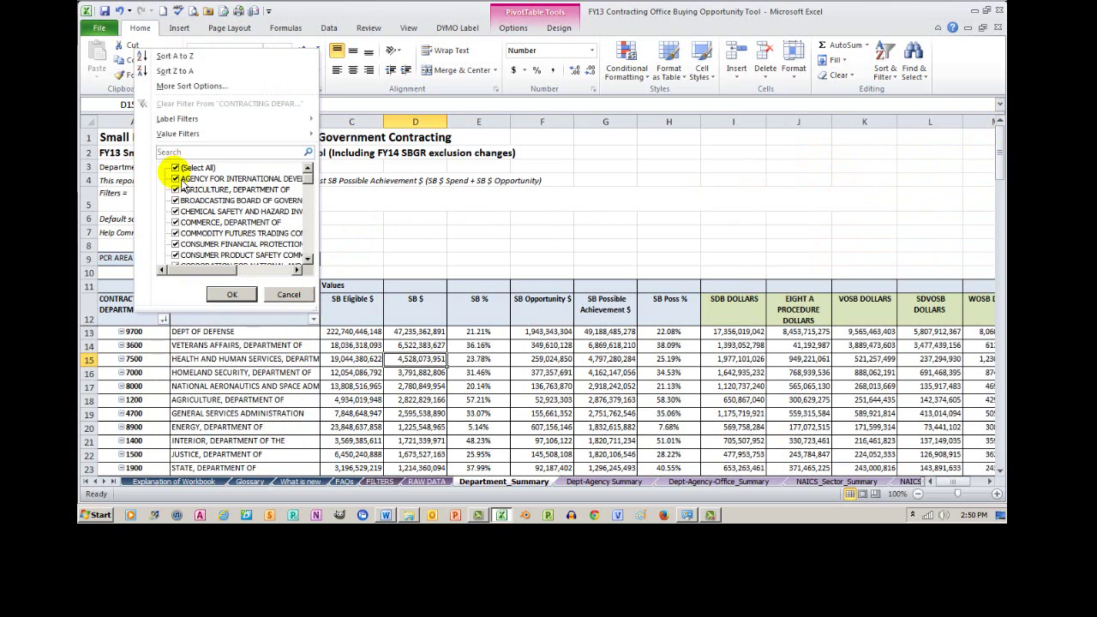
left_click(183, 180)
left_click(176, 168)
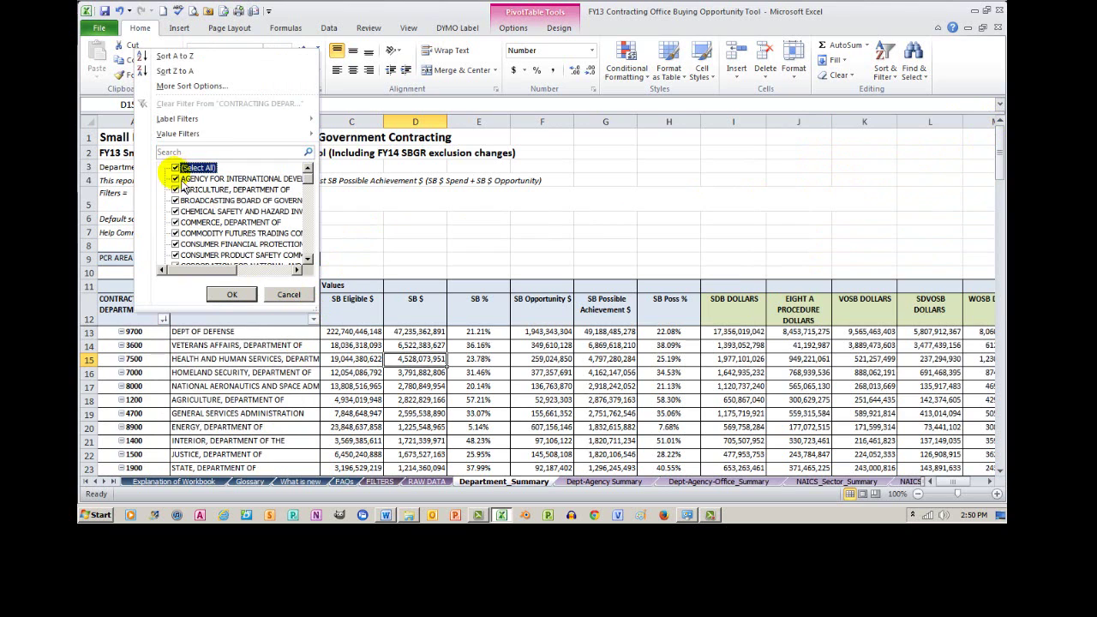
left_click(240, 295)
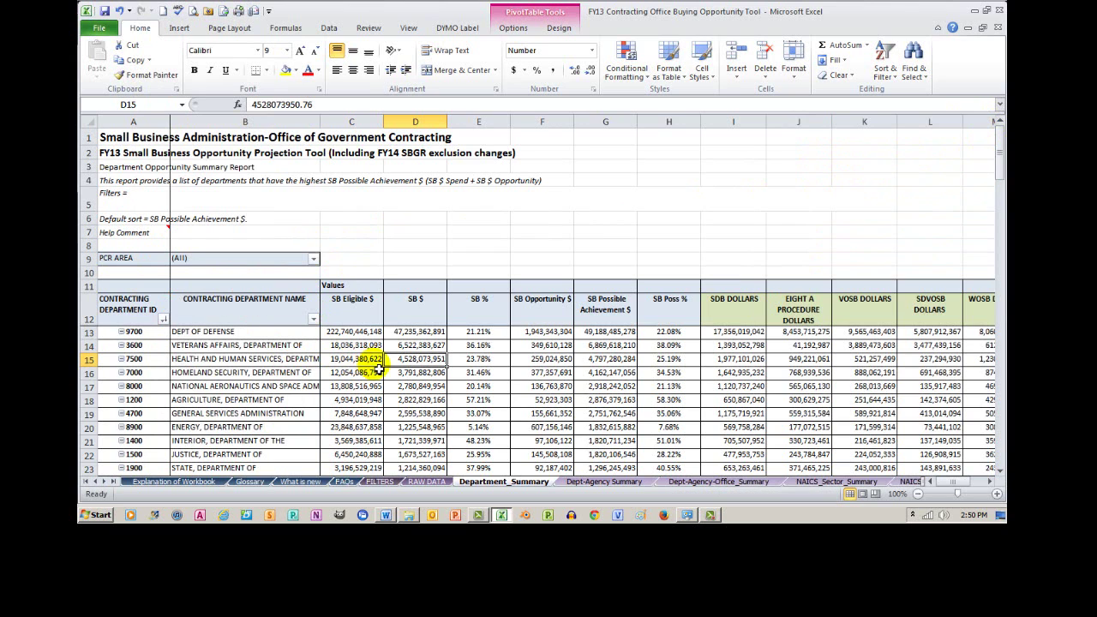
- Review the SB Possible Achievement $ values by department down the Department_Summary report
mouse_move(378, 370)
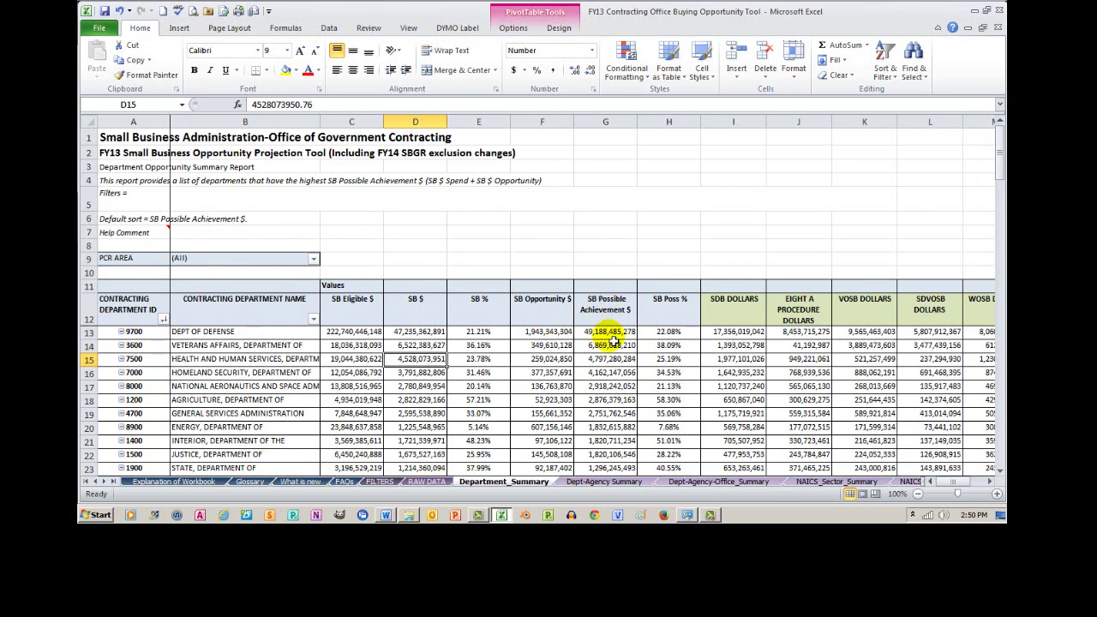
left_click(610, 342)
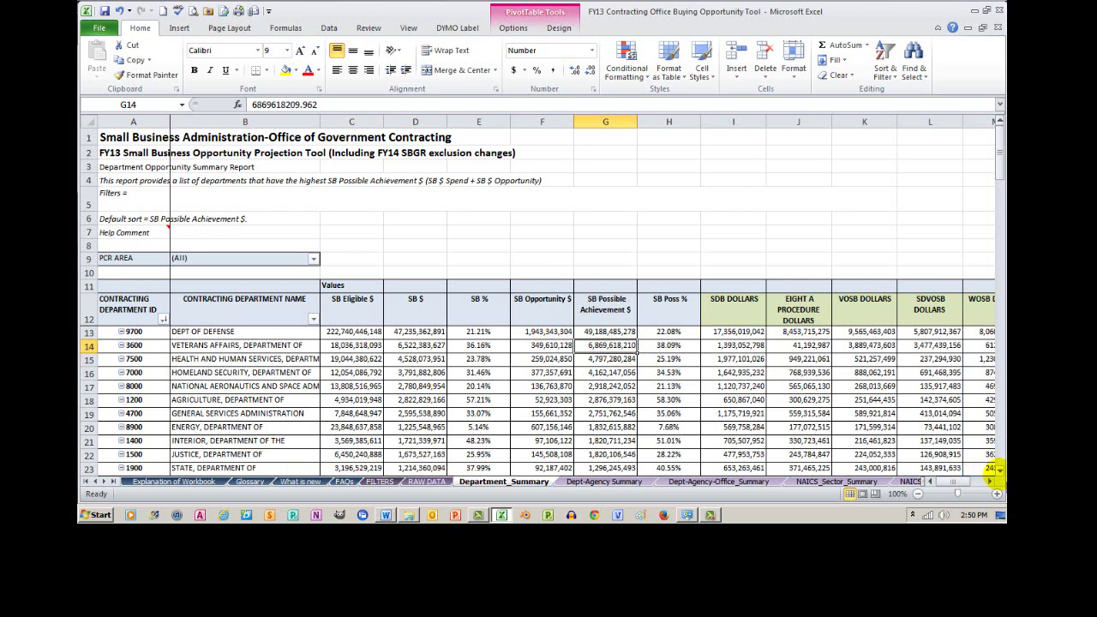
scroll(997, 469, "down", 7)
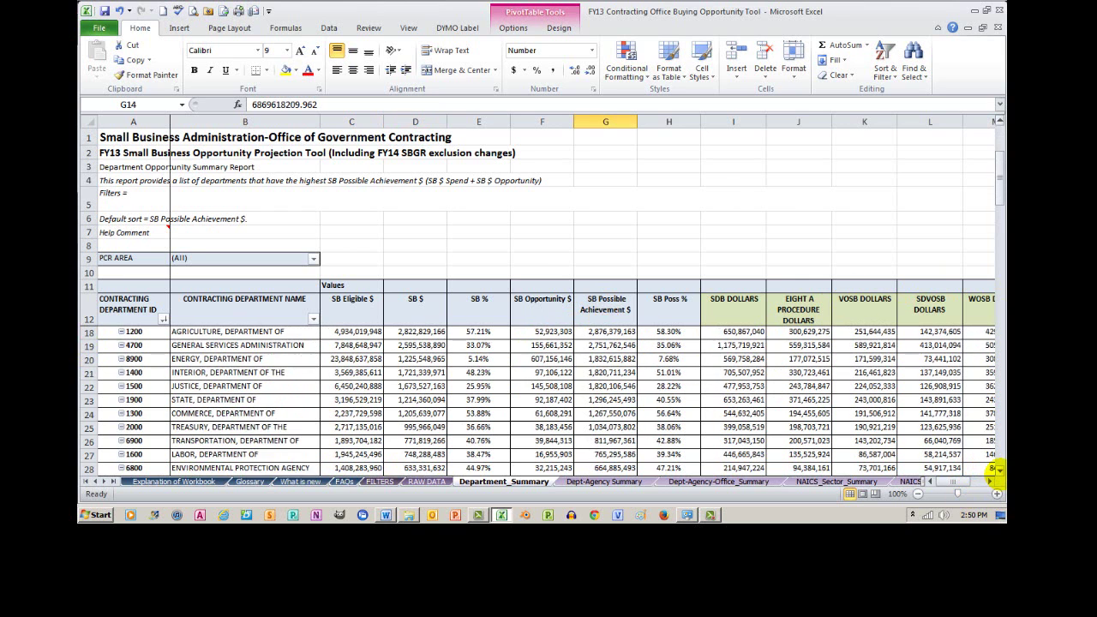
- View the Dept-Agency Summary, Dept-Agency-Office_Summary, NAICS_Sector_Summary and NAICS_Summary reports in turn
left_click(604, 482)
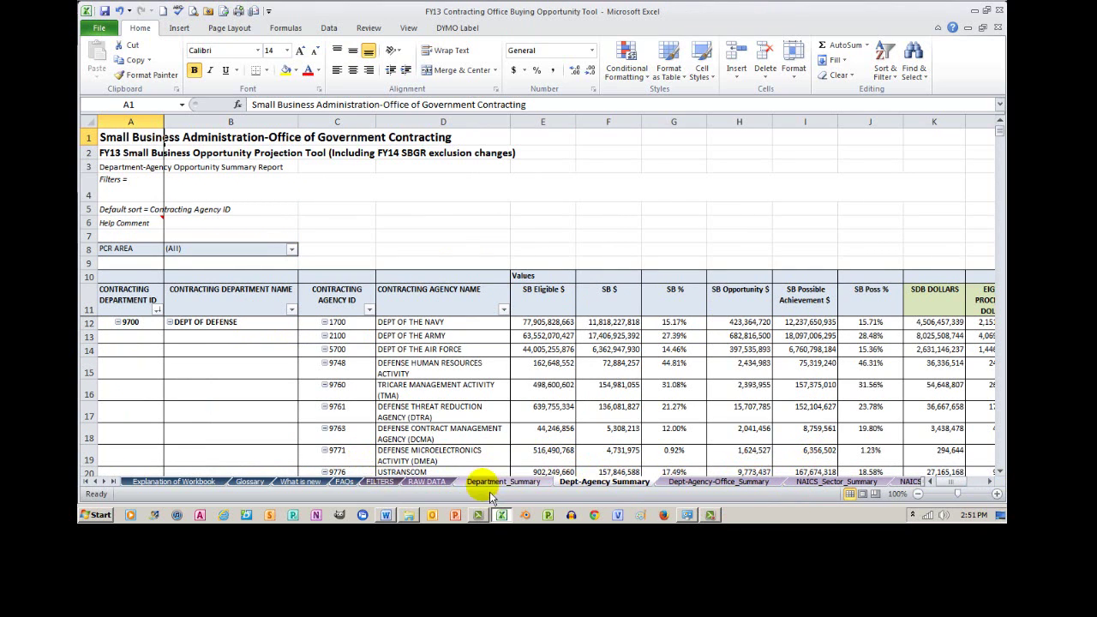
left_click(714, 482)
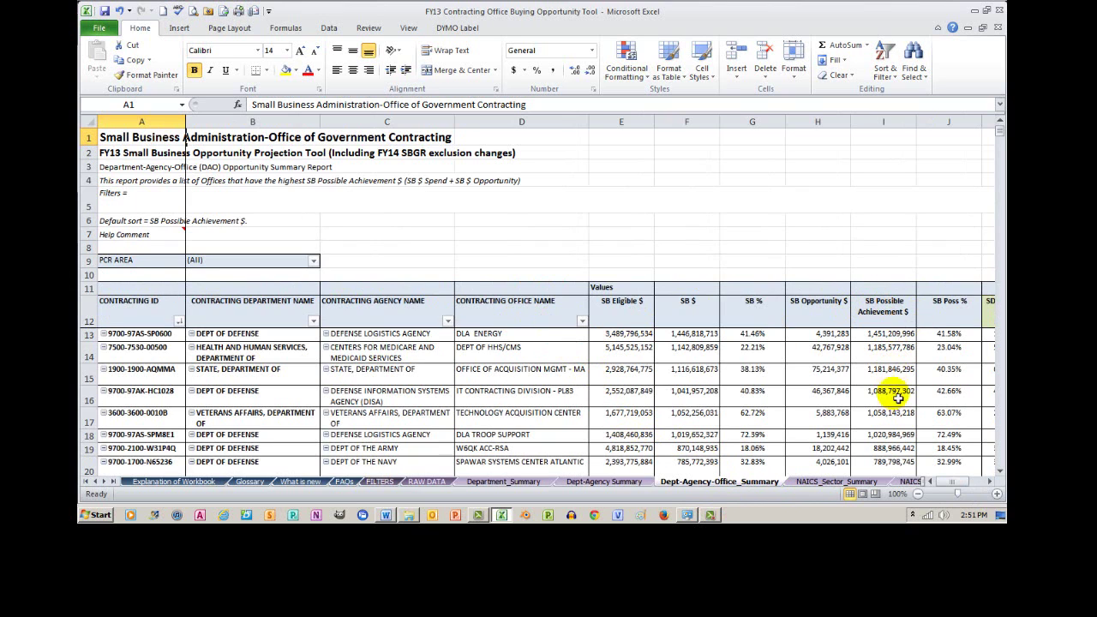
left_click(867, 481)
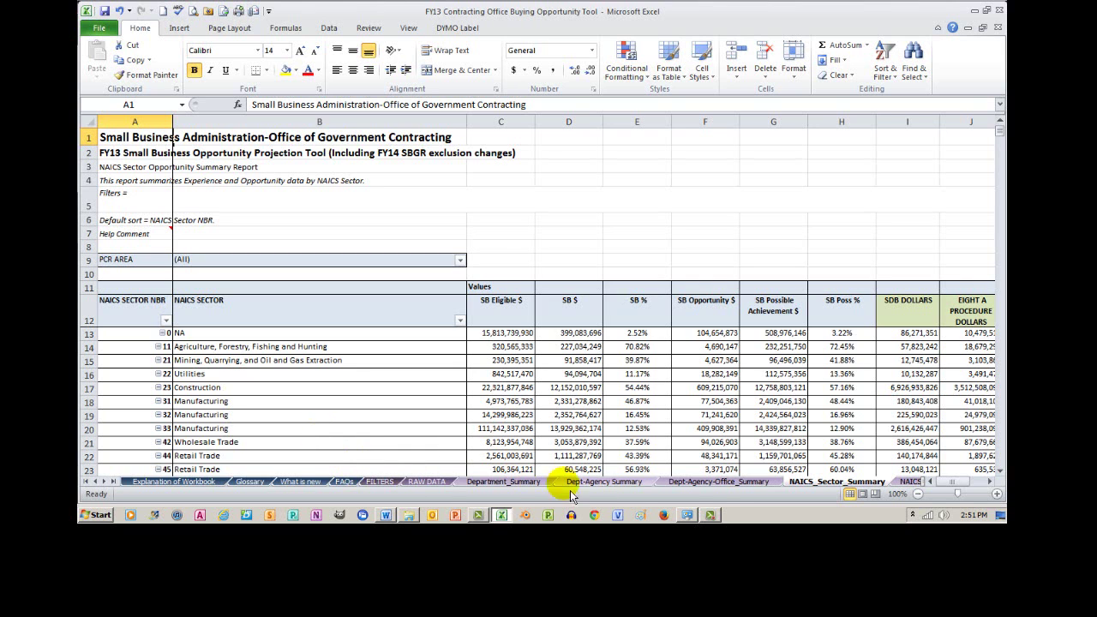
left_click(910, 481)
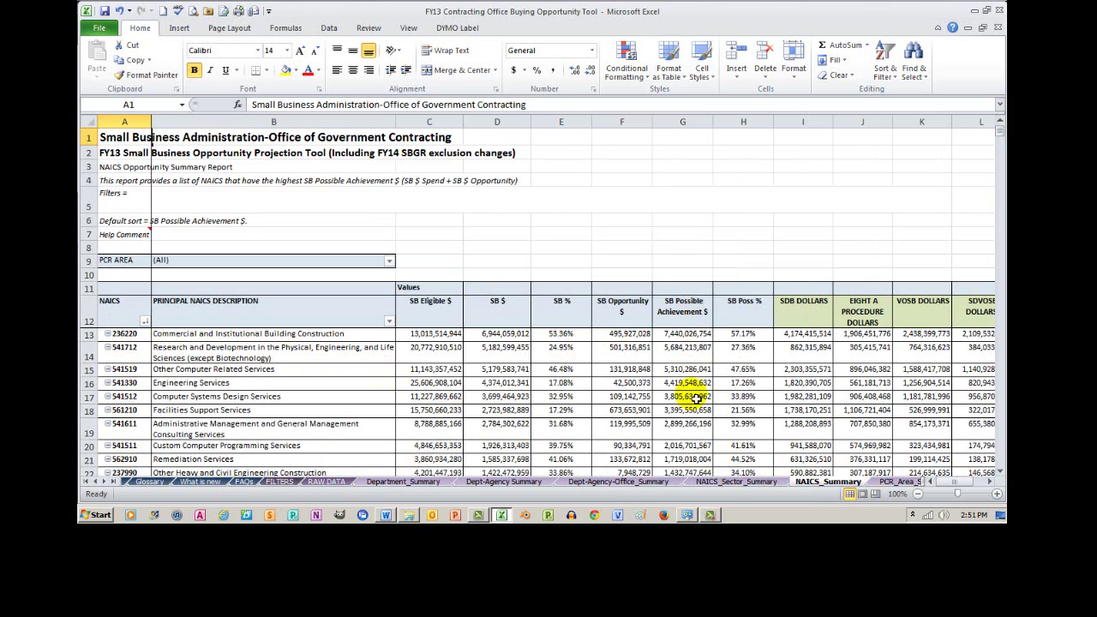
- View the PCR_Area_State_Summary report and examine the top NAICS sectors by state on the PCR_Area_ST_Top7 NAICS Sector sheet
left_click(896, 483)
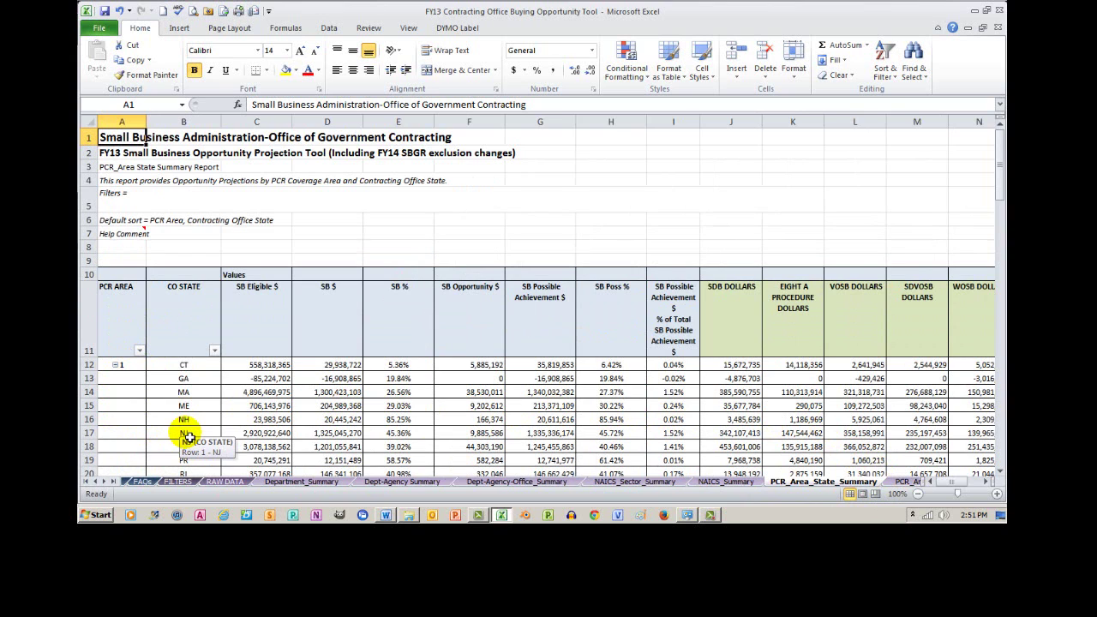
left_click(911, 482)
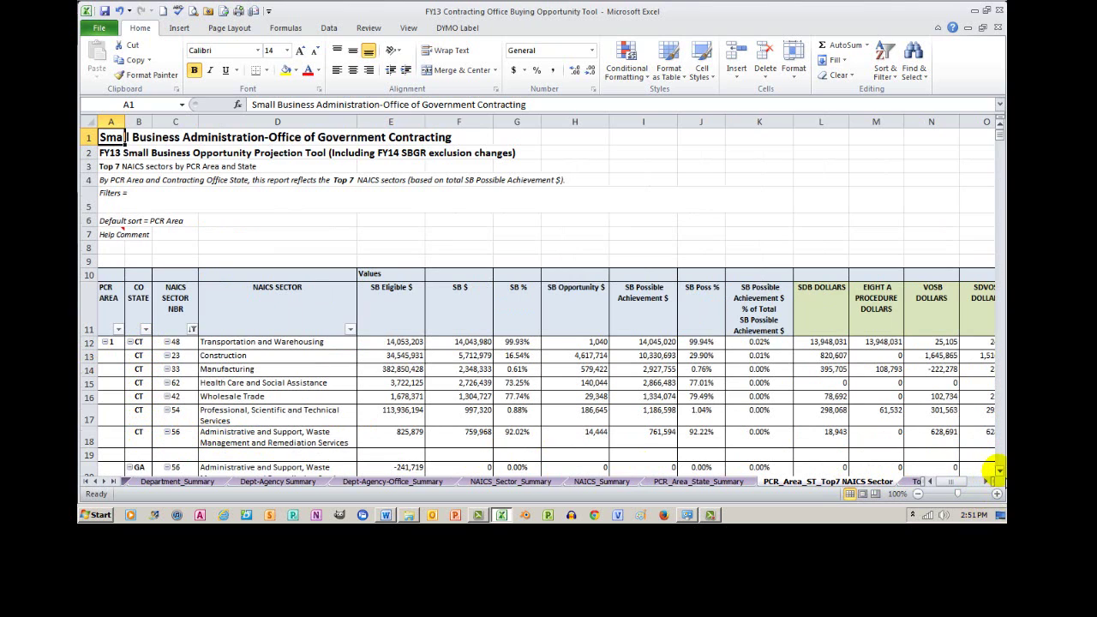
left_click(999, 471)
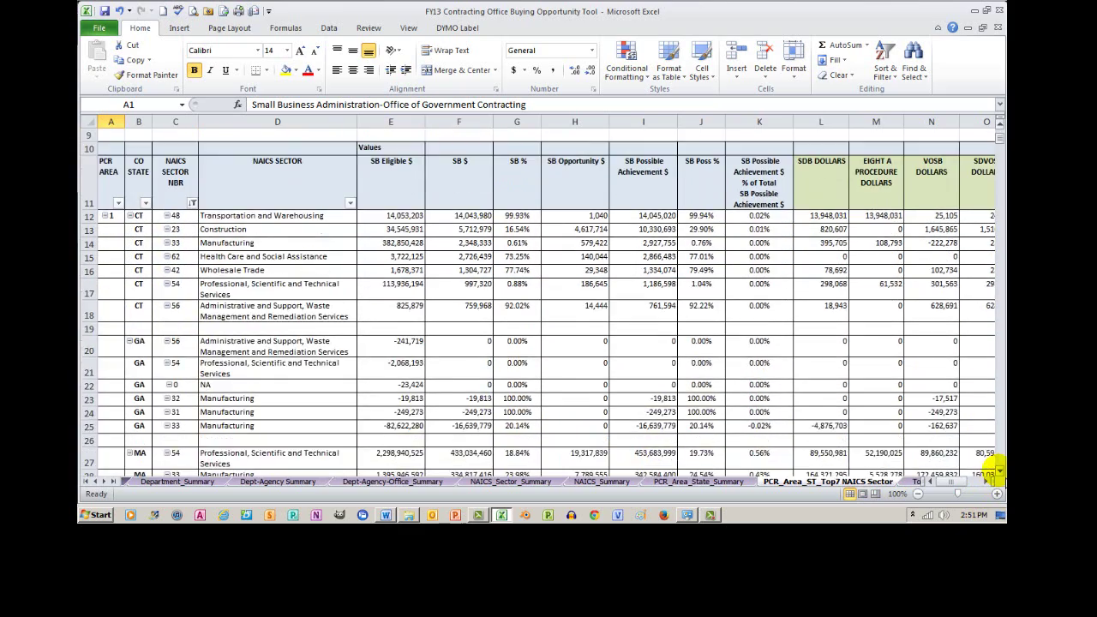
- Look through the PCR_Area_ST_Top7 NAICS Sector, Top300 DAO Possible Achievement and PCR_Area_PCR Assignment_Summary reports in turn
left_click_drag(998, 471, 999, 471)
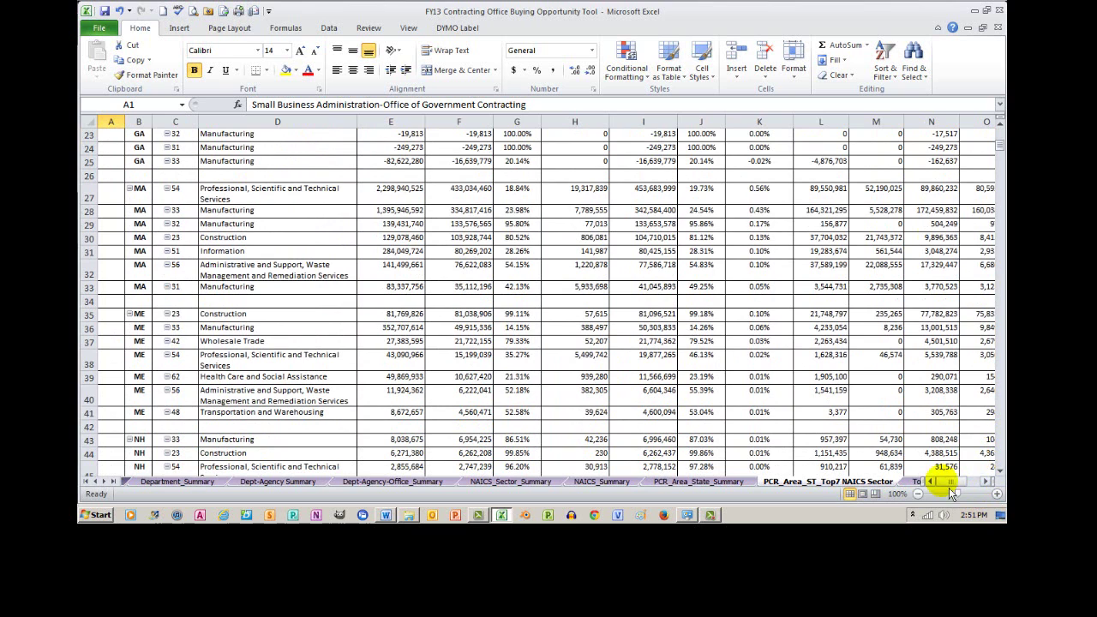
left_click(921, 483)
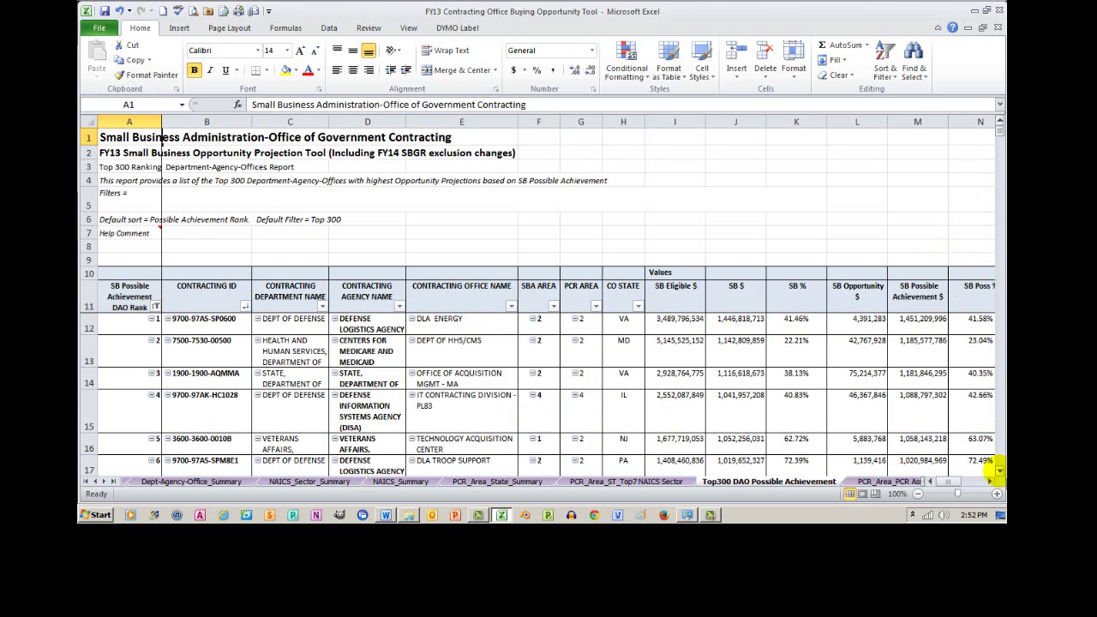
left_click(1000, 470)
left_click(999, 471)
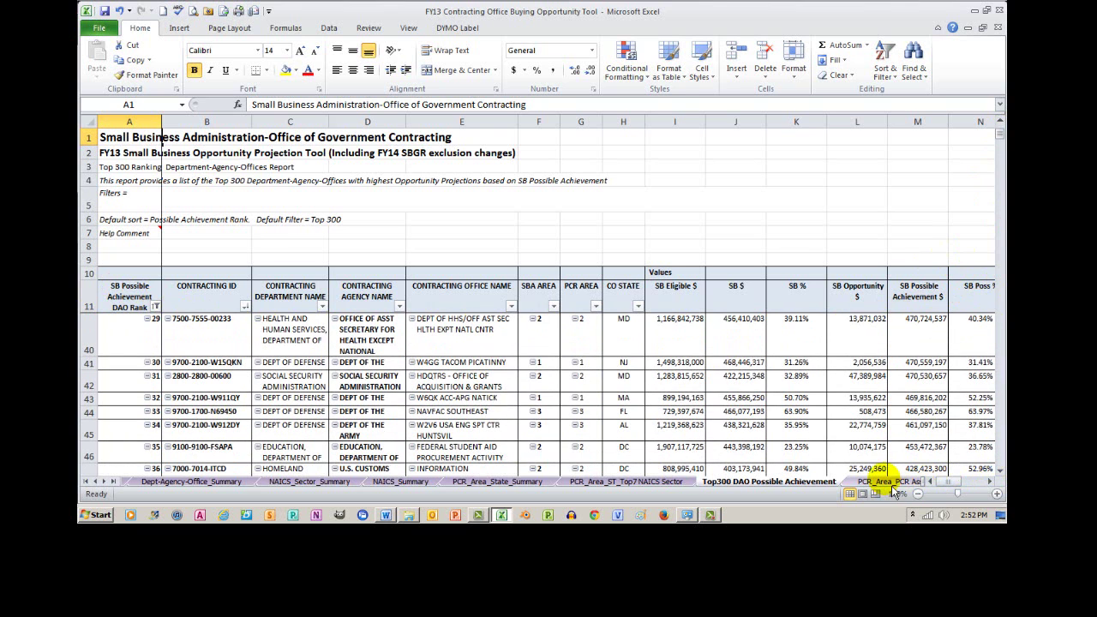
left_click(888, 482)
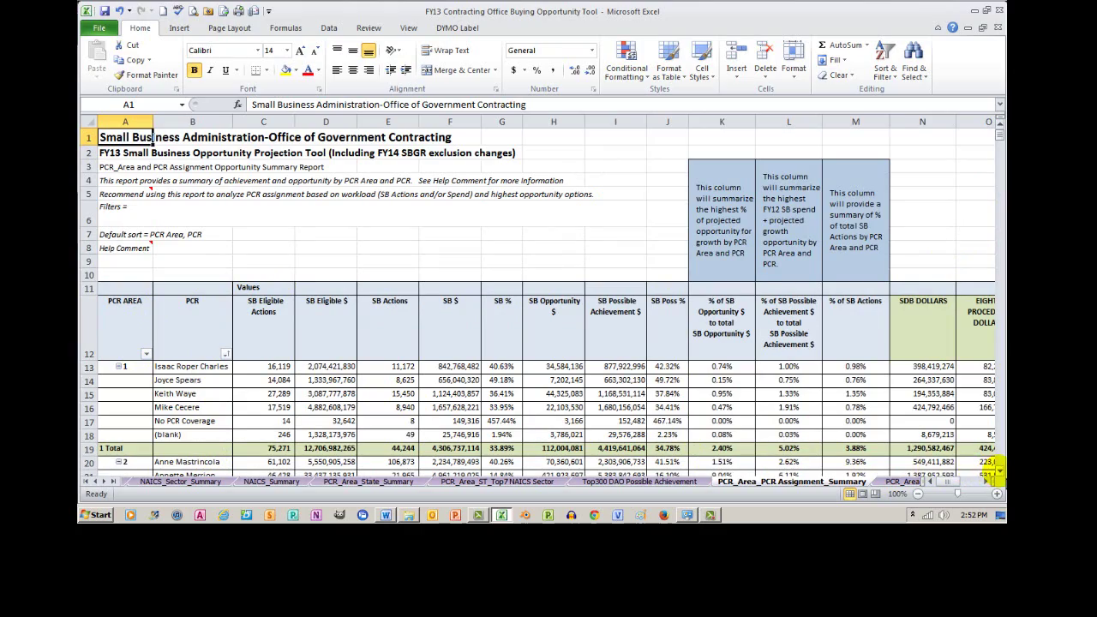
left_click_drag(999, 470, 995, 467)
- Review the top 300 offices by PCR and relationship across PCR areas 1 and 2 on the PCR_Area_PCR Assignment-Top300 sheet
left_click(900, 482)
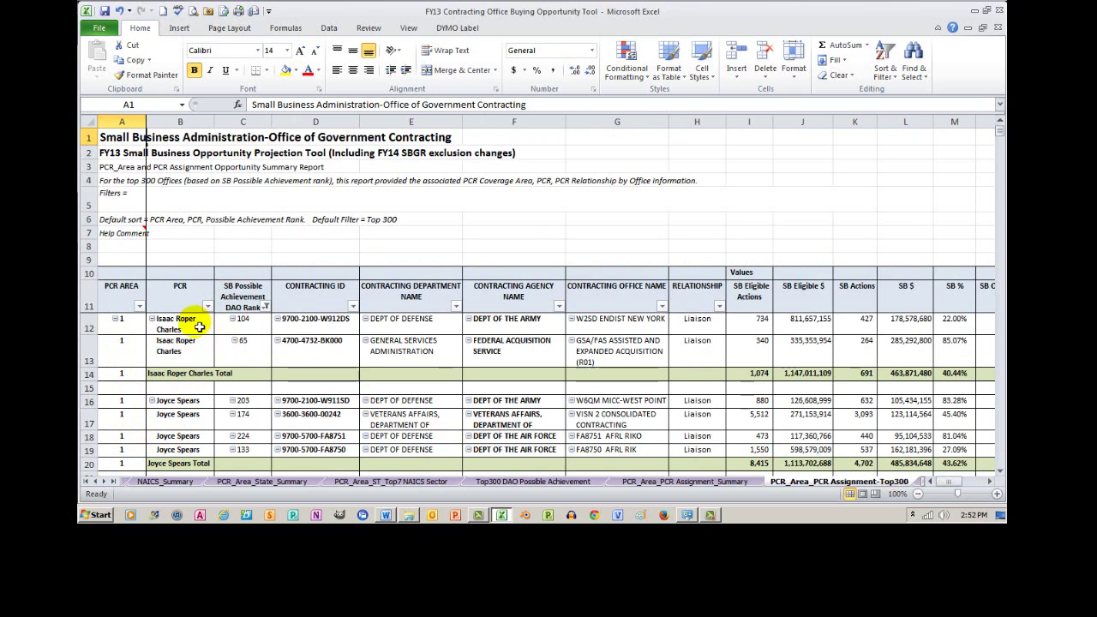
left_click(999, 471)
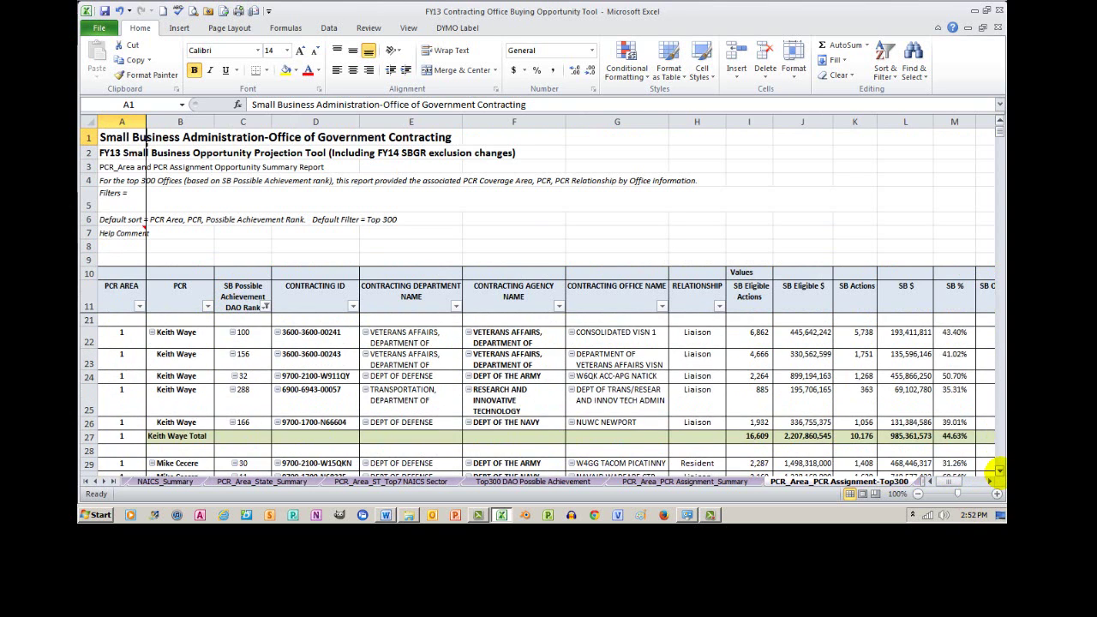
left_click(1000, 471)
left_click(999, 470)
left_click(1000, 471)
left_click(999, 471)
left_click(1000, 470)
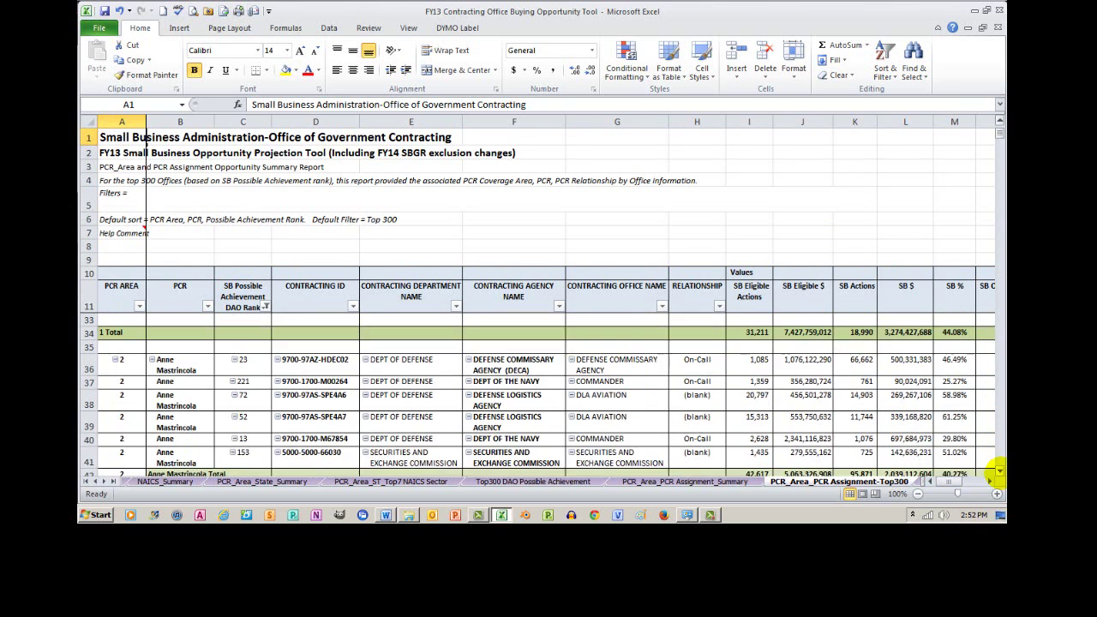
left_click(999, 470)
left_click(1000, 471)
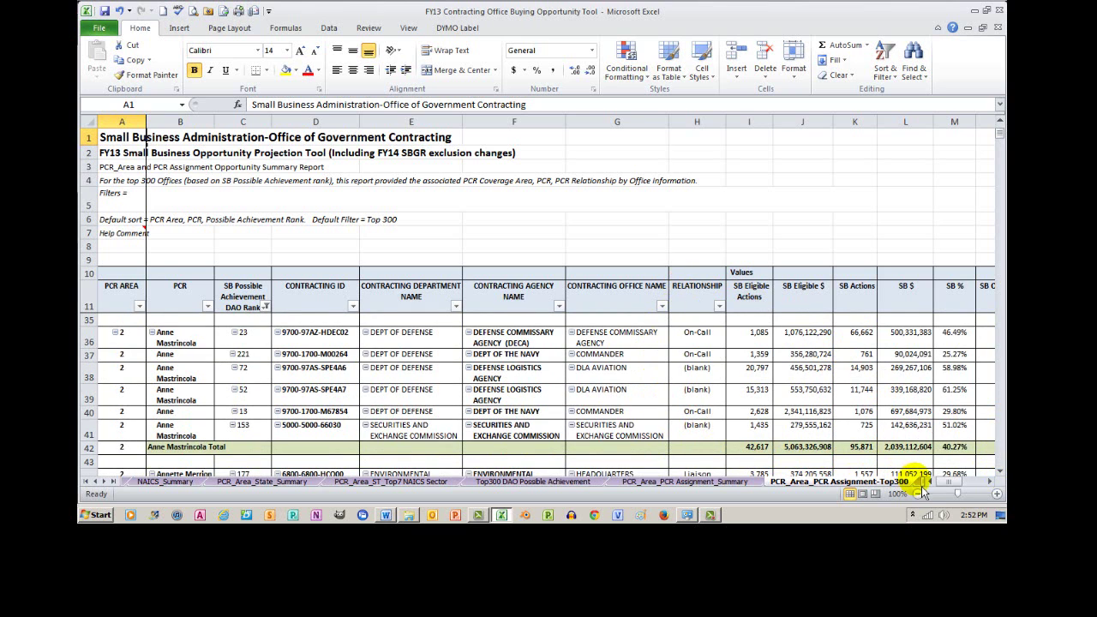
- View the Top 300 by Office_NAICS report and examine its department and government-wide NAICS performance, quartile level and SB opportunity columns
key("ctrl+Page_Down")
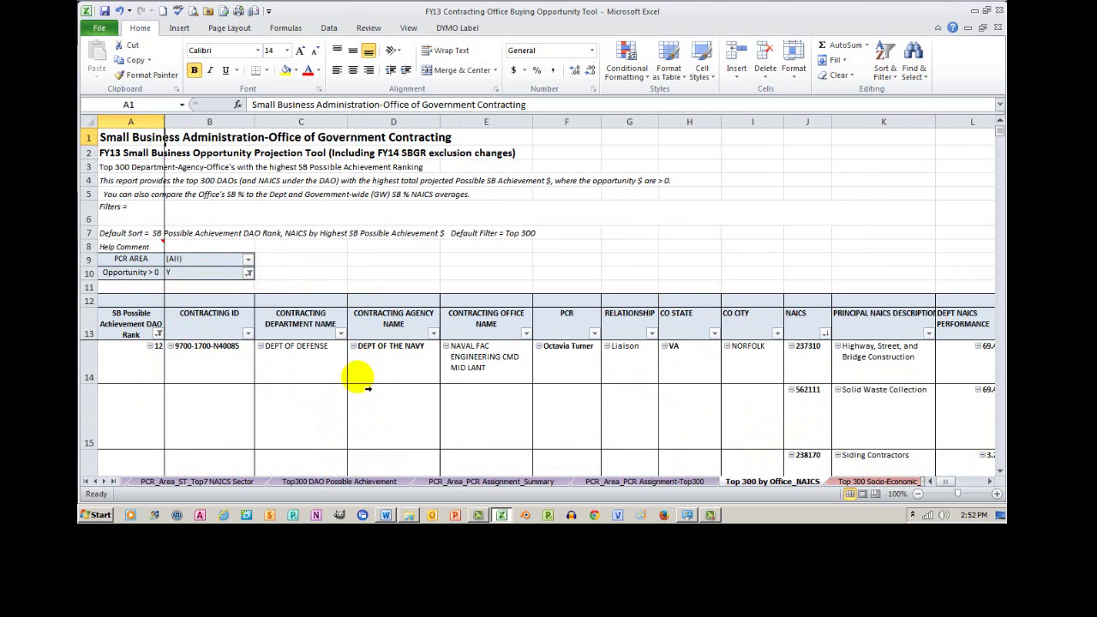
left_click(995, 485)
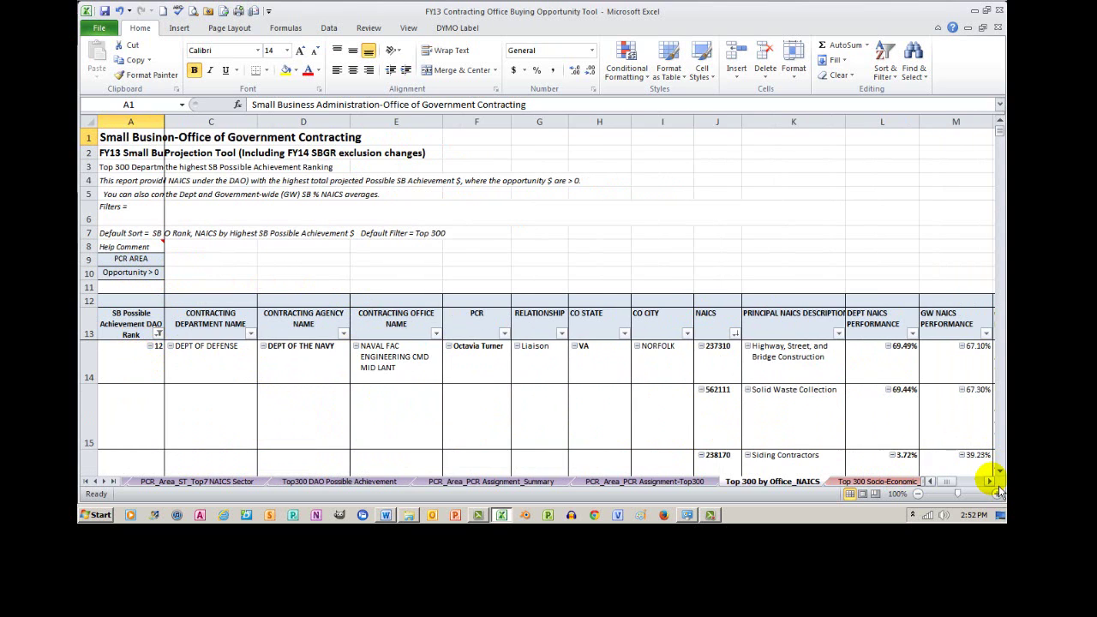
left_click(991, 482)
left_click(991, 482)
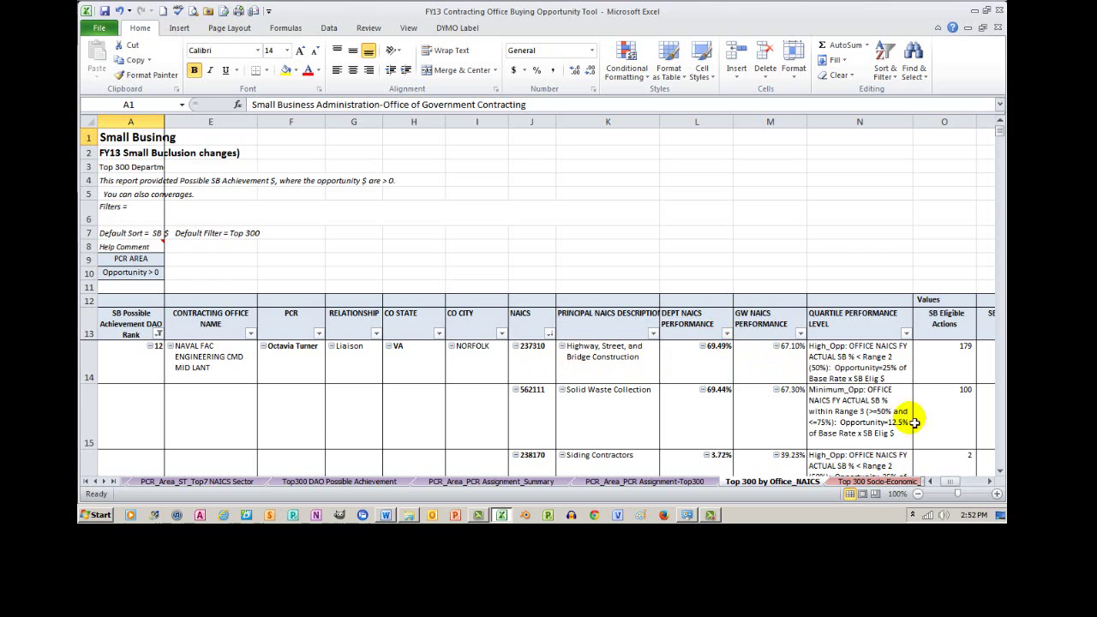
left_click(990, 482)
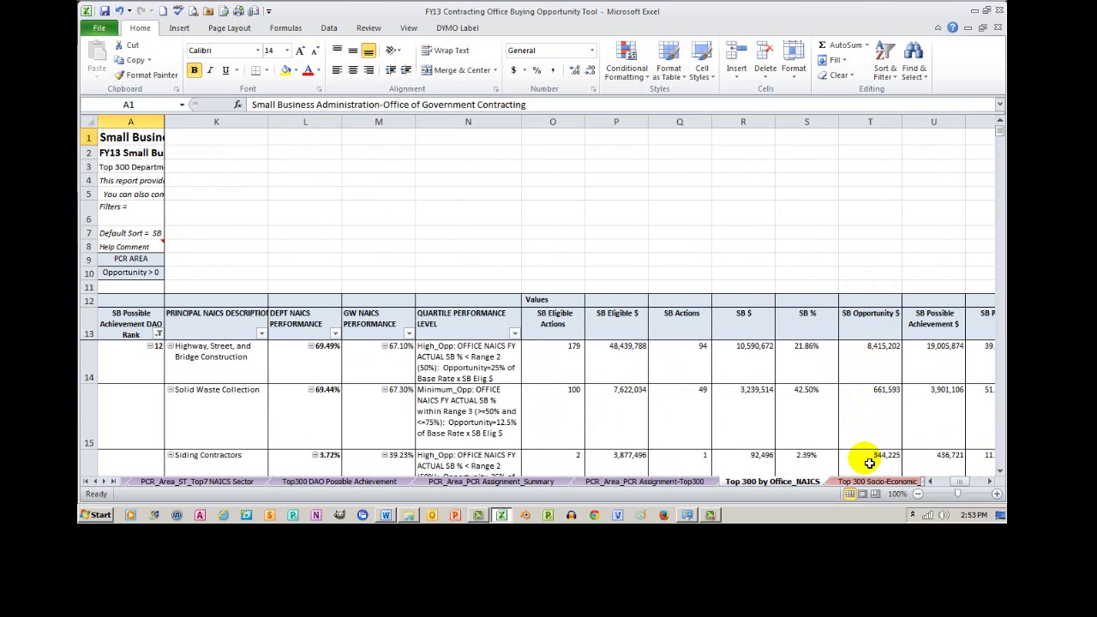
left_click(932, 481)
left_click(932, 481)
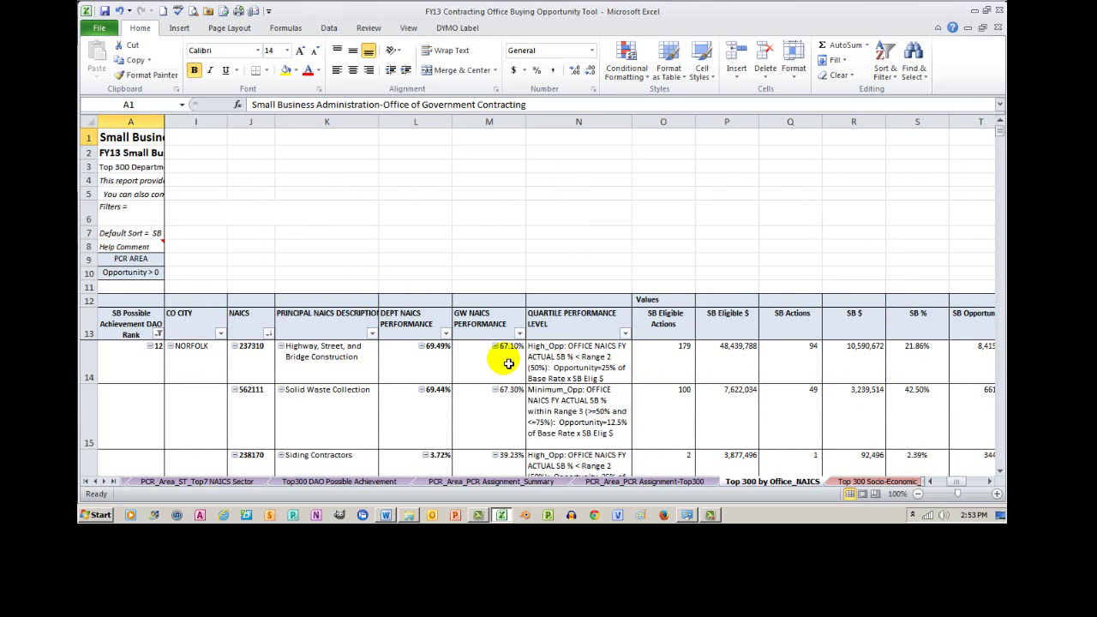
mouse_move(440, 366)
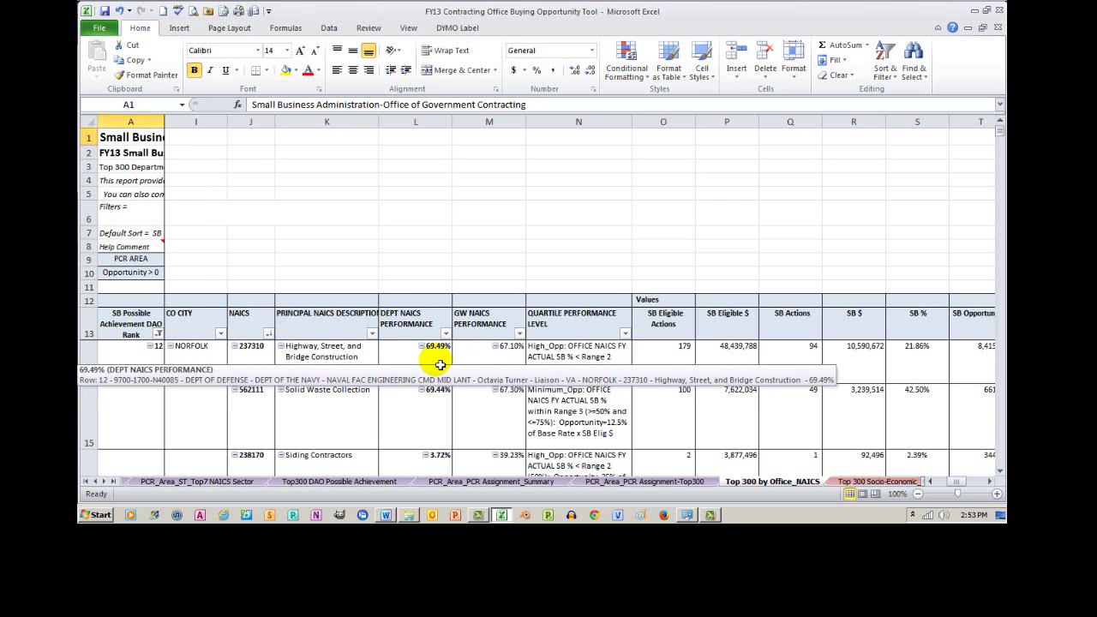
- View the Top 300 Socio-Economic_8a report across to its 8(a) procedure, vendor and set-aside dollar columns
left_click(876, 481)
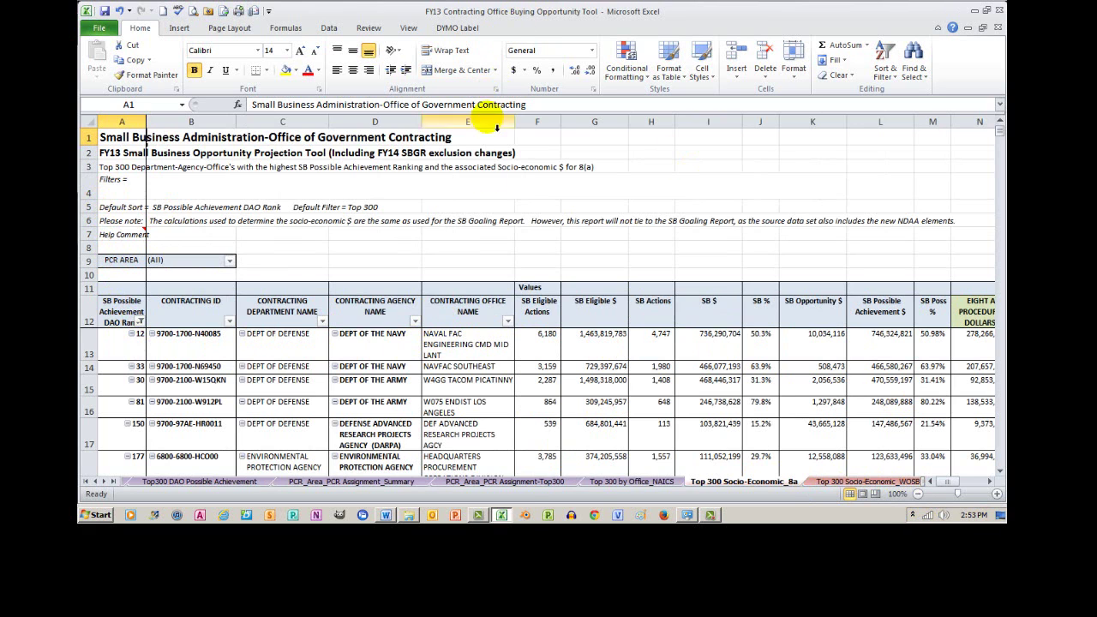
left_click(991, 483)
left_click(990, 482)
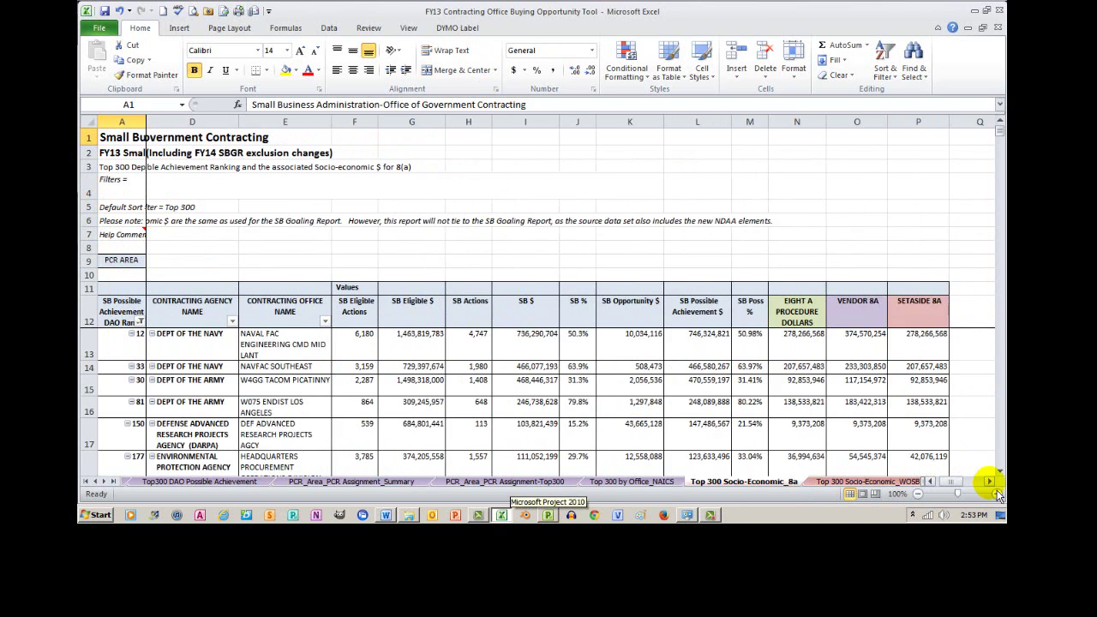
left_click(990, 483)
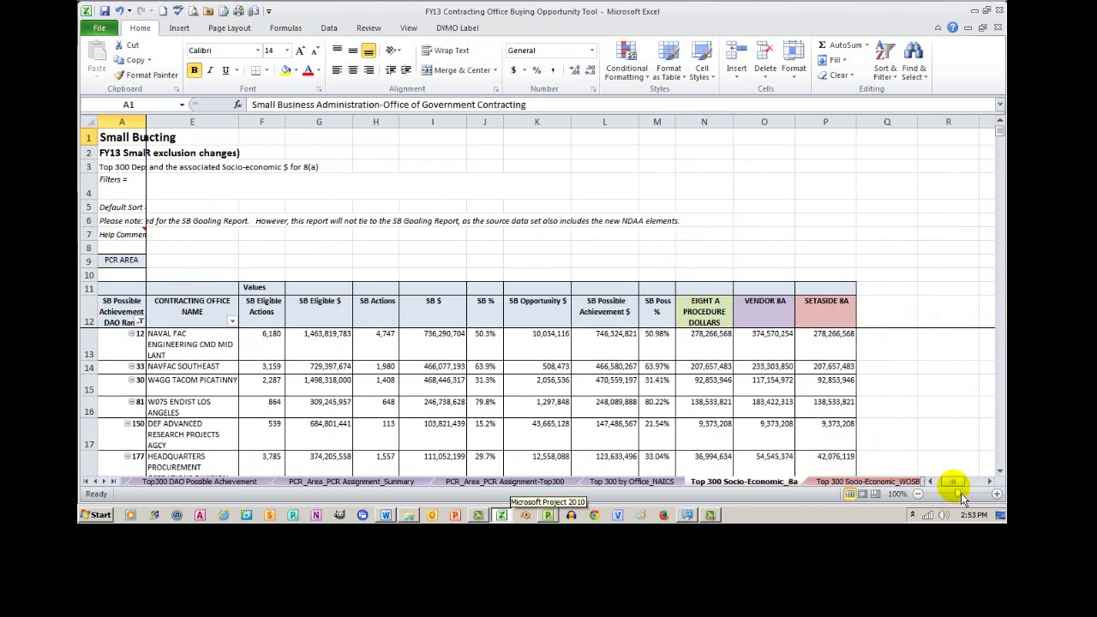
- View the Top 300 Socio-Economic_WOSB report and examine its WOSB dollars, vendor and set-aside columns
left_click(104, 481)
left_click(103, 482)
left_click(104, 482)
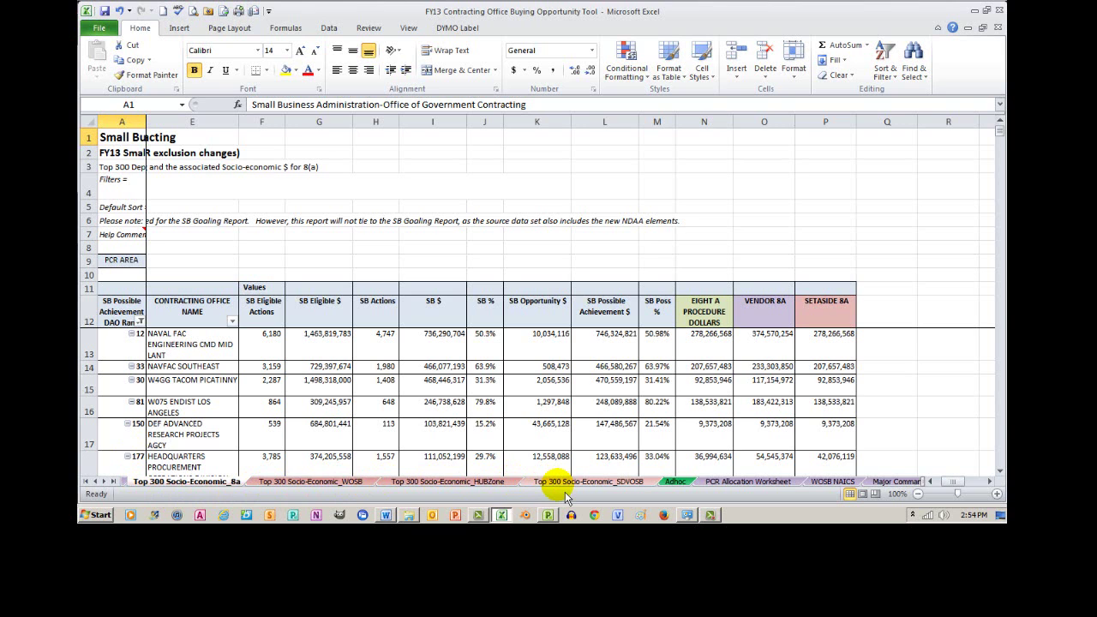
left_click(313, 481)
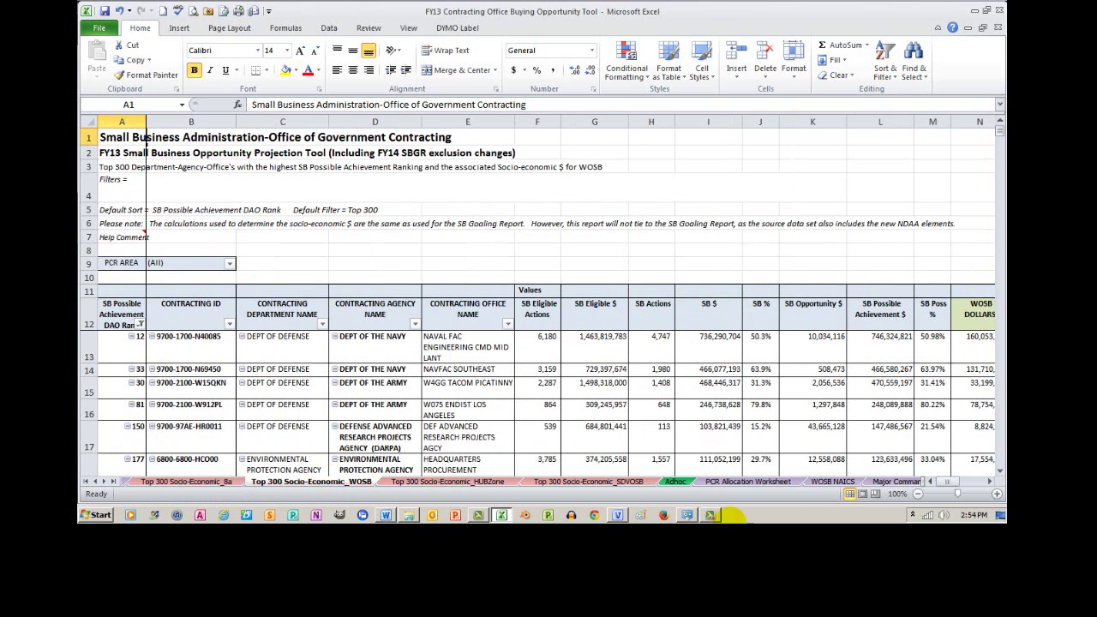
left_click(990, 482)
left_click(990, 481)
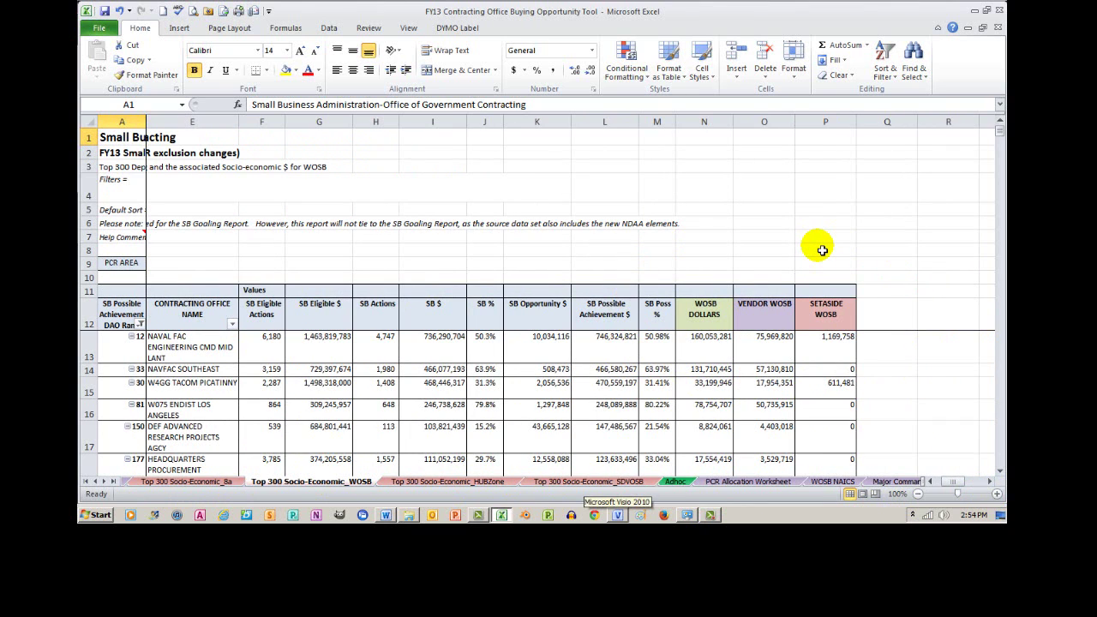
left_click(940, 491)
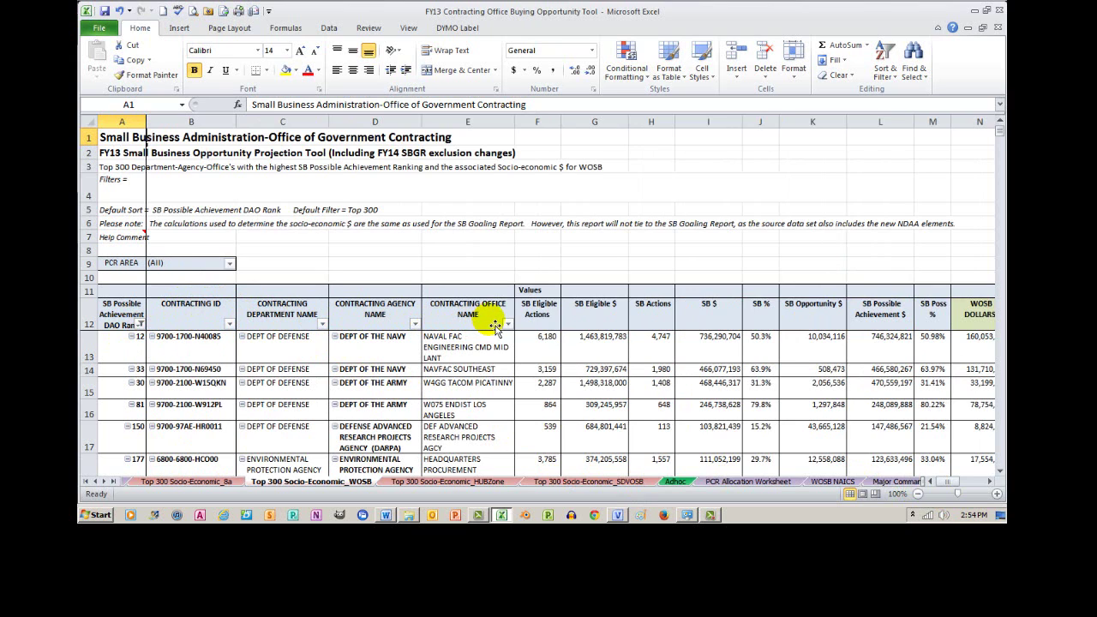
- View the Top 300 Socio-Economic_HUBZone report across to its HUBZone dollars, vendor and set-aside columns
left_click(461, 485)
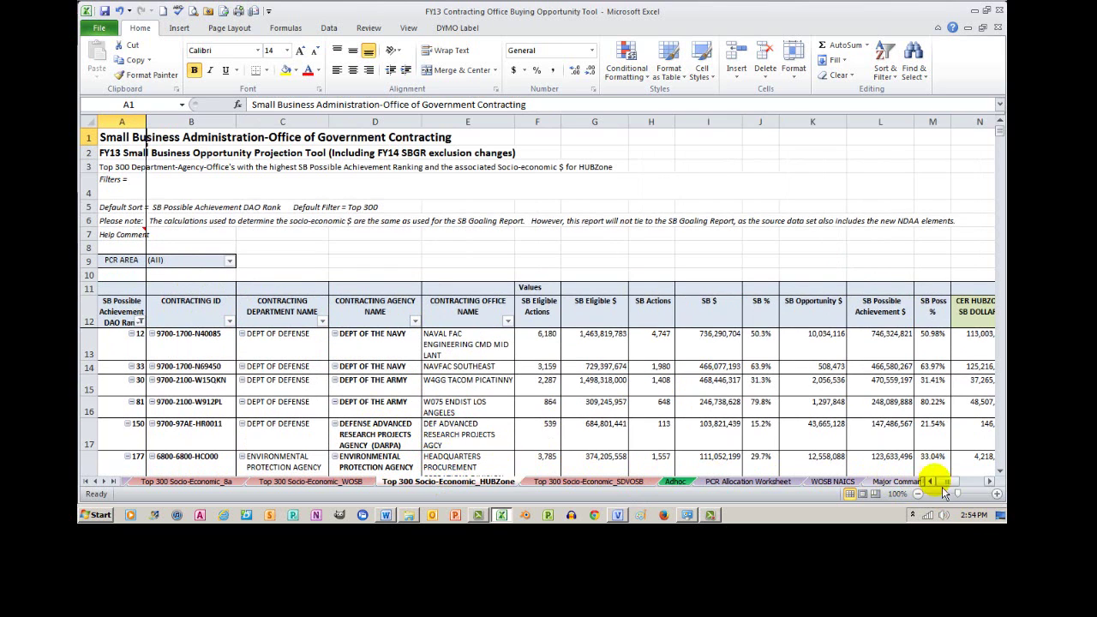
left_click(988, 482)
left_click(988, 482)
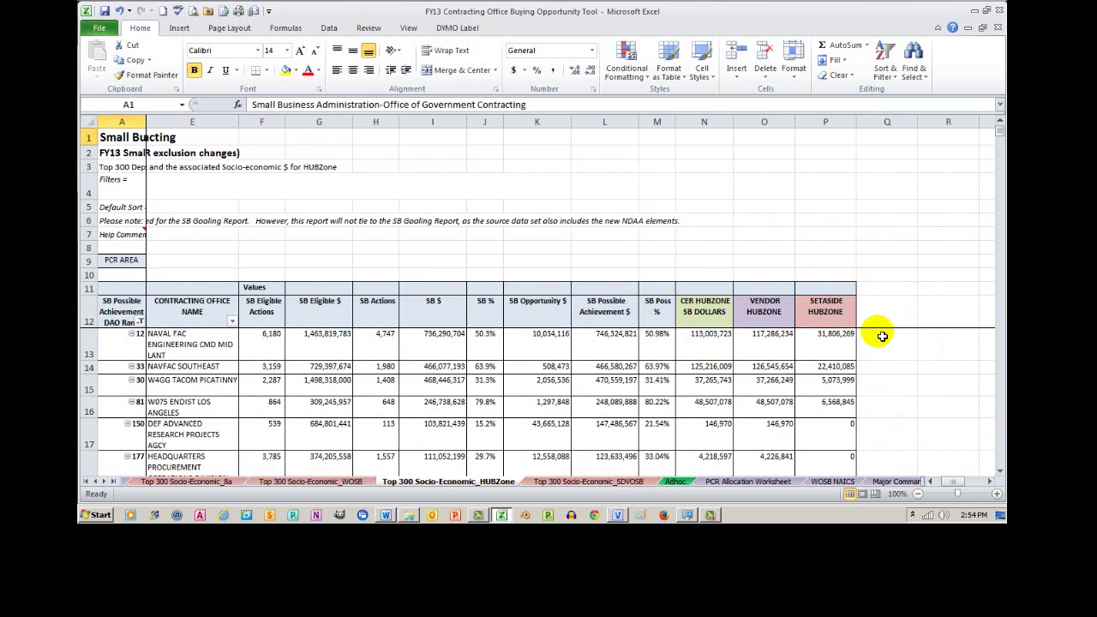
- View the Top 300 Socio-Economic_SDVOSB report across to its SDVOSB dollars, vendor and set-aside columns
left_click(632, 486)
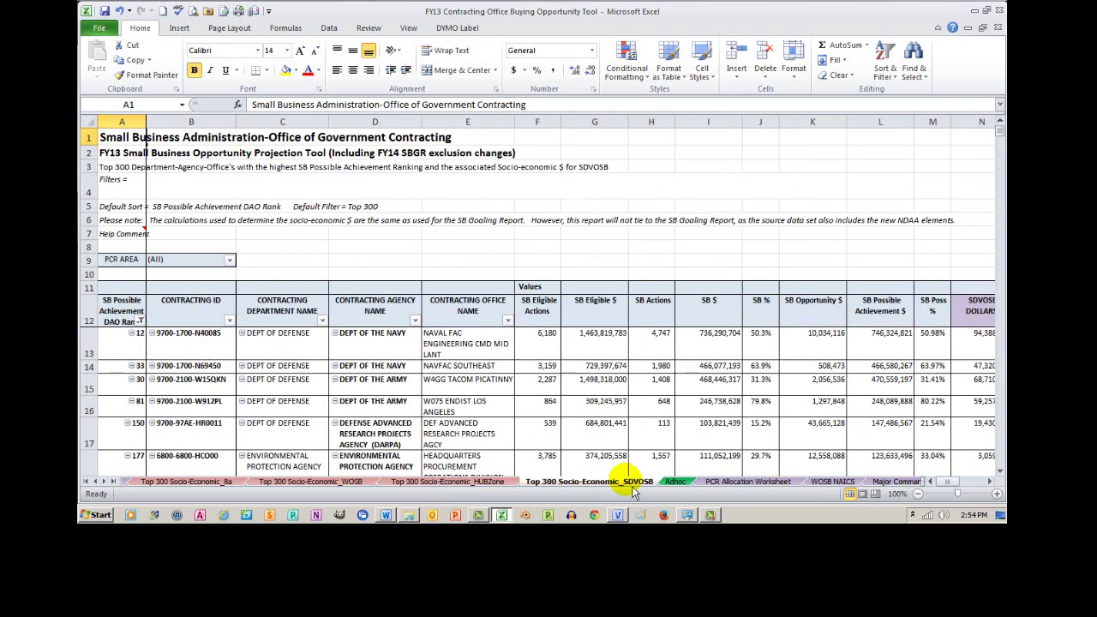
left_click(990, 481)
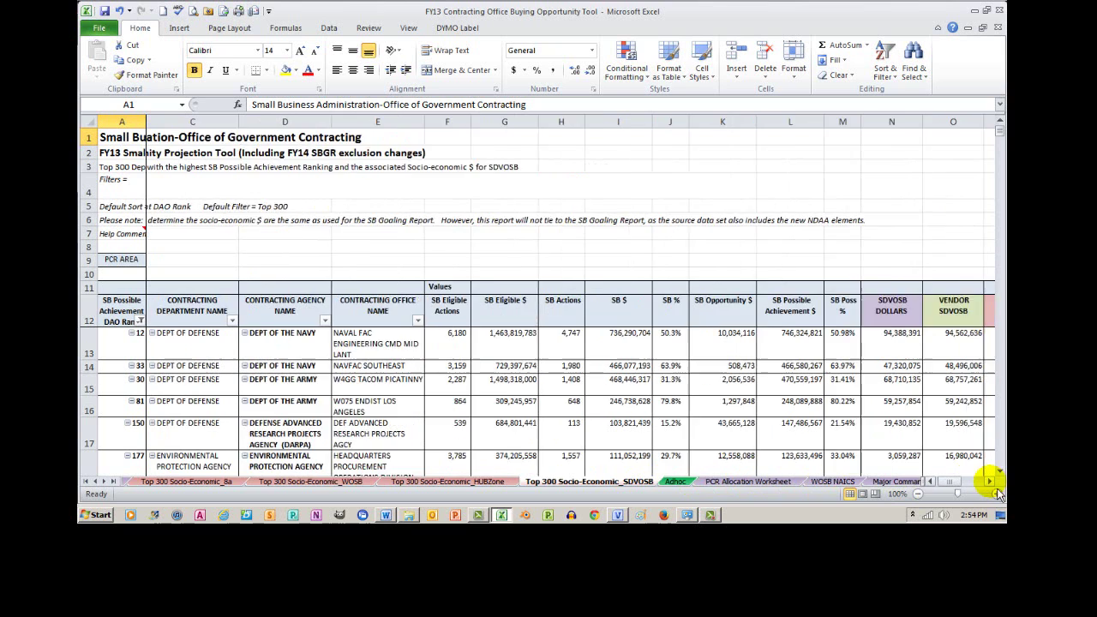
left_click(990, 481)
left_click(991, 481)
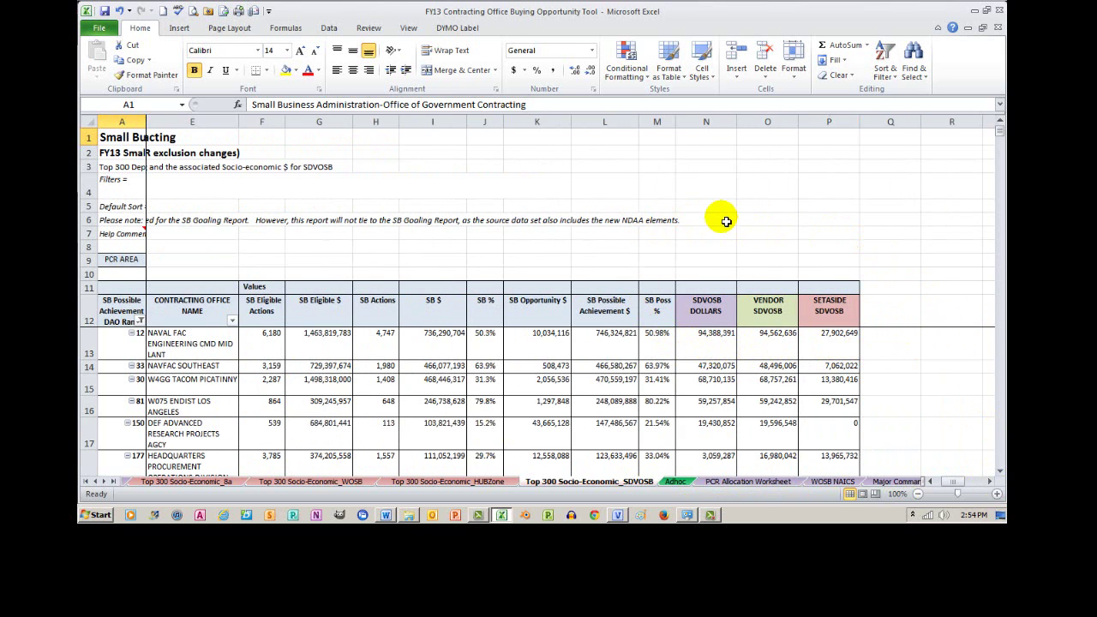
- On the Adhoc sheet, show the pivot table's field list and add CO STATE as a row label after CONTRACTING DEPARTMENT NAME
left_click(680, 490)
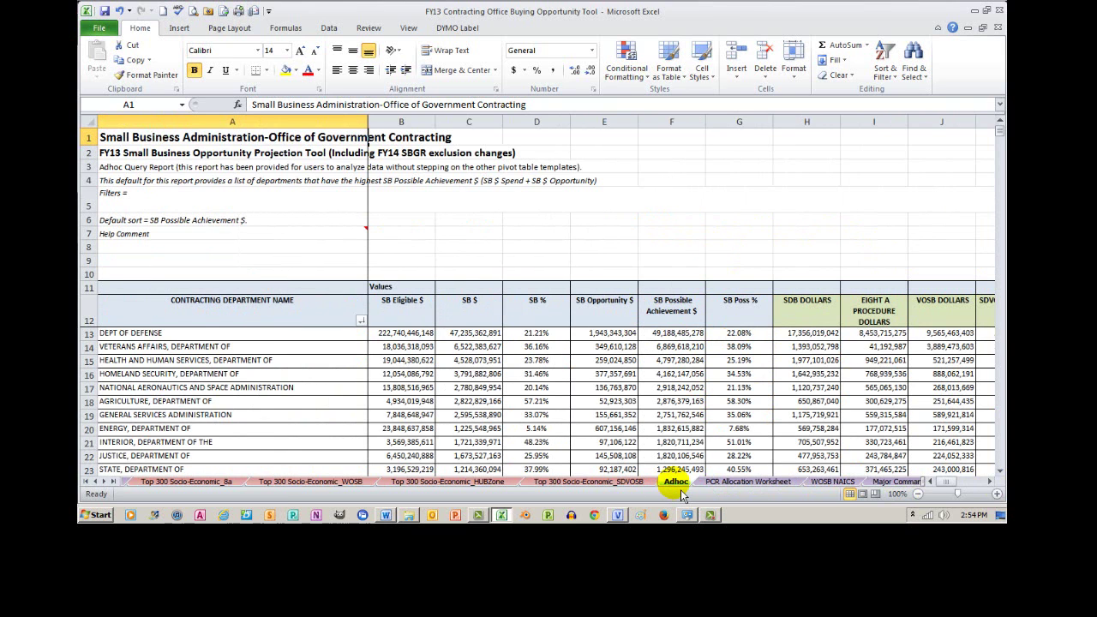
right_click(598, 403)
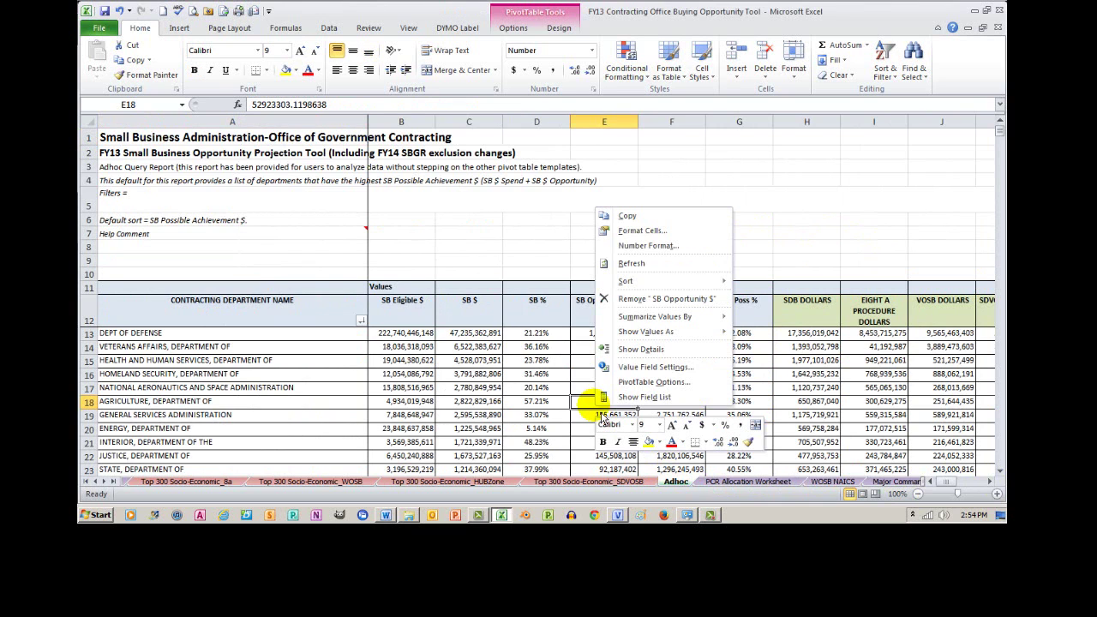
left_click(661, 400)
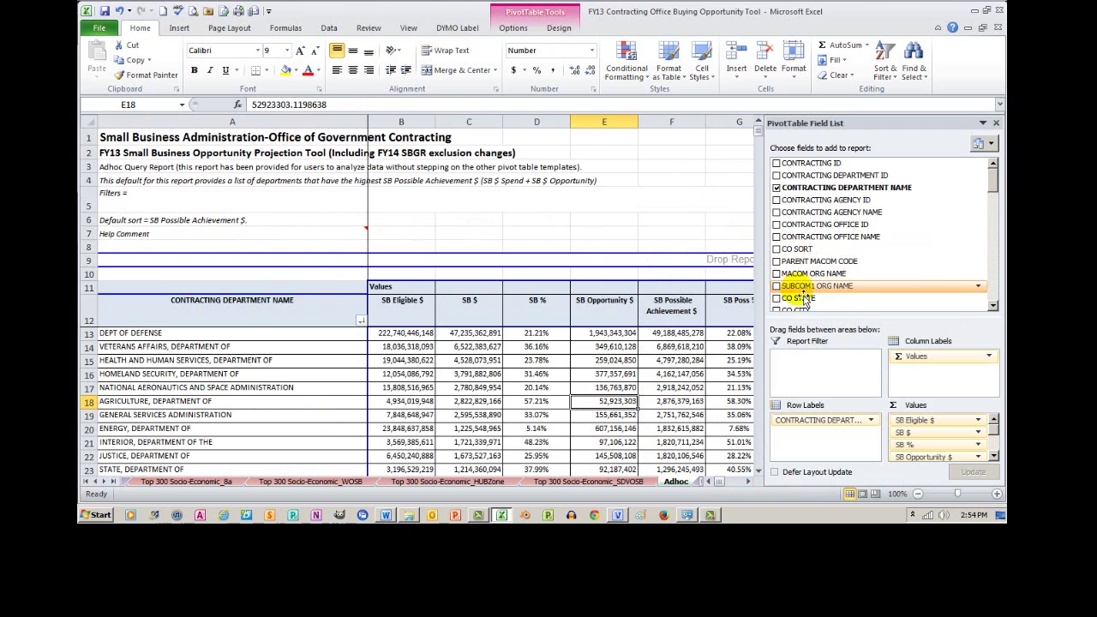
left_click_drag(803, 296, 369, 363)
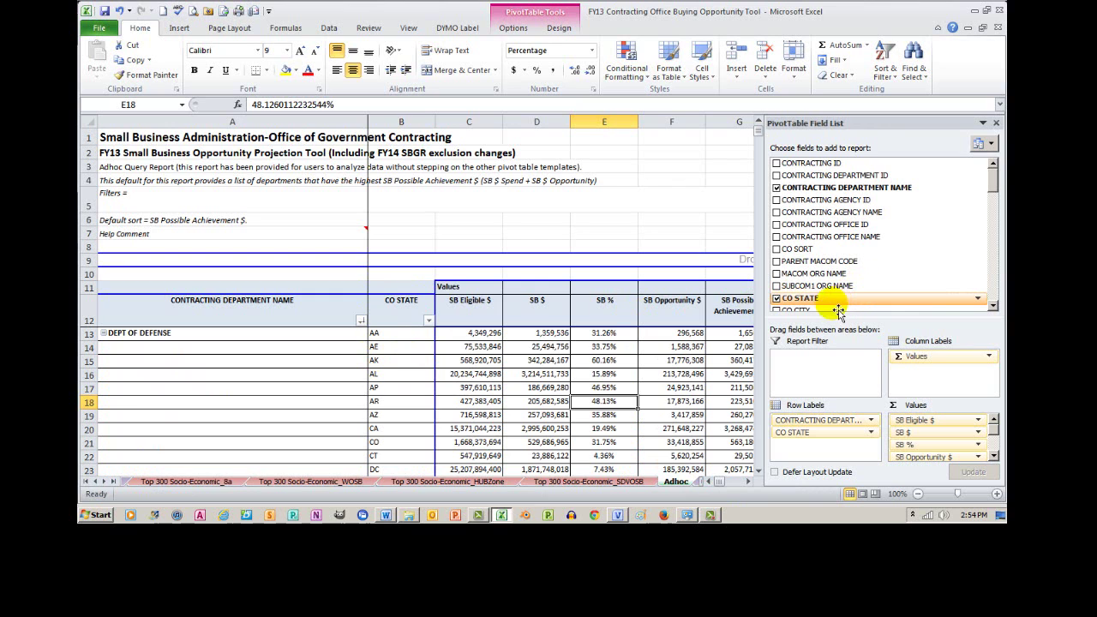
scroll(781, 312, "down", 1)
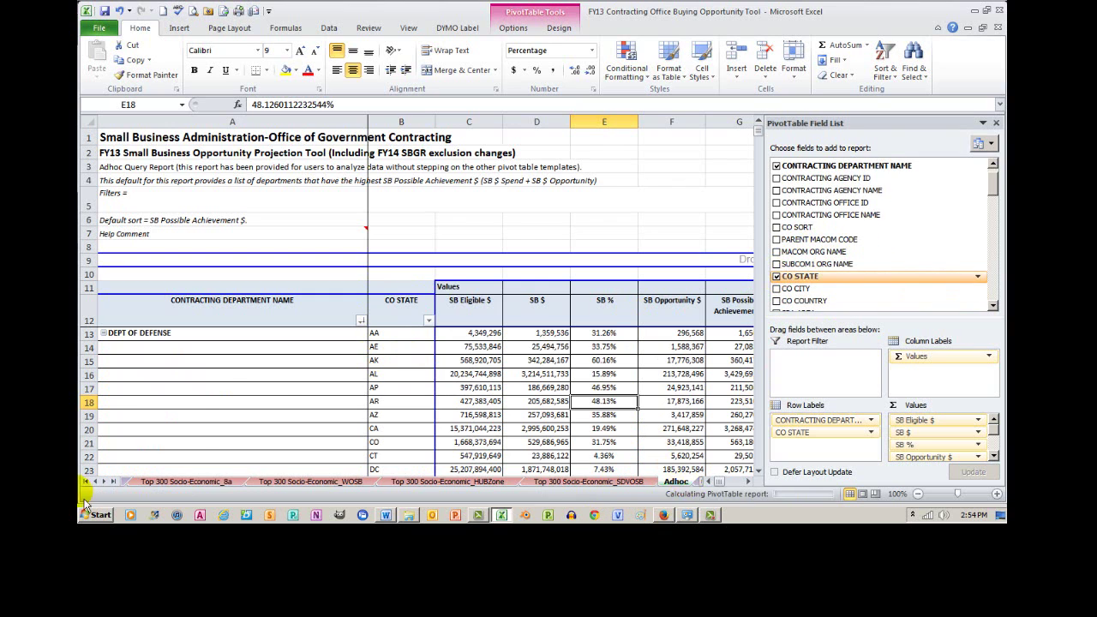
- View the PCR Allocation Worksheet report and select its PCR column entries
left_click(105, 481)
left_click(105, 482)
left_click(493, 482)
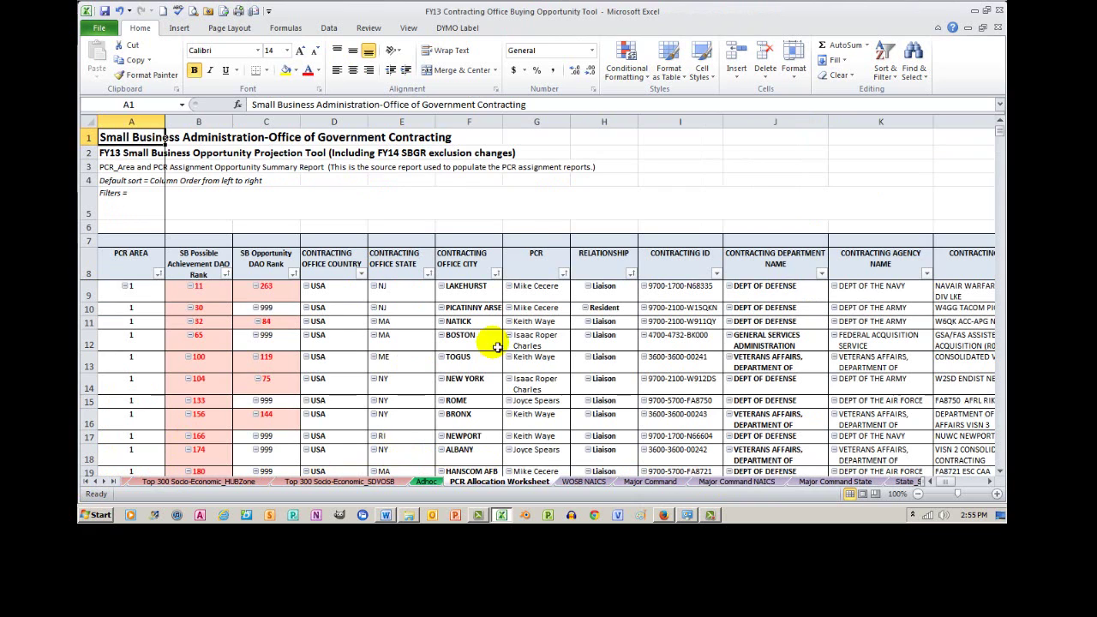
left_click(535, 254)
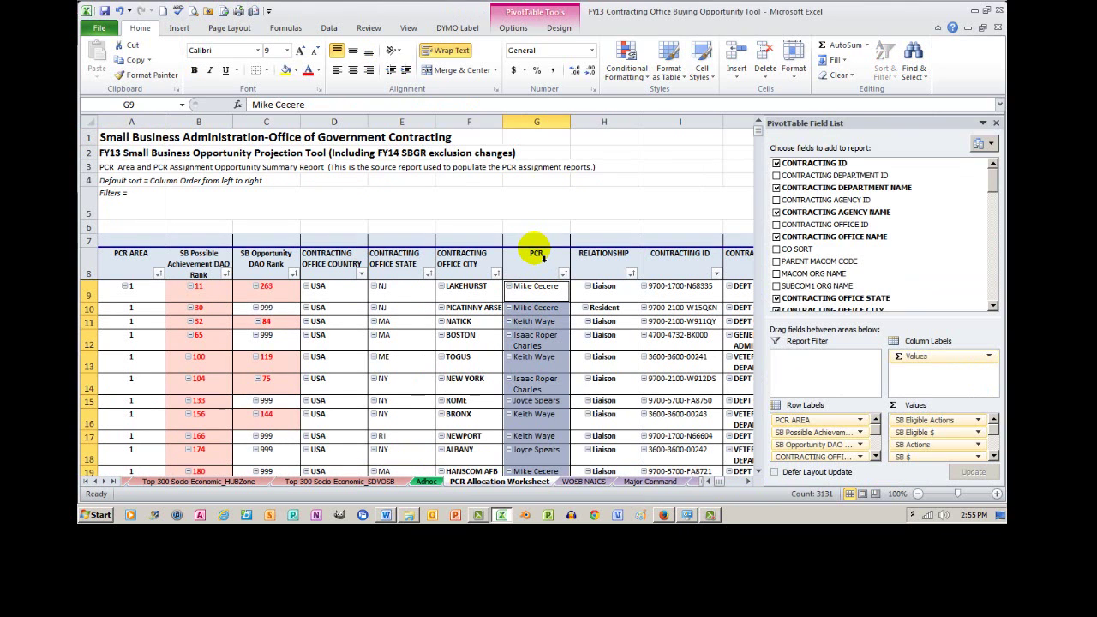
- View the WOSB NAICS report and select its WOSB or EDWOSB NAICS Code entries
left_click(584, 482)
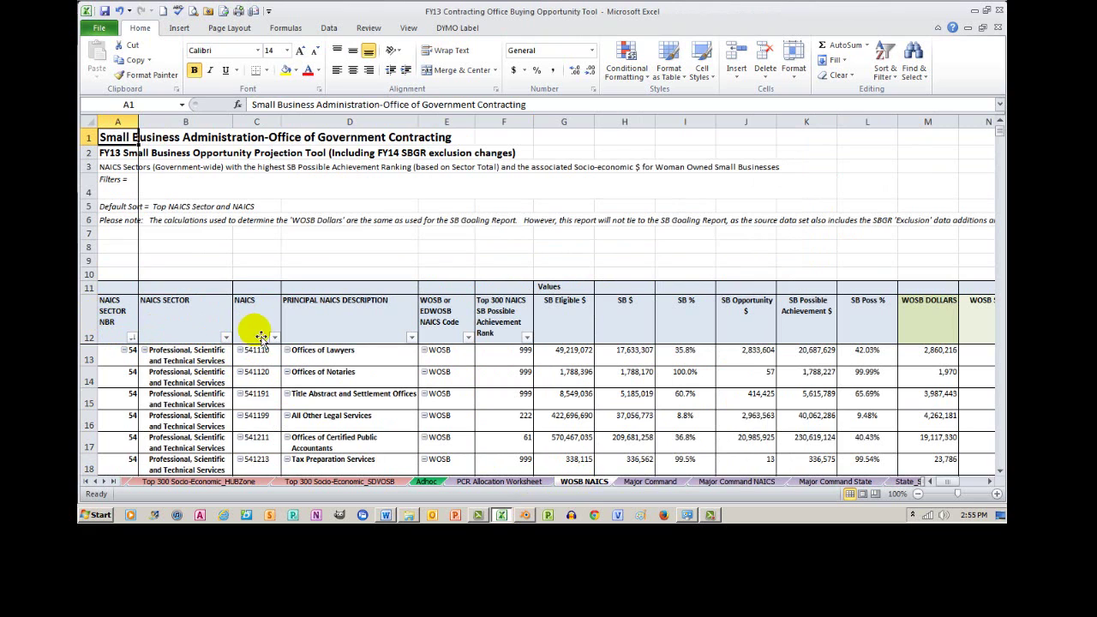
left_click(454, 310)
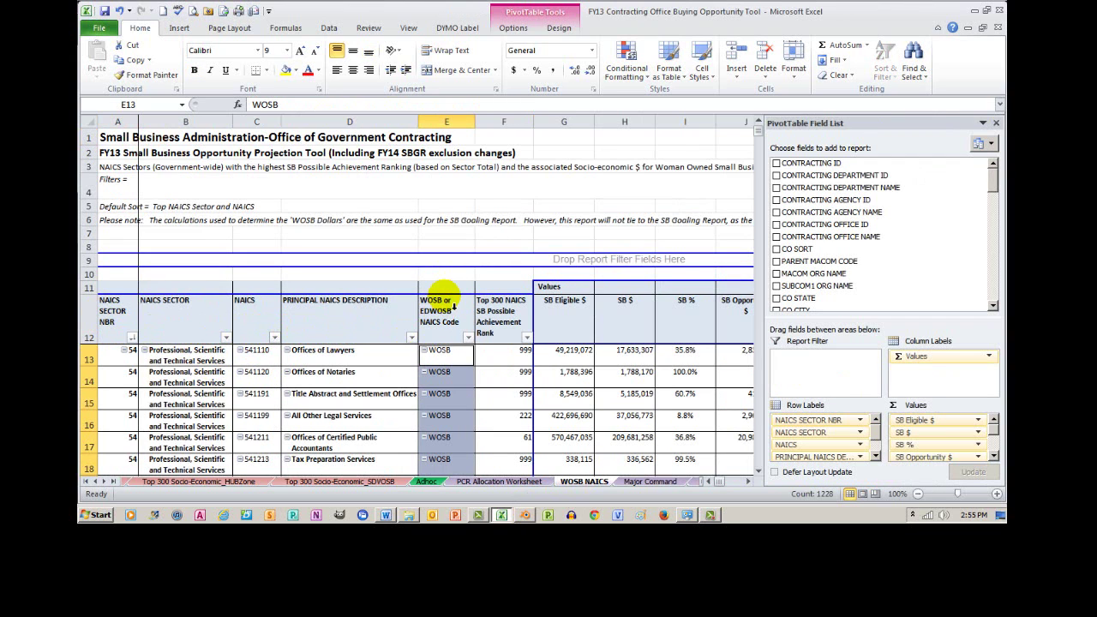
- On the WOSB NAICS report, select the Top 300 rank entries, view the WOSB dollars, vendor and set-aside columns, and reselect the WOSB or EDWOSB code entries
left_click(501, 309)
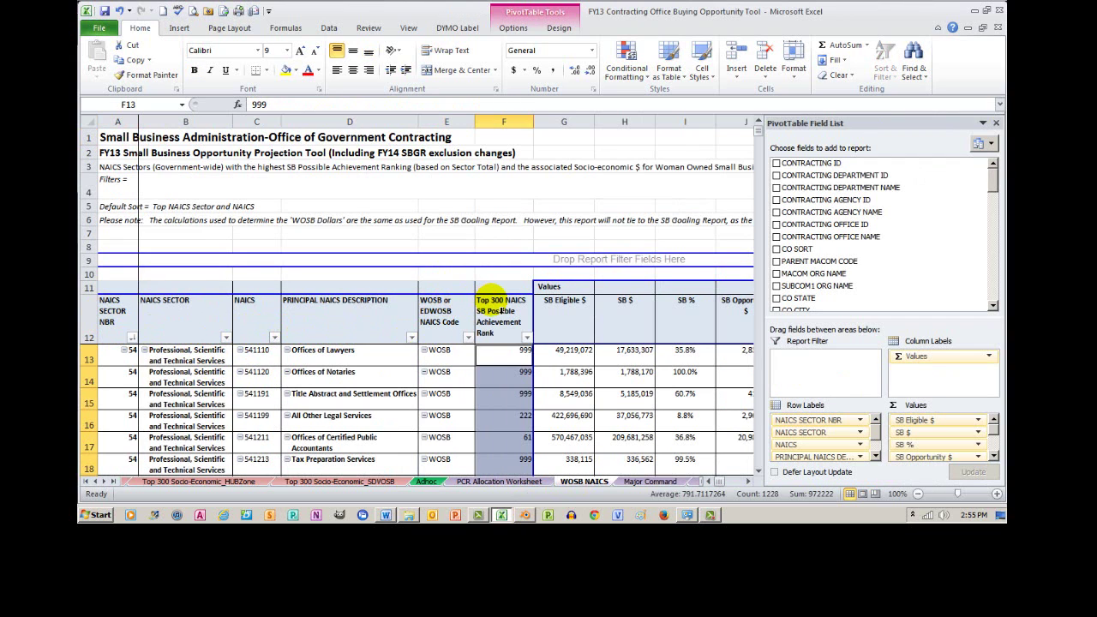
left_click(747, 483)
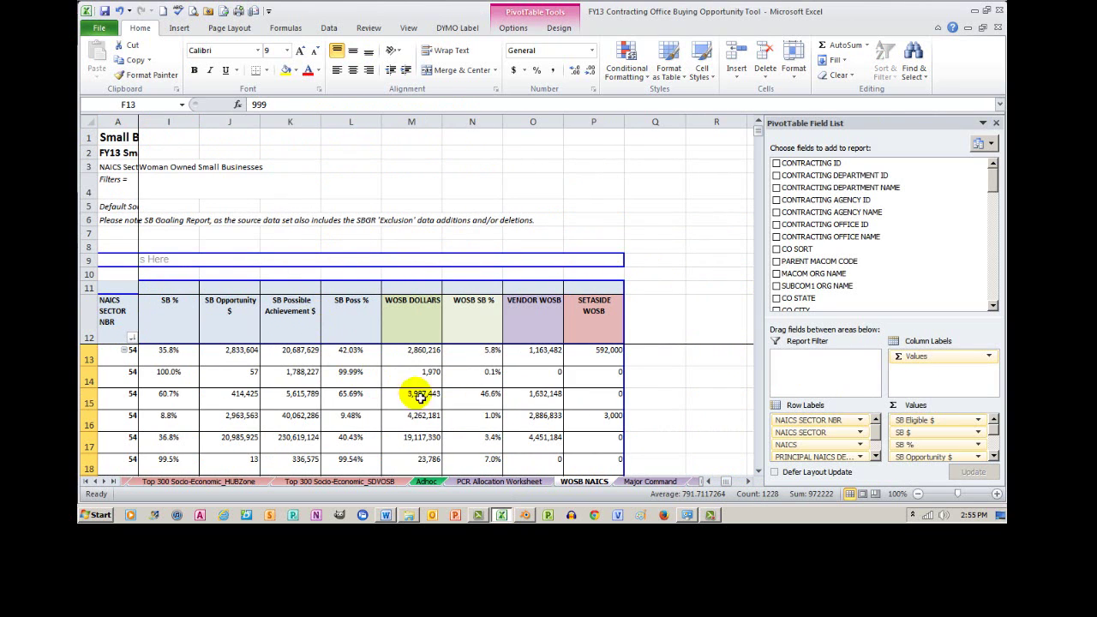
left_click(708, 481)
left_click(708, 481)
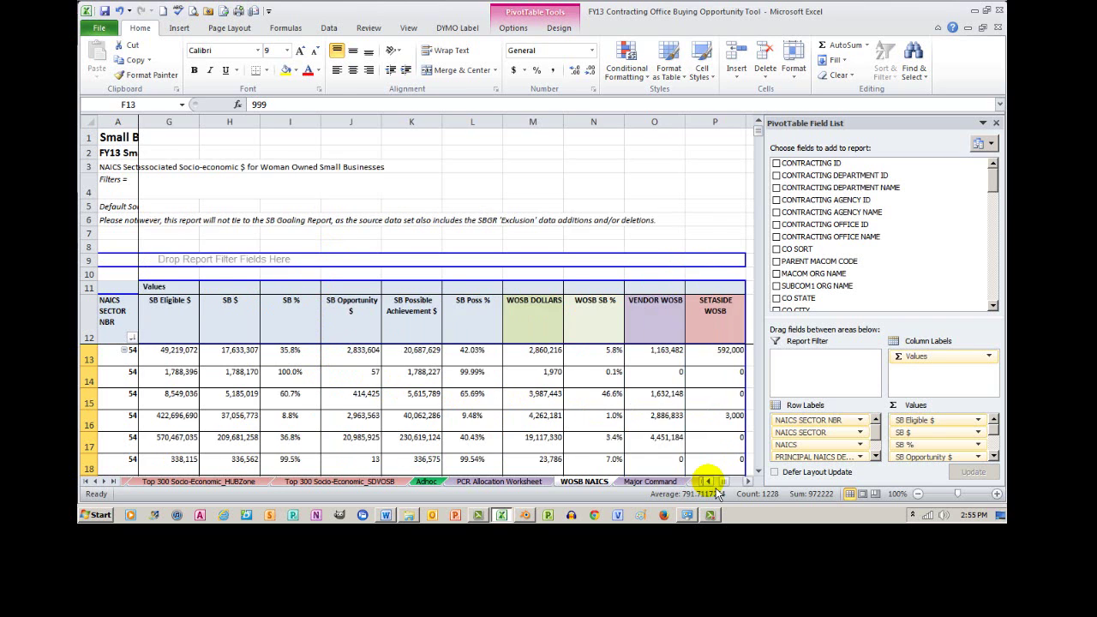
left_click(708, 481)
left_click(708, 481)
left_click(708, 481)
left_click(709, 481)
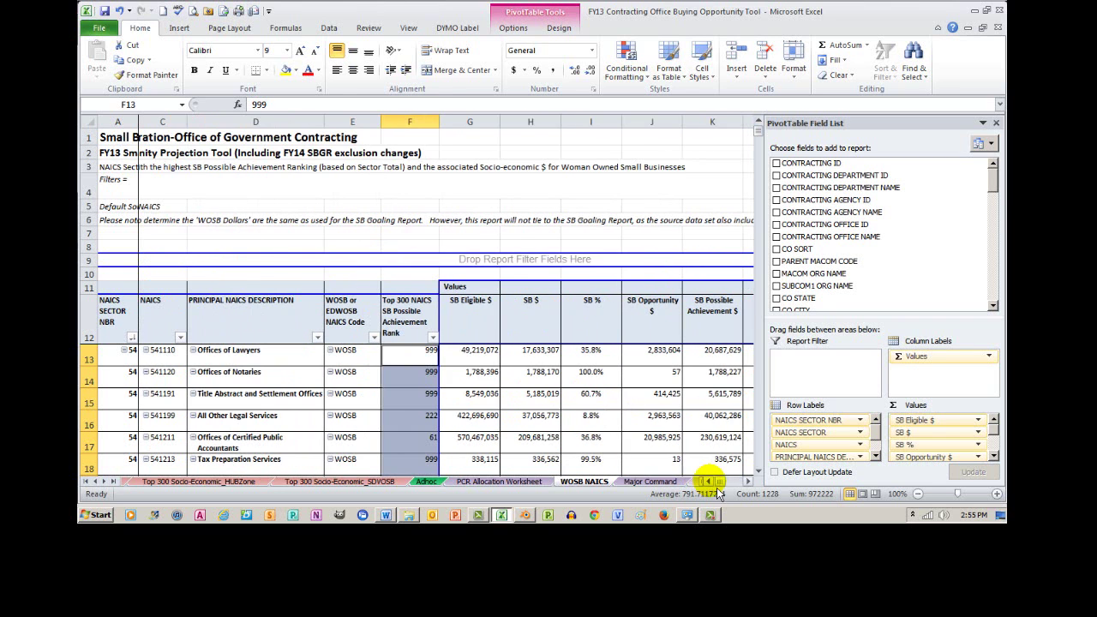
left_click(354, 309)
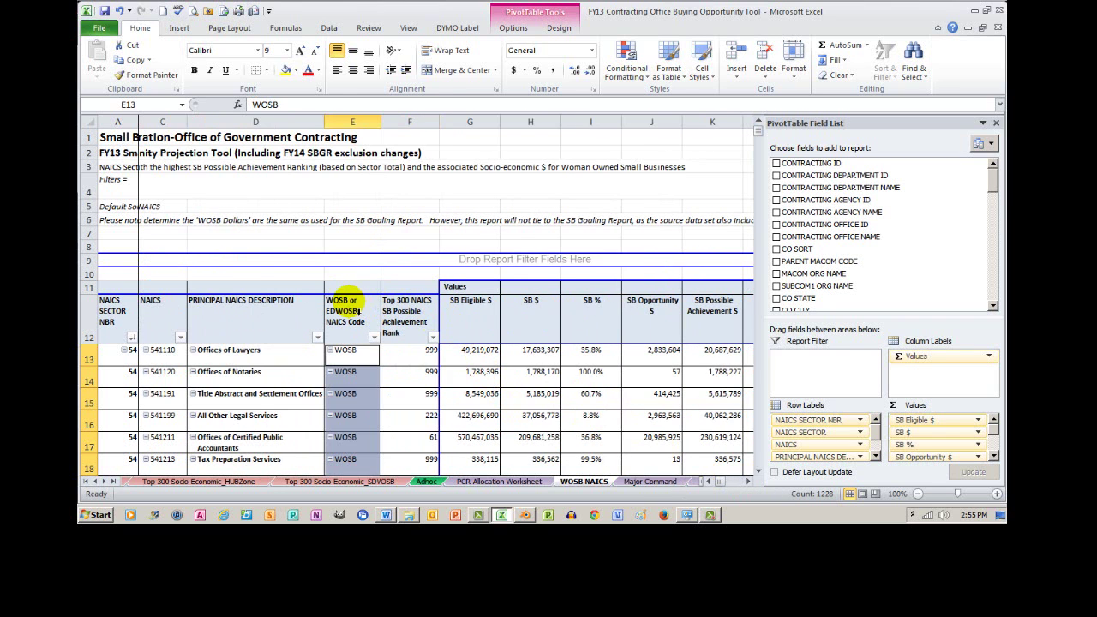
- View the Major Command report and look down its agency, MACOM and contracting office rows
left_click(649, 482)
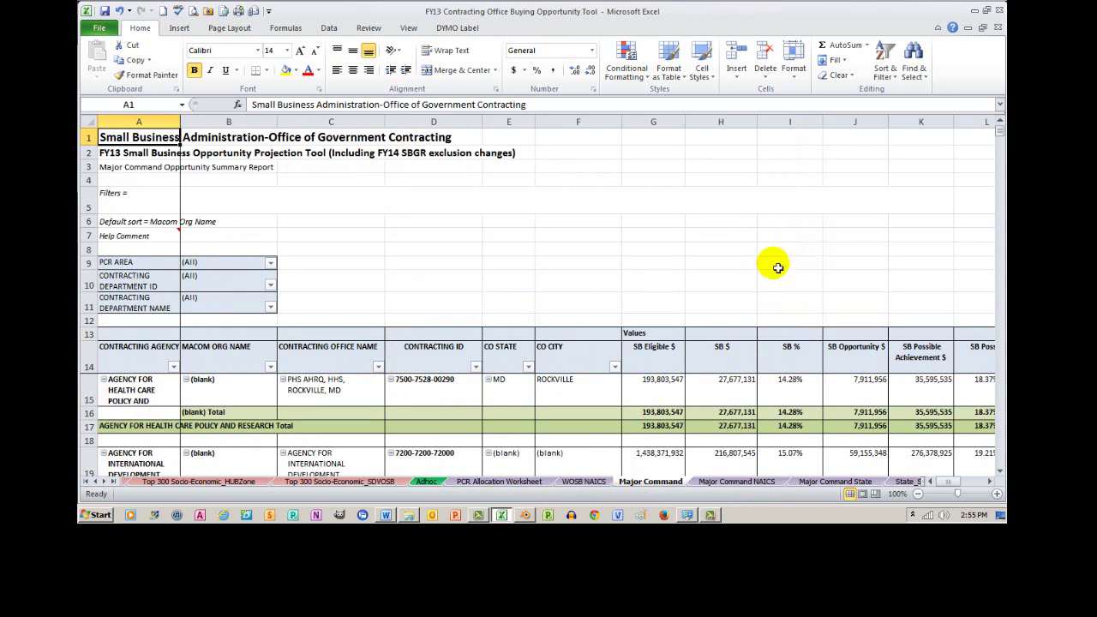
left_click(1000, 470)
left_click(999, 469)
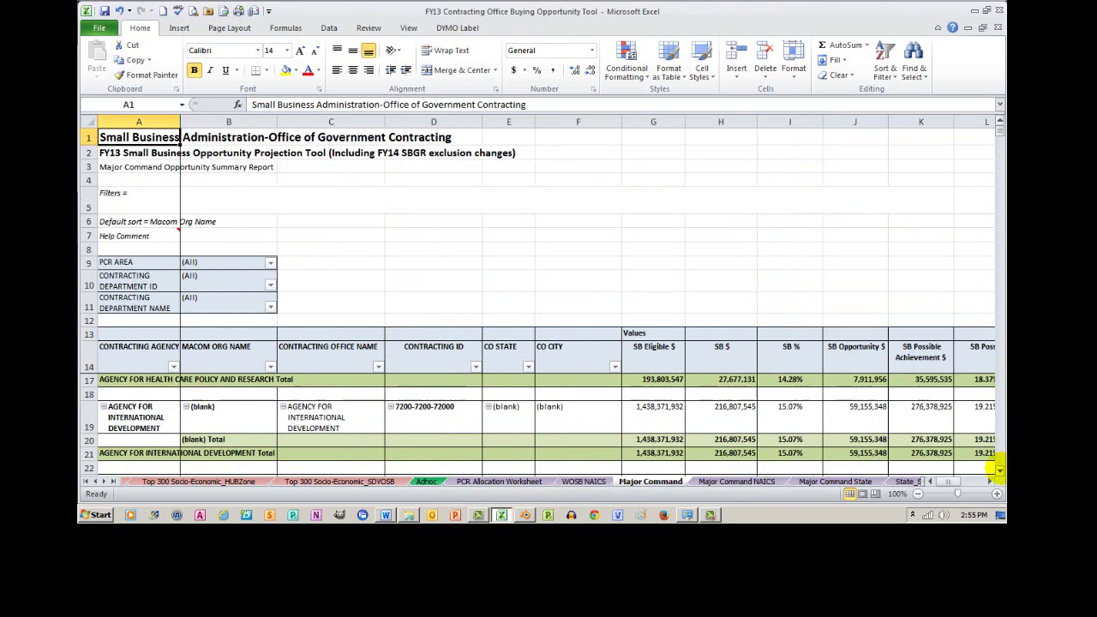
left_click(1000, 469)
left_click(1000, 469)
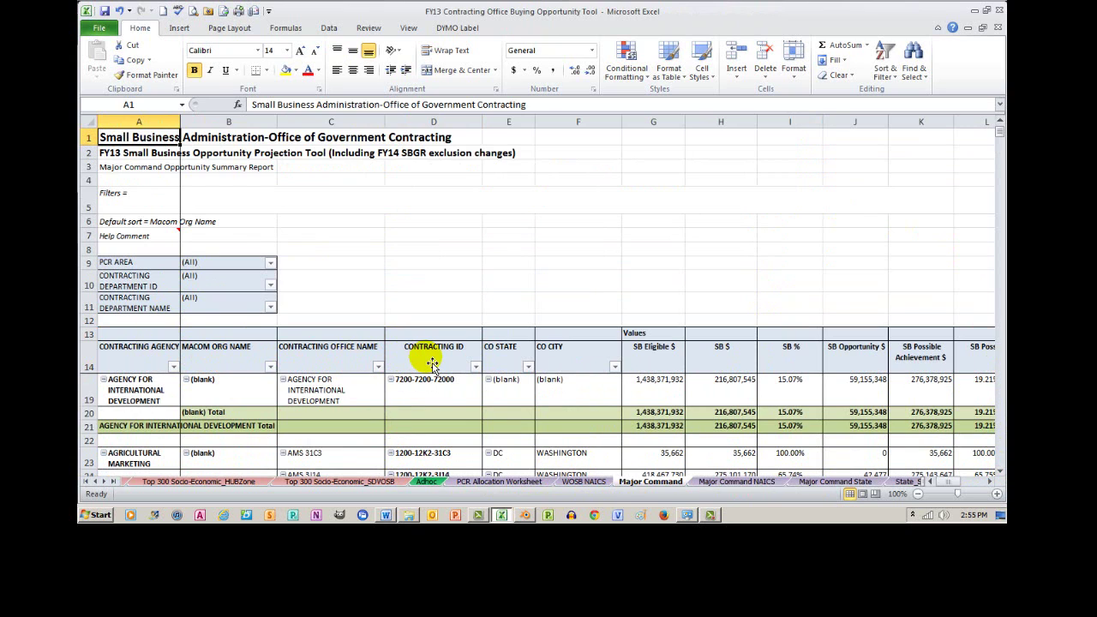
- View the Major Command NAICS report's opportunity columns and the Major Command State report's socio-economic dollar and set-aside columns
left_click(758, 483)
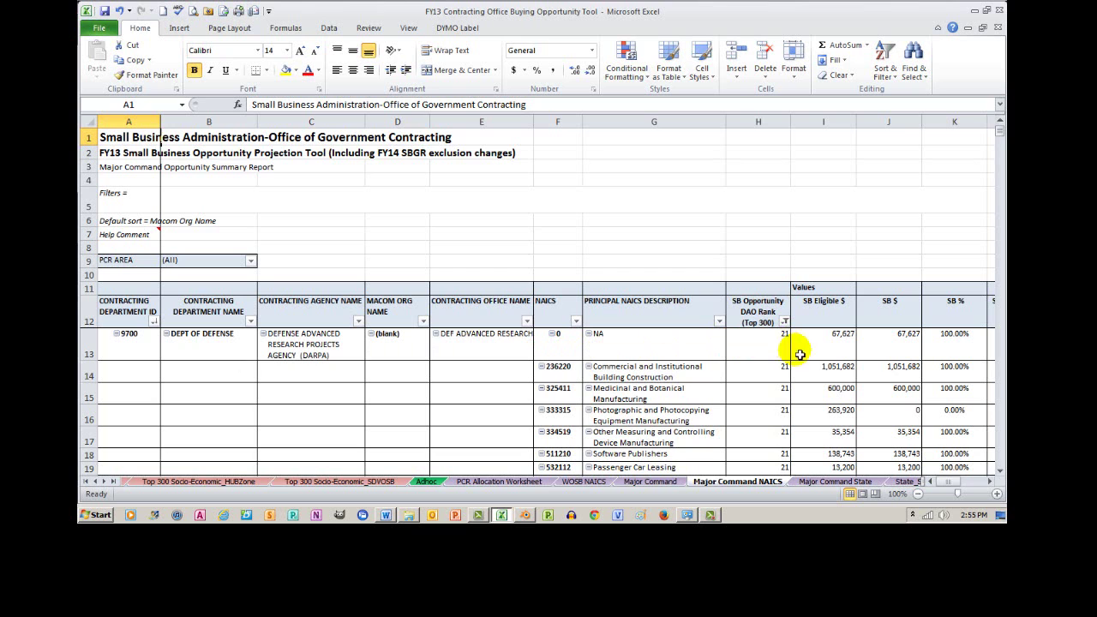
left_click(986, 482)
left_click(986, 481)
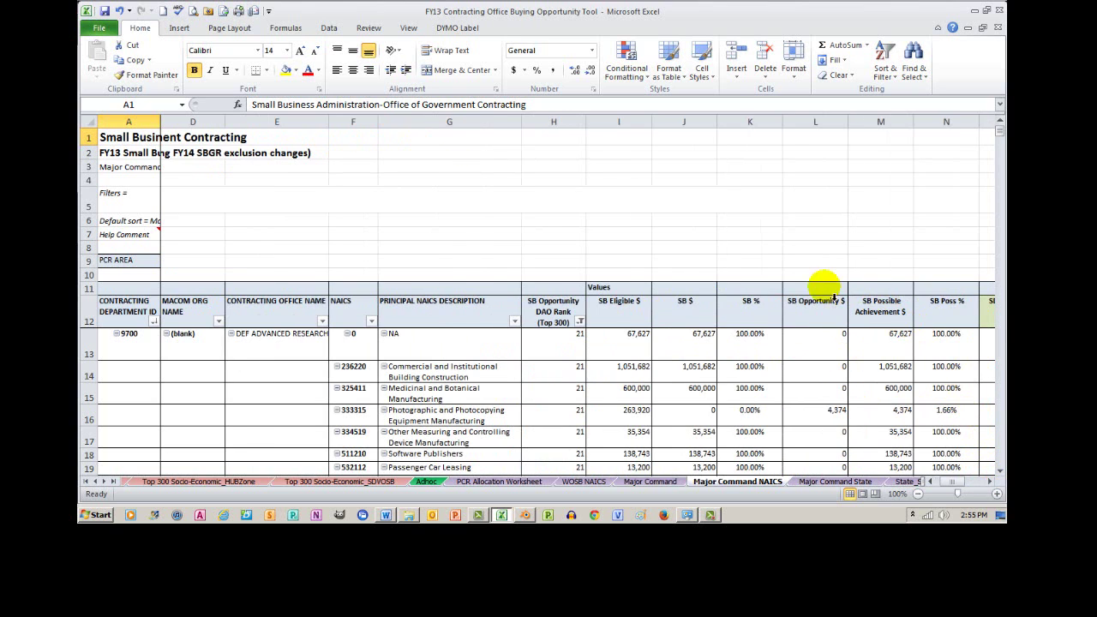
left_click(836, 483)
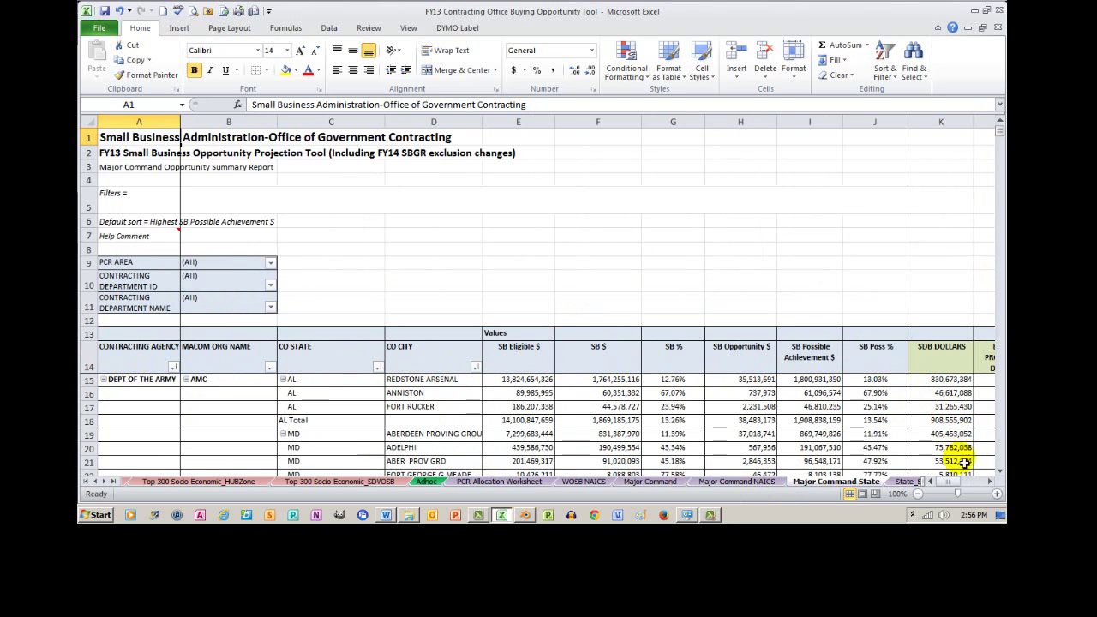
left_click(991, 482)
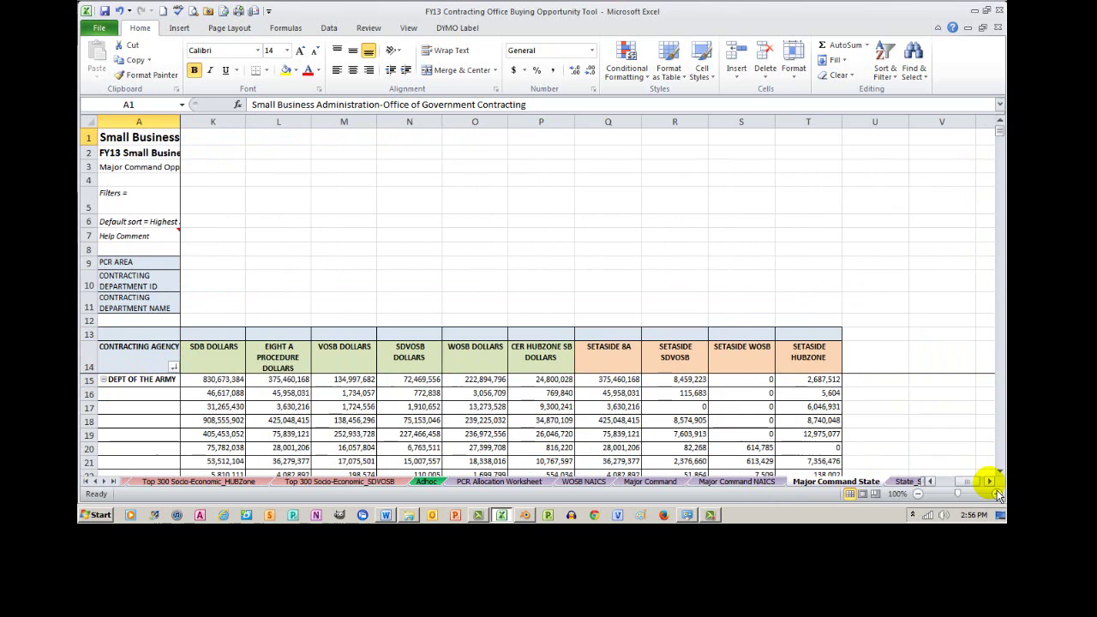
- View the State_Summary report and the SBA Area Region List, and return to State_Summary
left_click(911, 482)
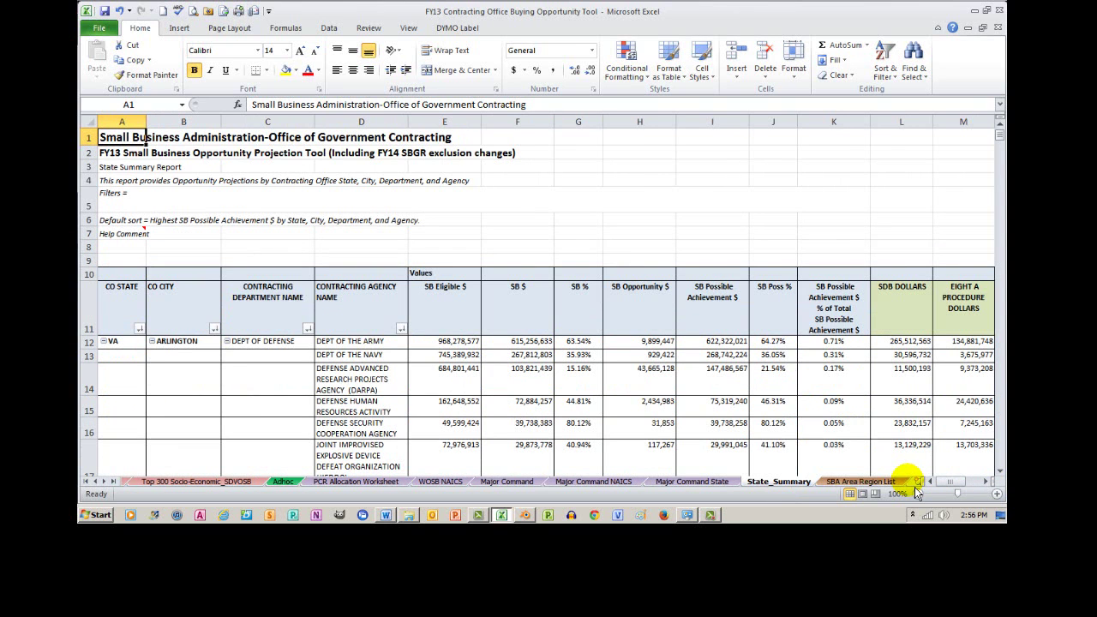
left_click(844, 482)
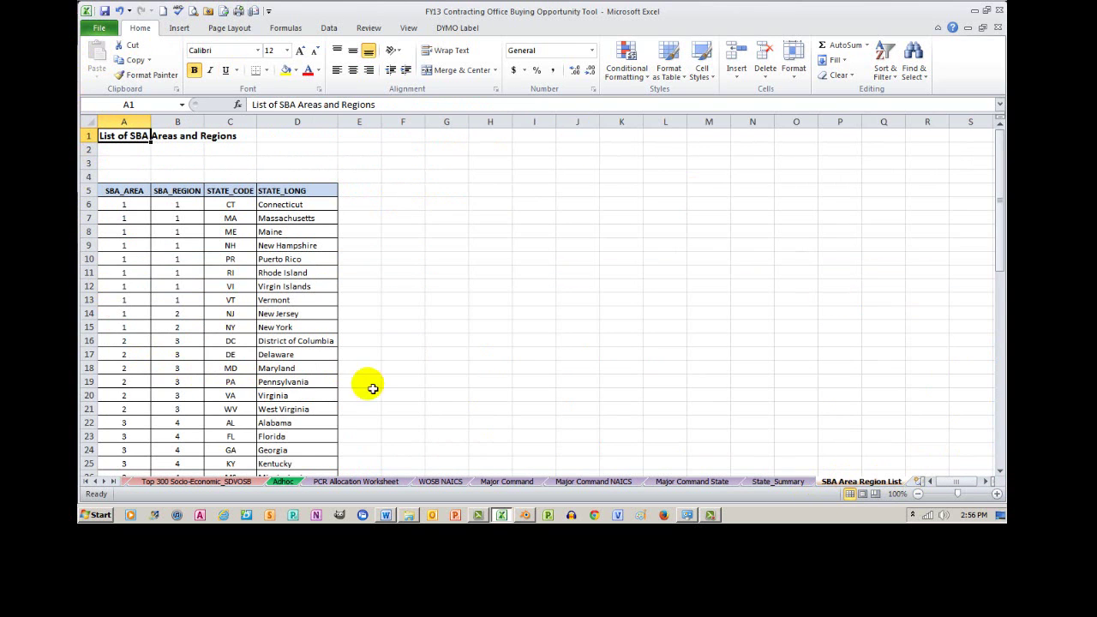
left_click_drag(955, 483, 943, 492)
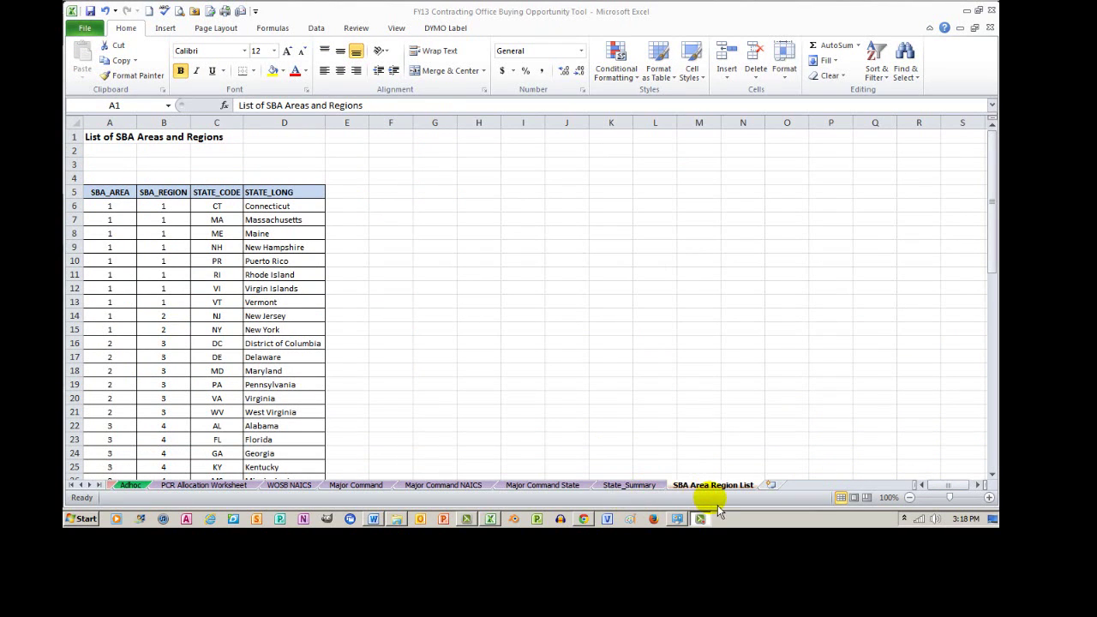
left_click(651, 490)
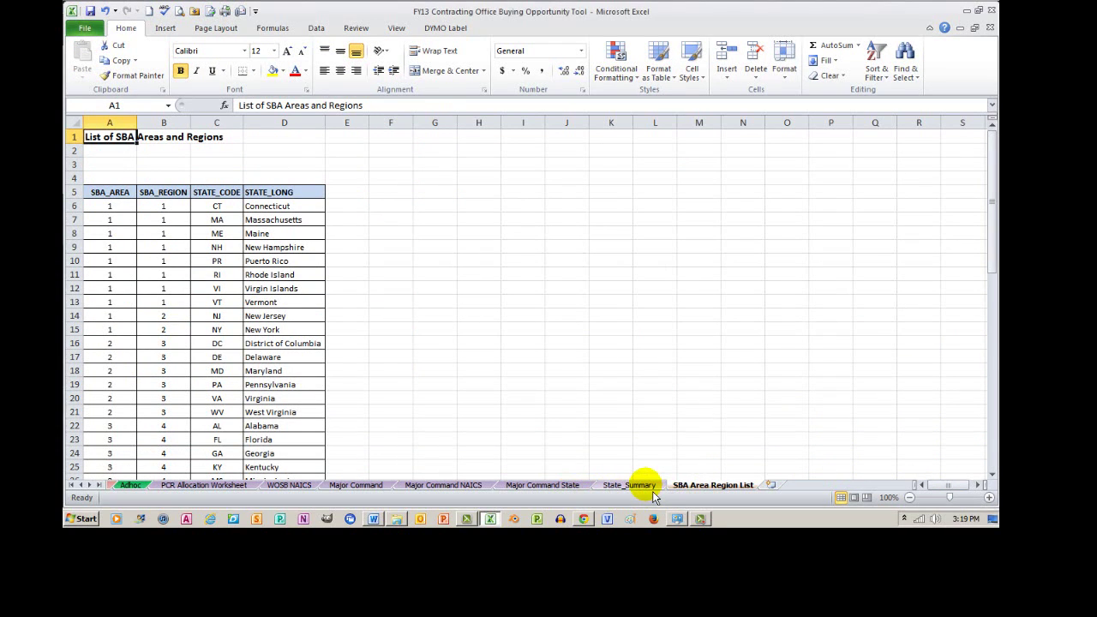
left_click(652, 491)
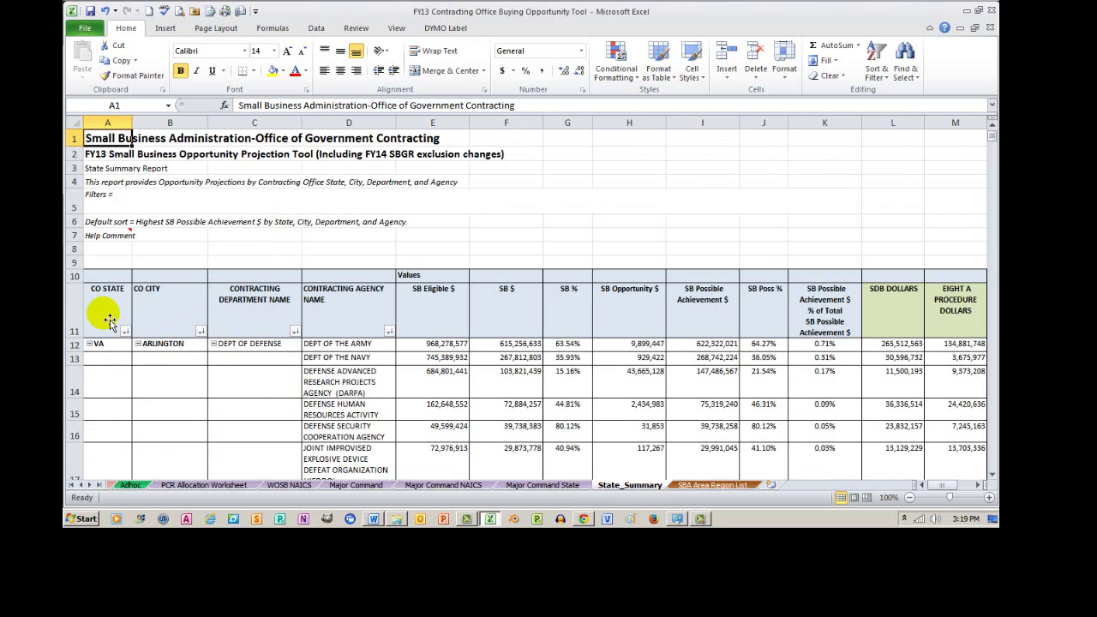
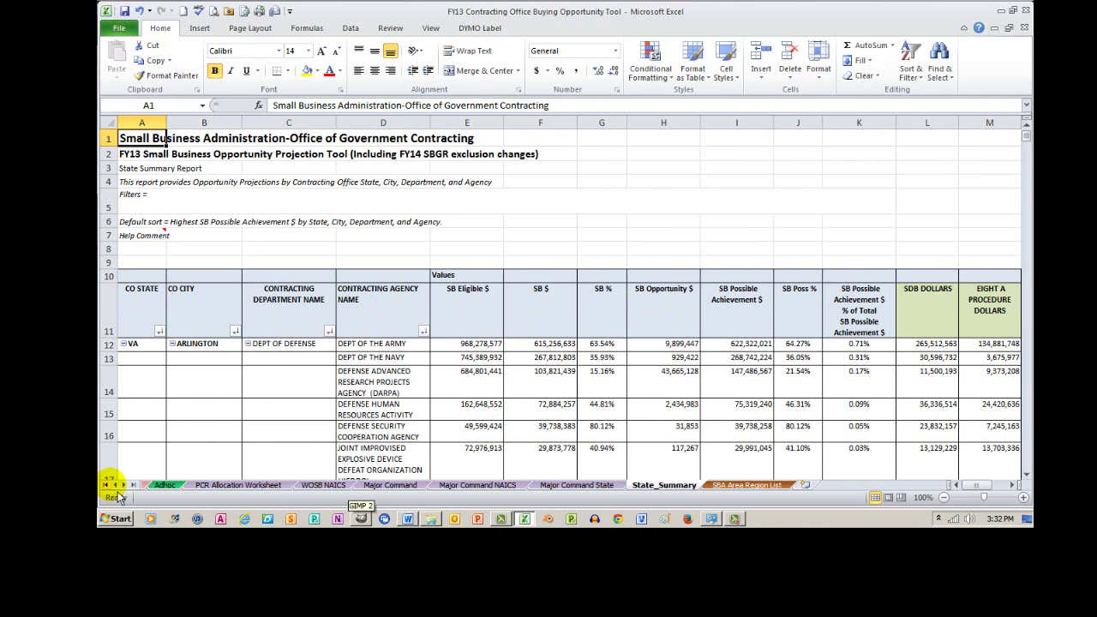
- On the What is new sheet, select the RAWDATA column changes in A6:A14 and the new report entries starting with PCR Allocation
left_click(106, 485)
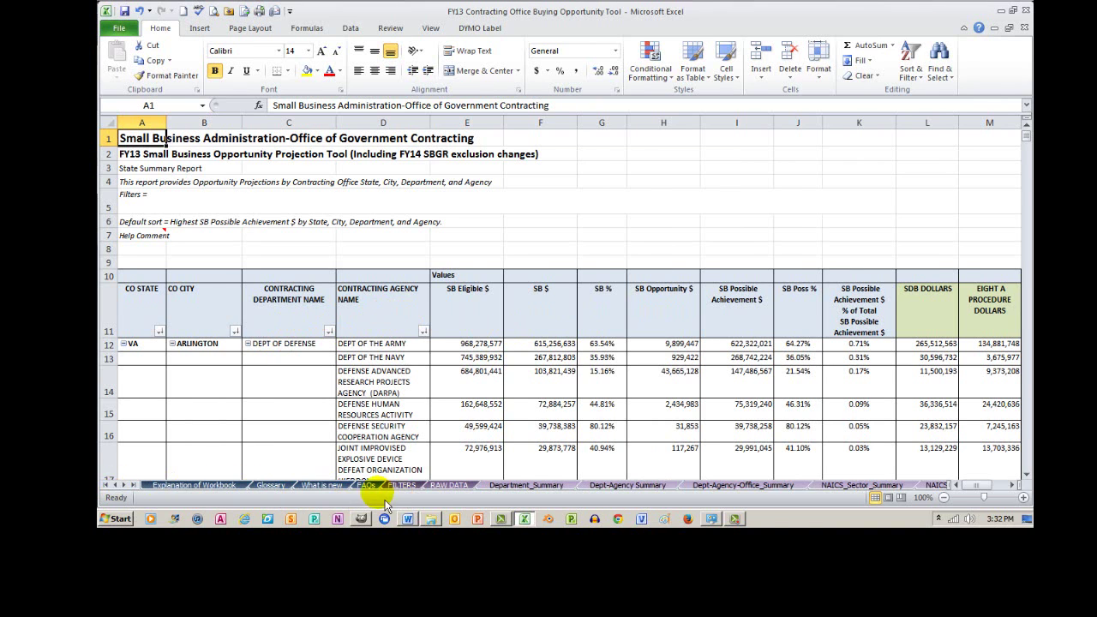
left_click(322, 485)
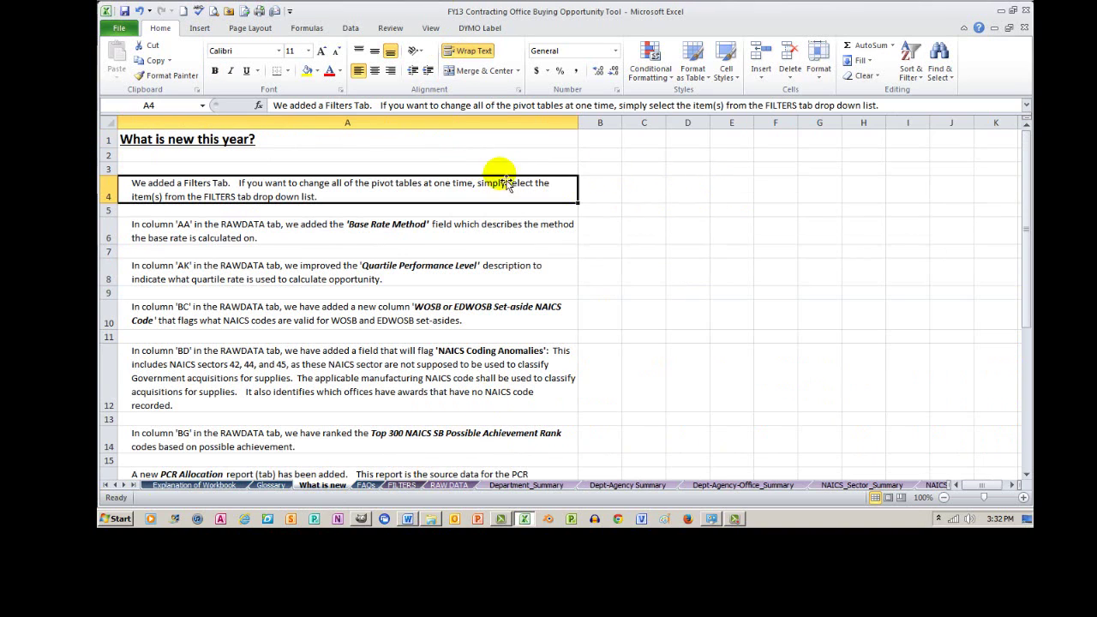
left_click(279, 233)
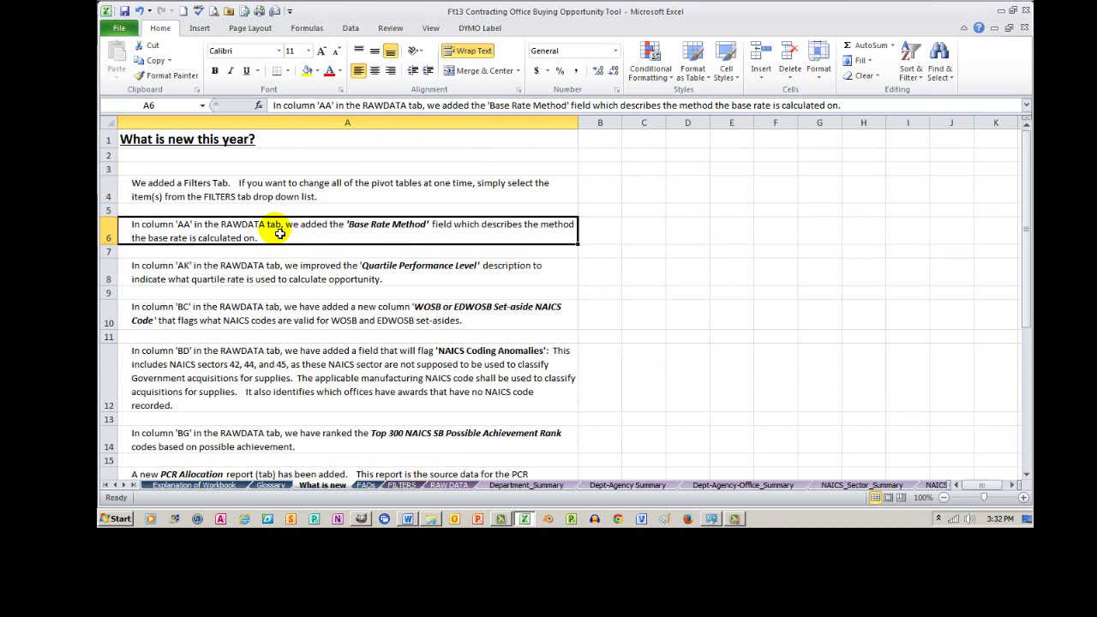
left_click_drag(280, 233, 380, 443)
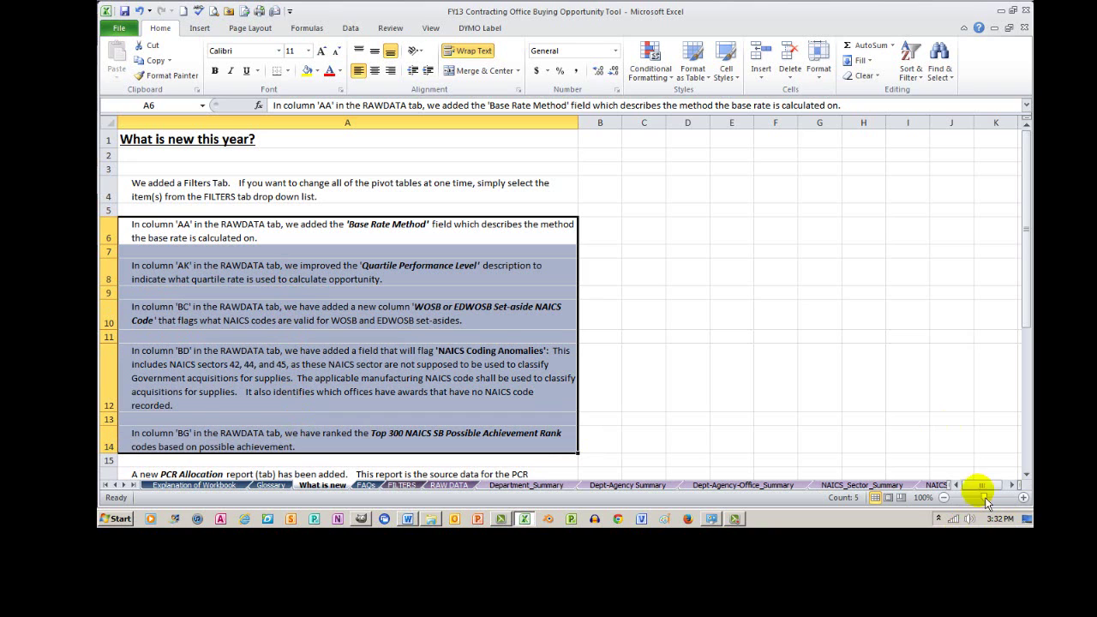
left_click_drag(1027, 293, 1026, 294)
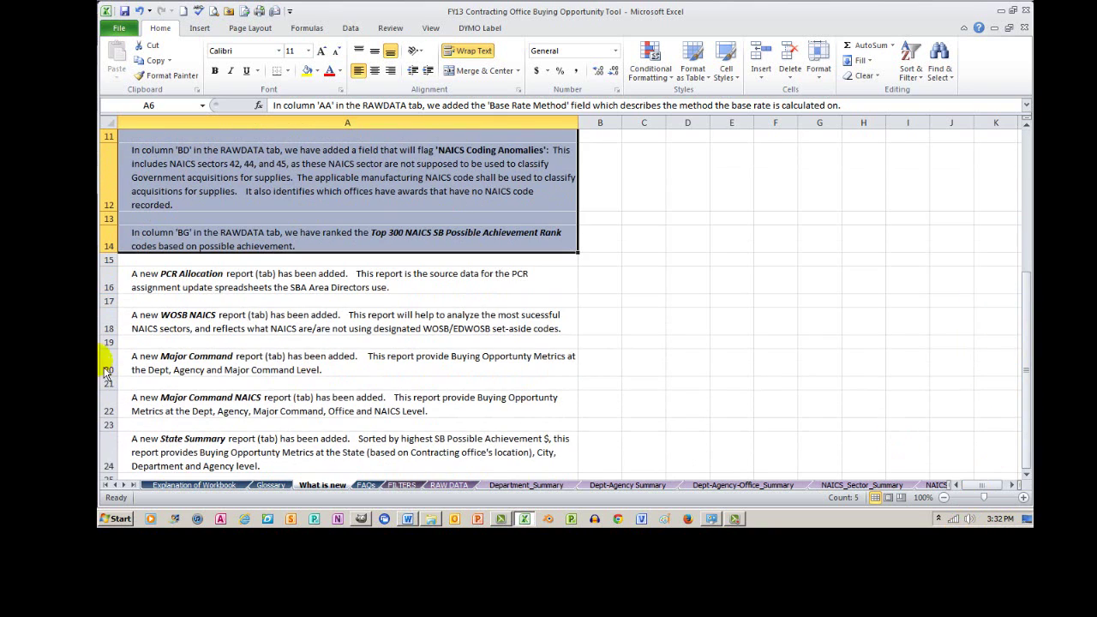
left_click_drag(146, 283, 216, 358)
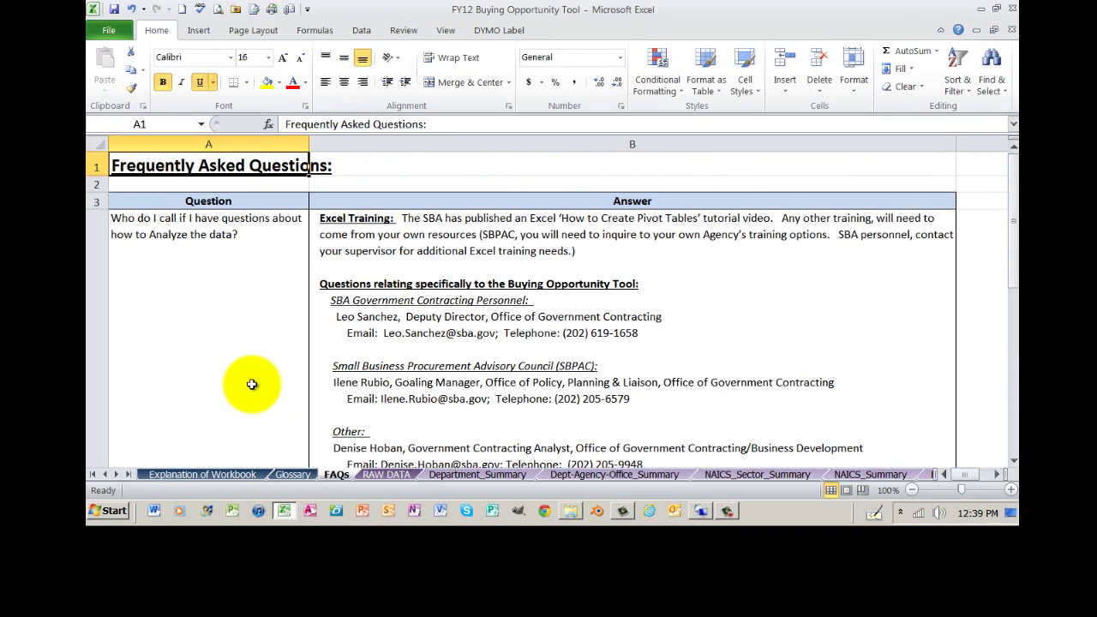
- On the FY12 workbook's FAQs sheet, review the data-analysis contact question and its answer, and read down to the data year and NDAA questions
left_click(417, 286)
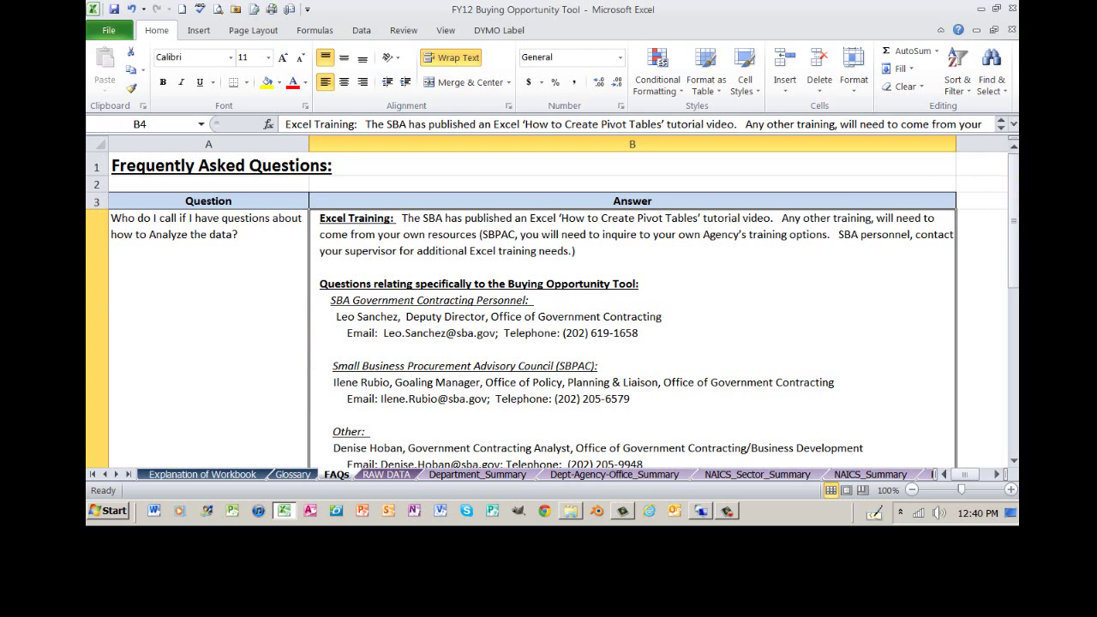
left_click_drag(1013, 198, 1018, 208)
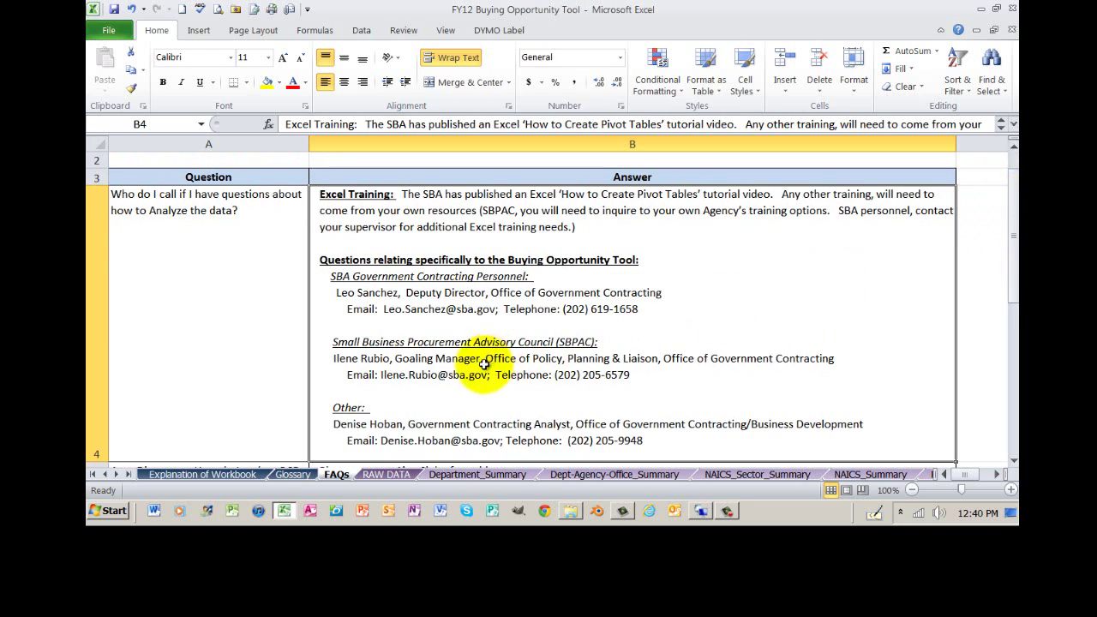
left_click(297, 421)
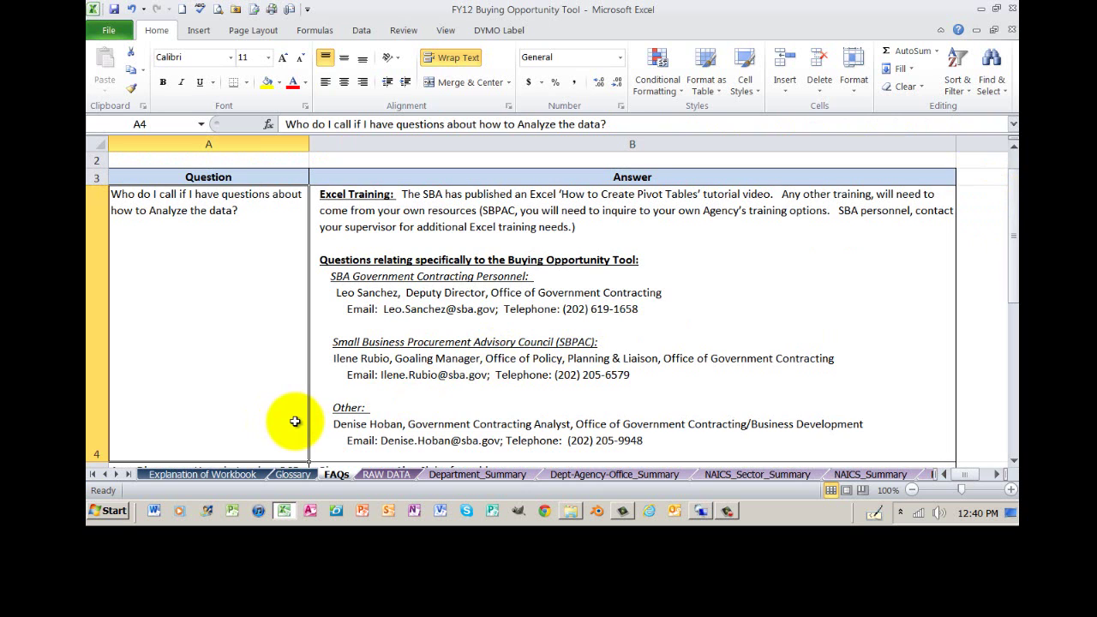
left_click_drag(1016, 227, 1015, 319)
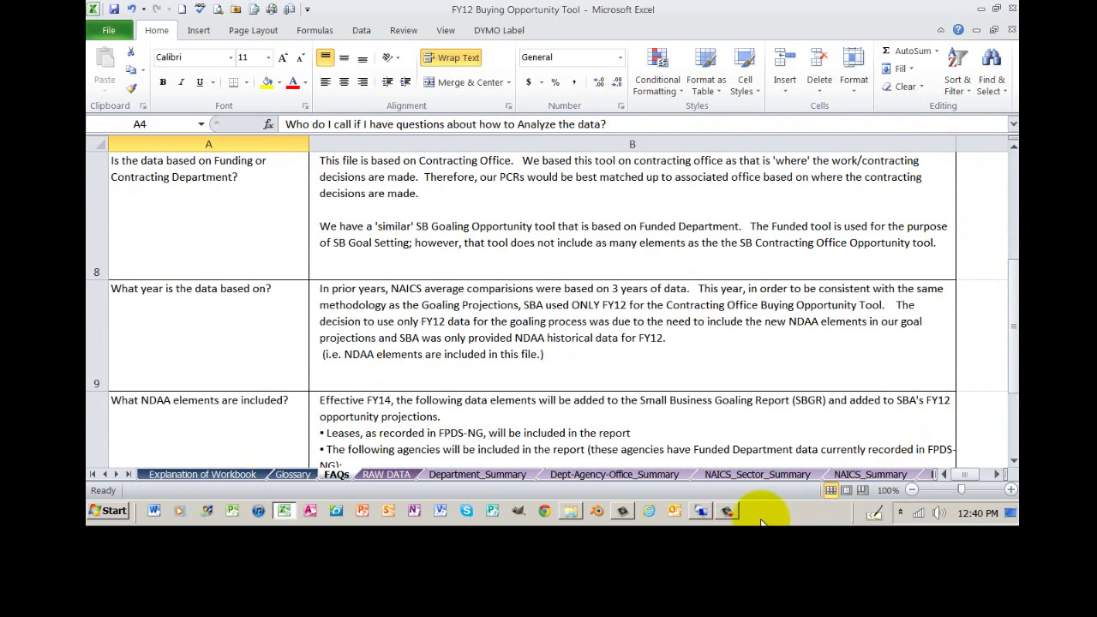